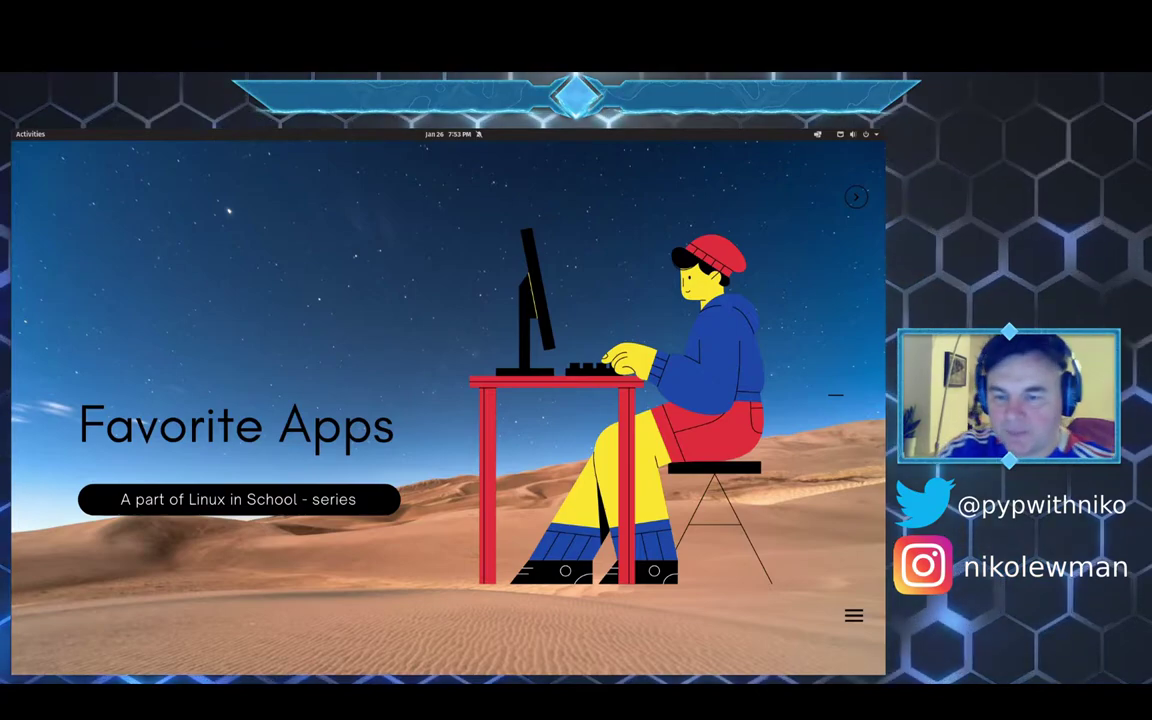
Advance the Canva presentation to The Educationist introduction slide
key("Right")
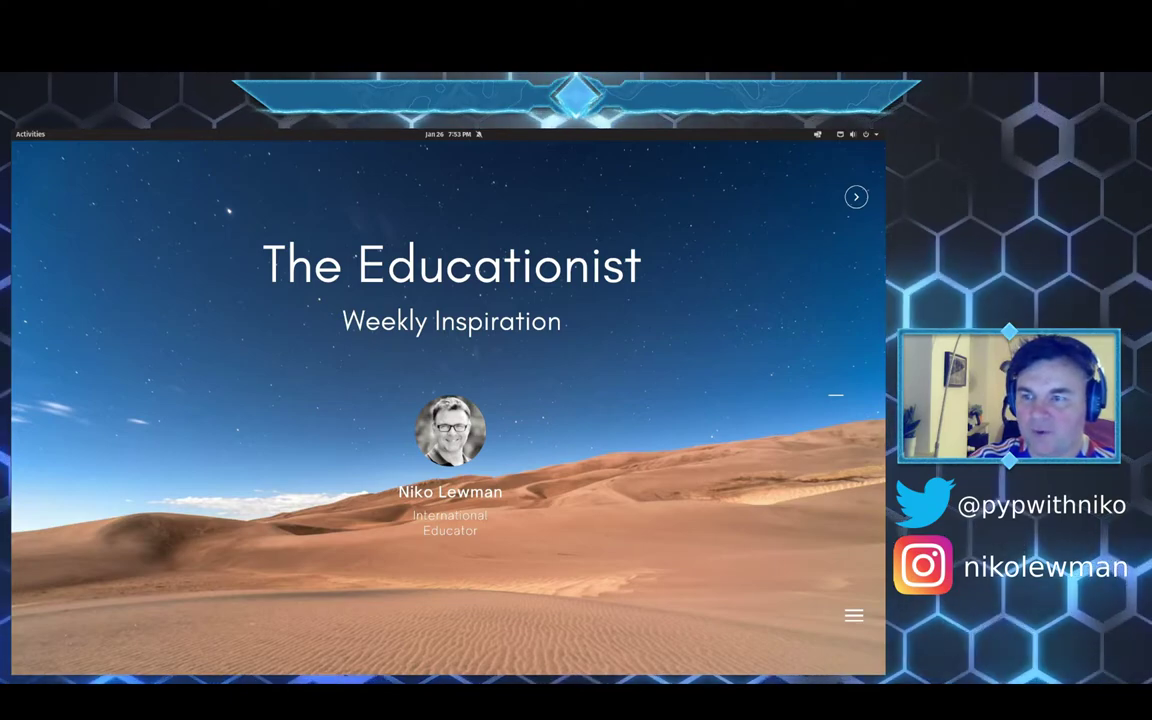
Advance the slideshow to the 'Which programs should you use?' slide
key("Right")
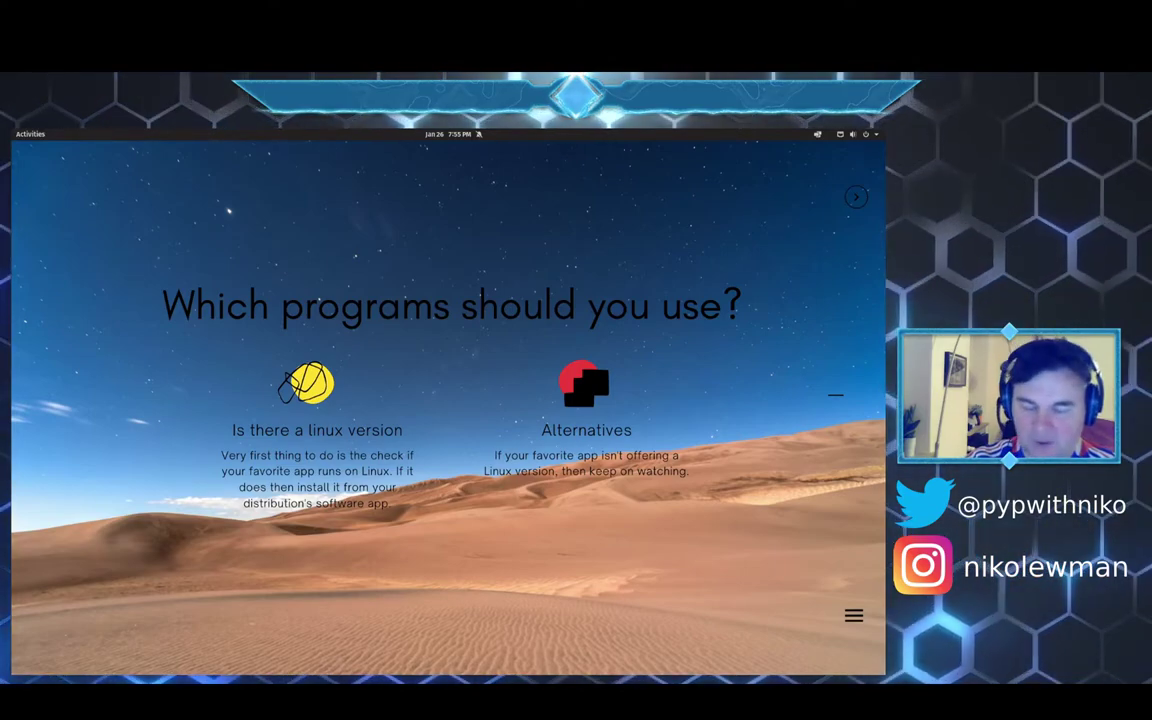
Advance the slideshow to the 'Objectives – What we want to achieve' slide
key("Right")
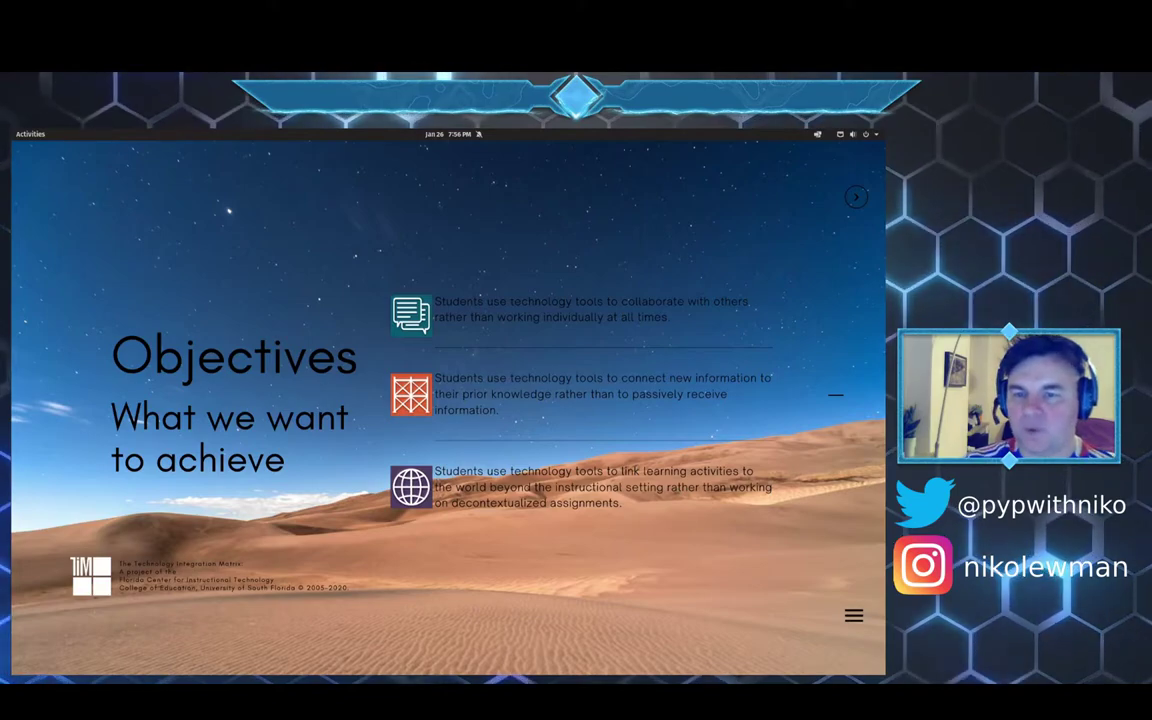
Advance the slideshow to the Text Editors slide
key("Right")
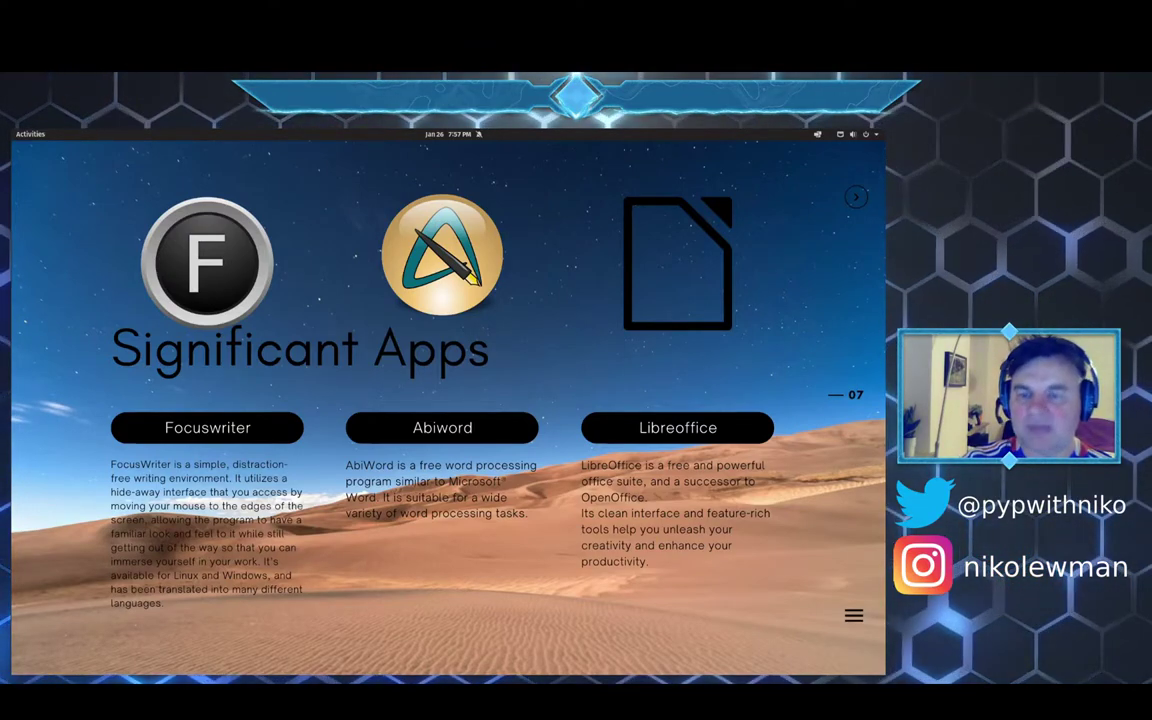
Wake the locked screen so the password field appears
key("Right")
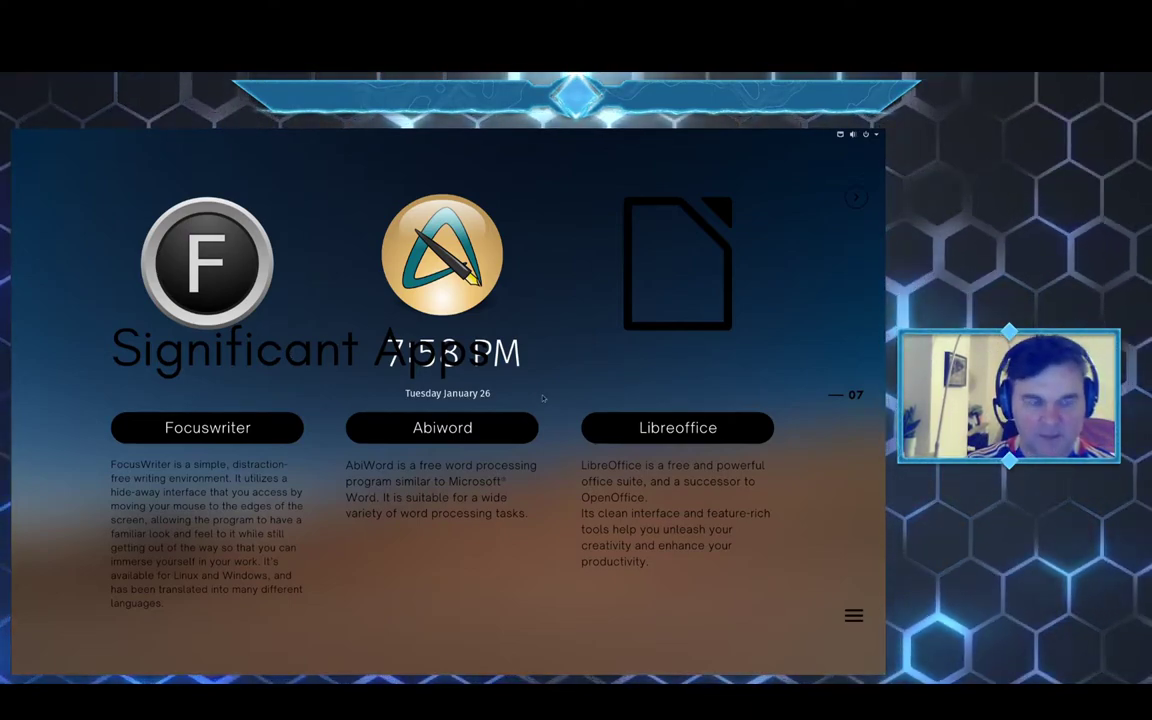
Unlock the session by entering the account password
key("space")
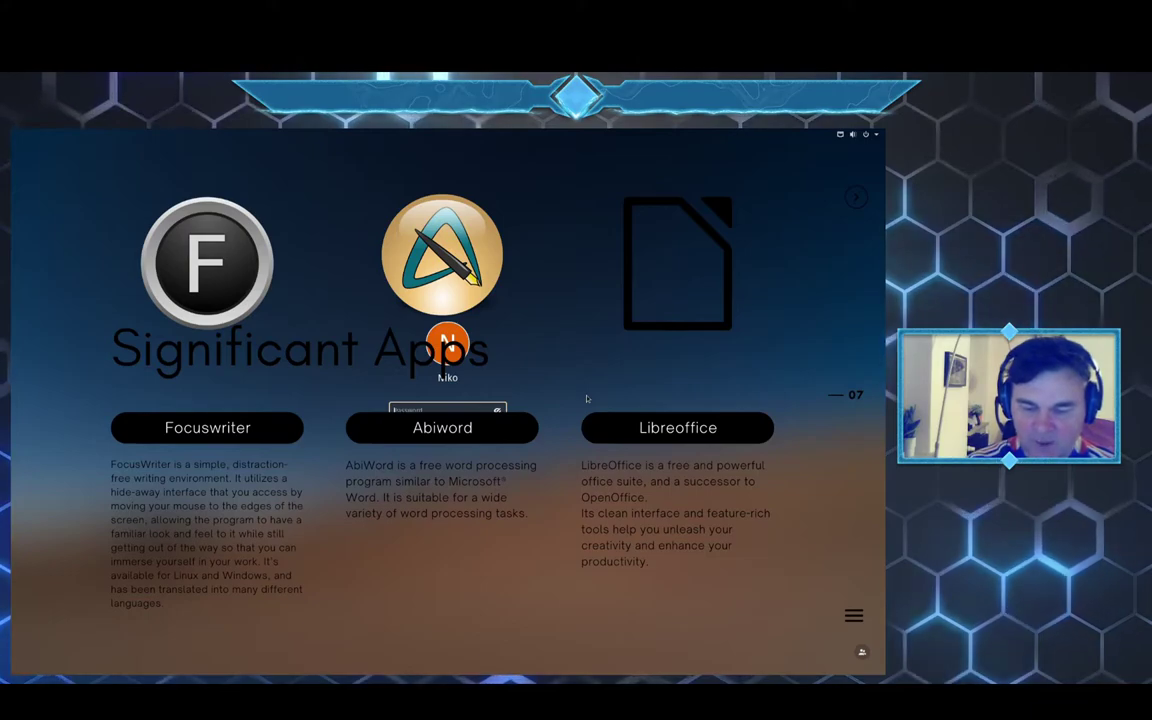
type("*****")
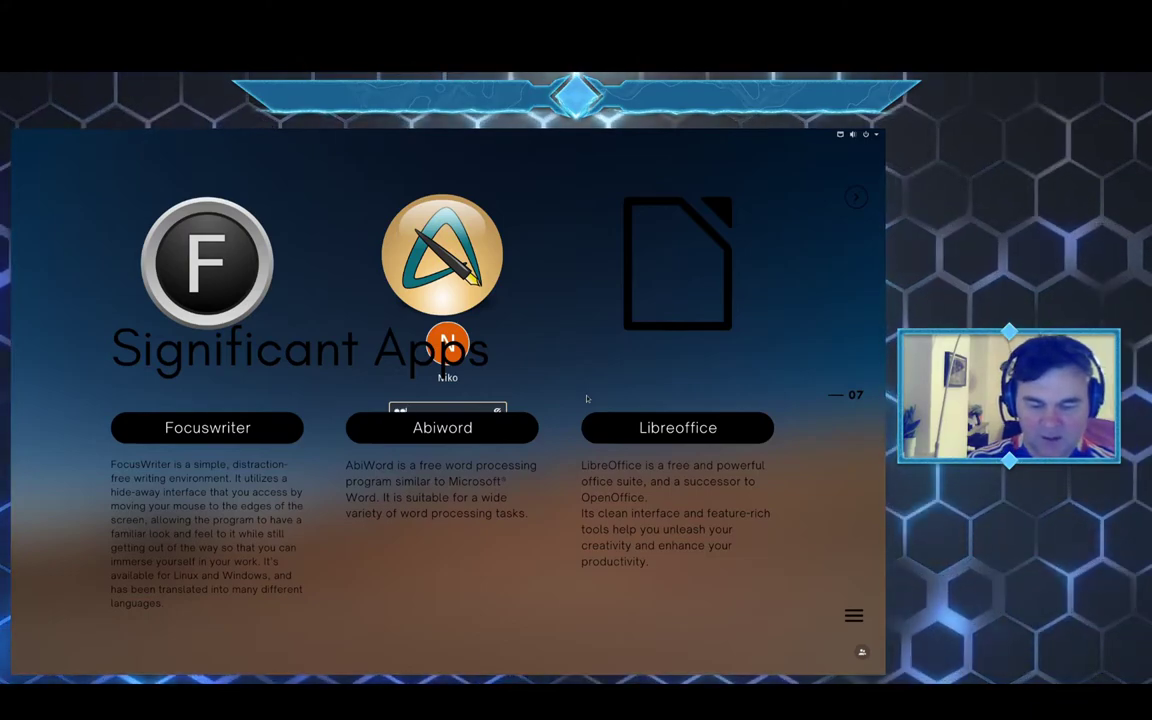
type("*")
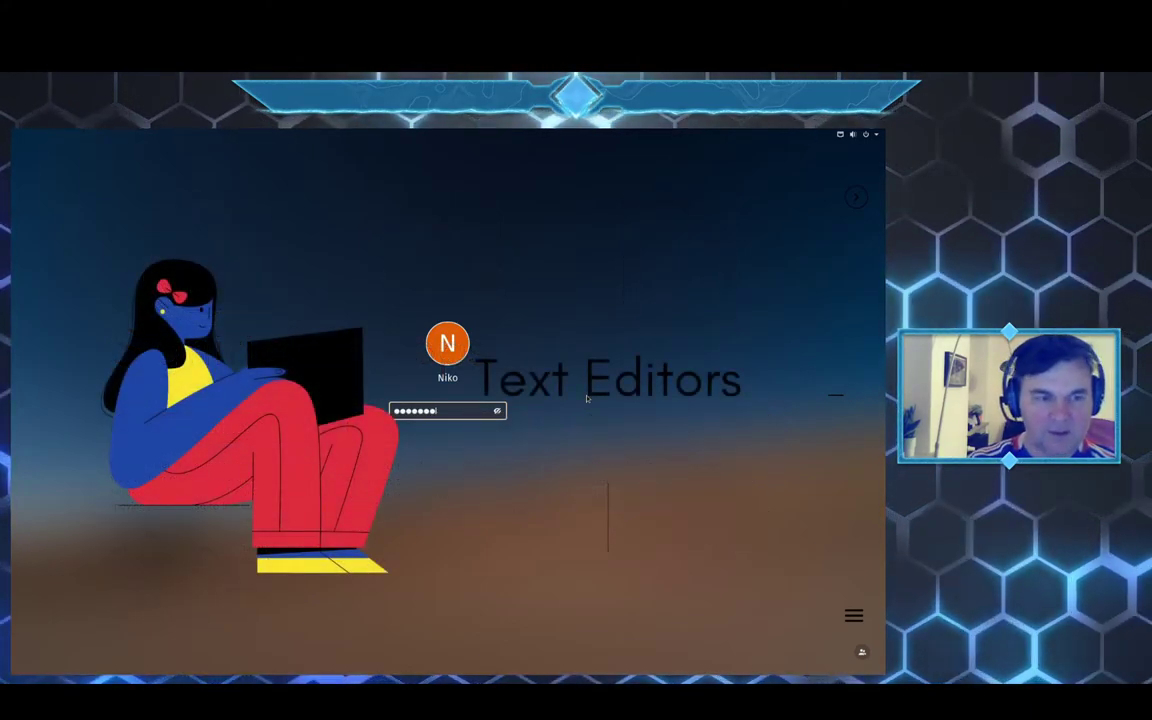
key("Return")
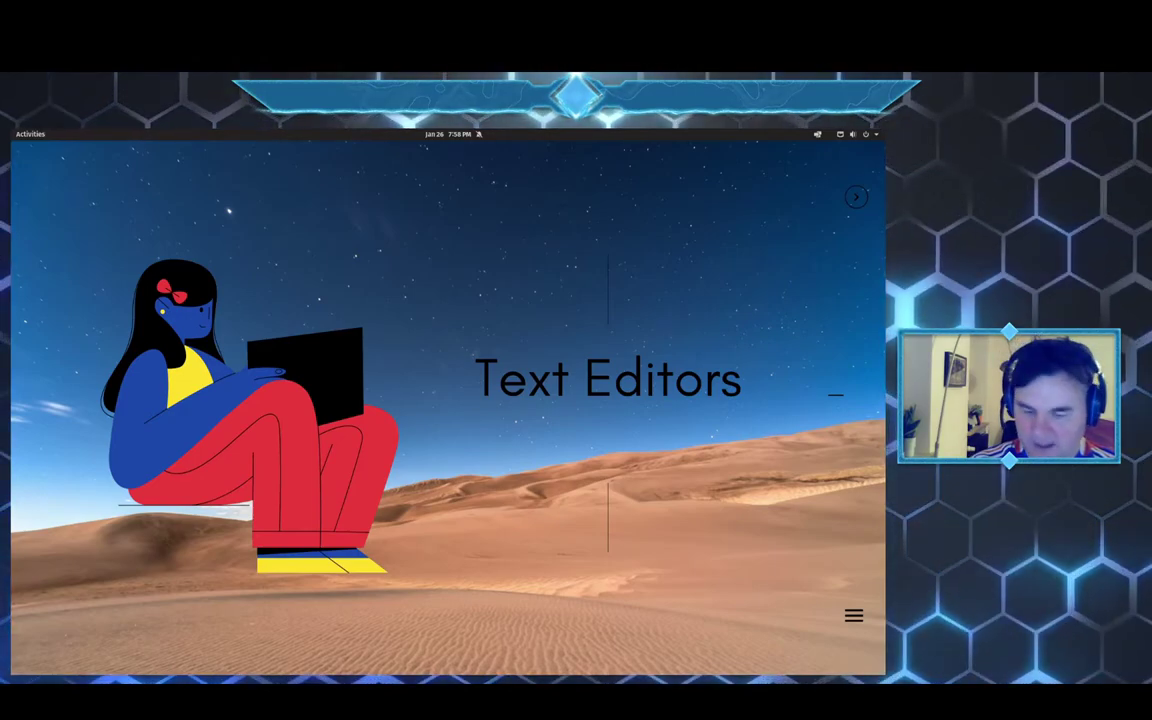
Step back through the Objectives, 'Which programs should you use?' and Educationist slides
key("Right")
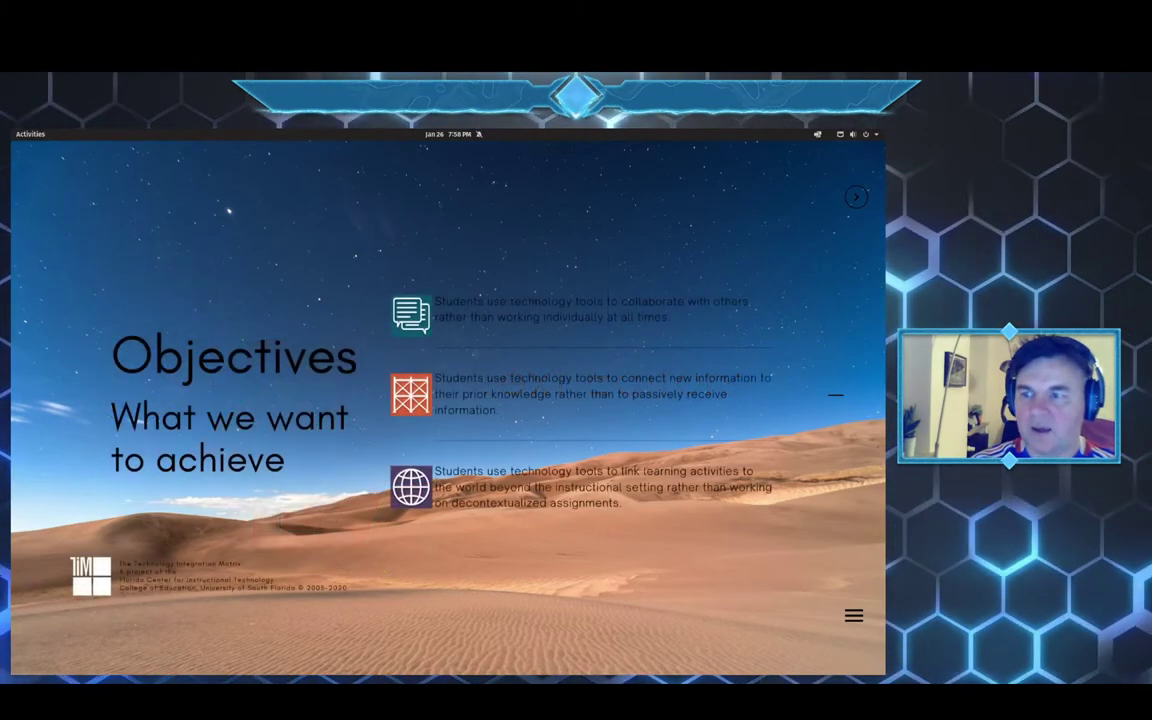
key("Right")
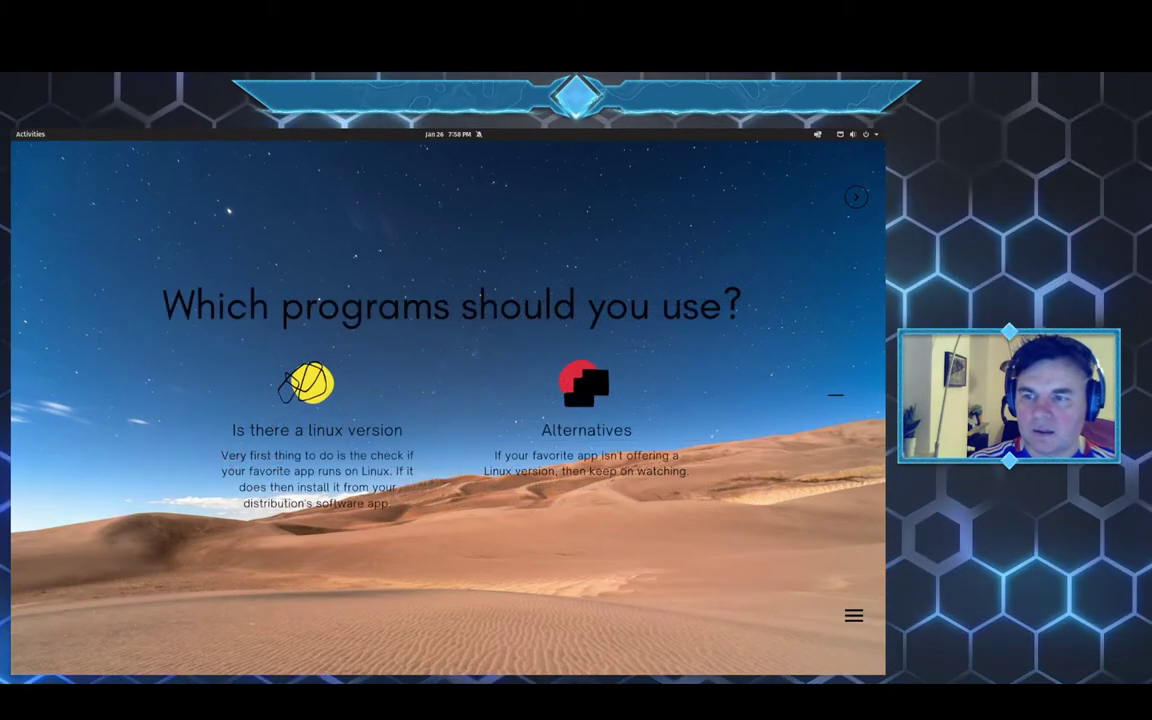
key("Right")
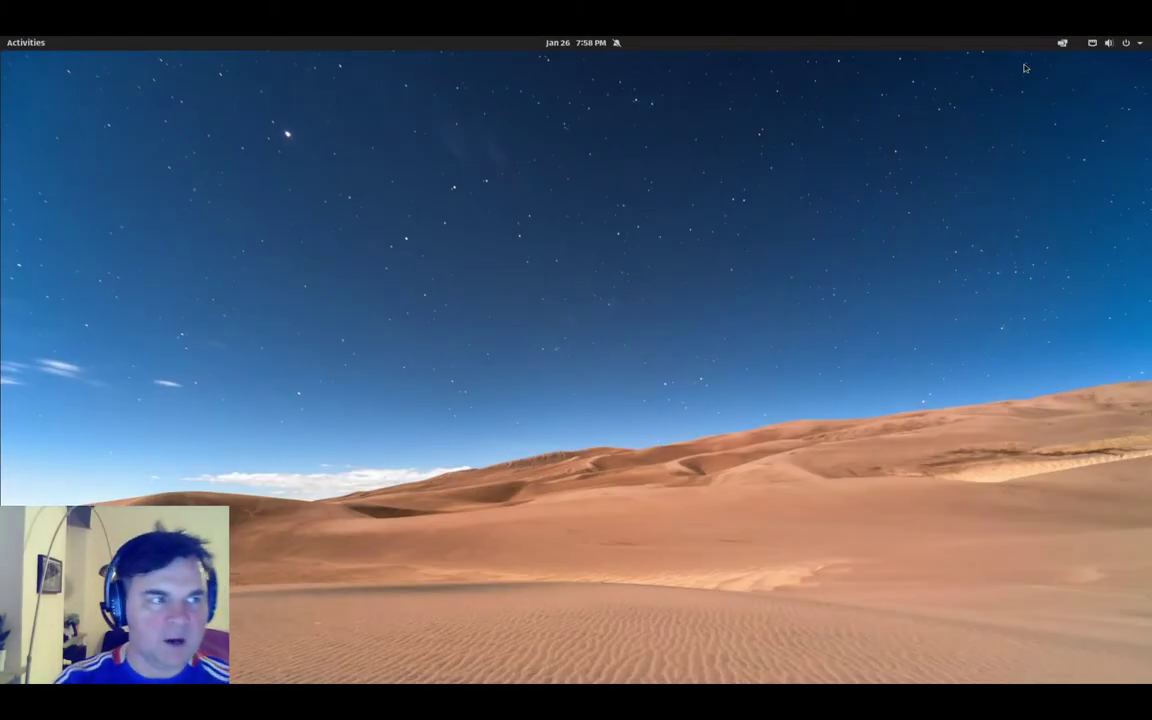
Launch system Settings from the top-bar status menu
left_click(27, 45)
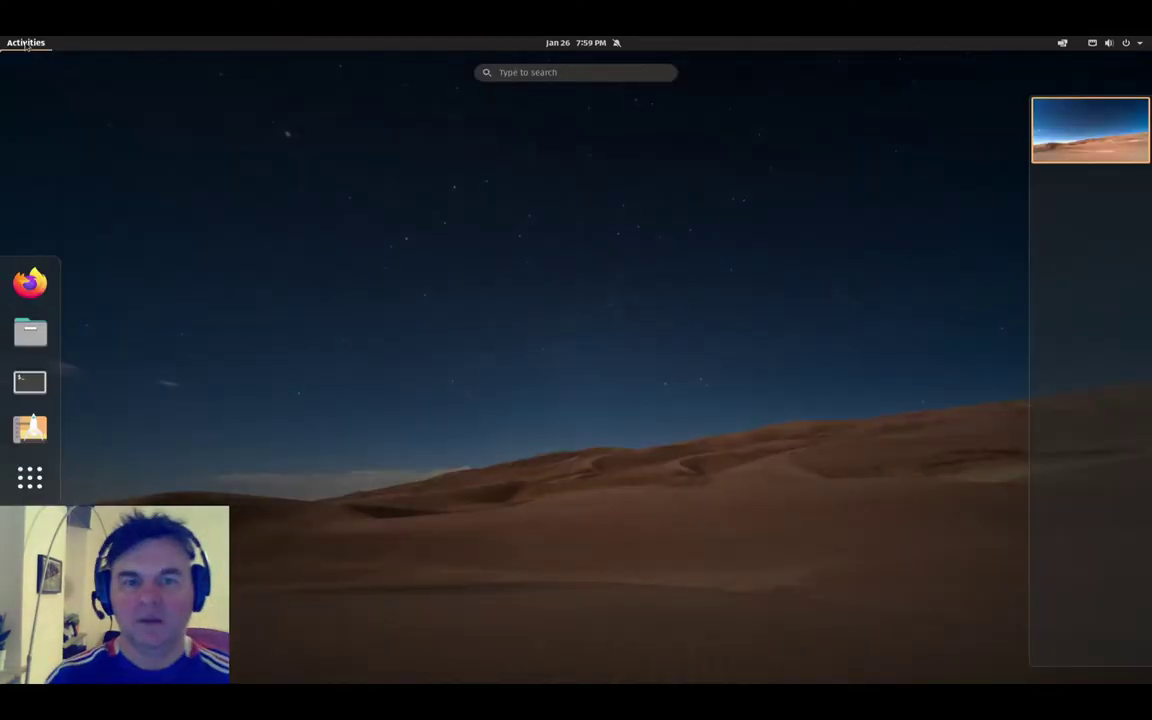
left_click(1126, 43)
left_click(1000, 124)
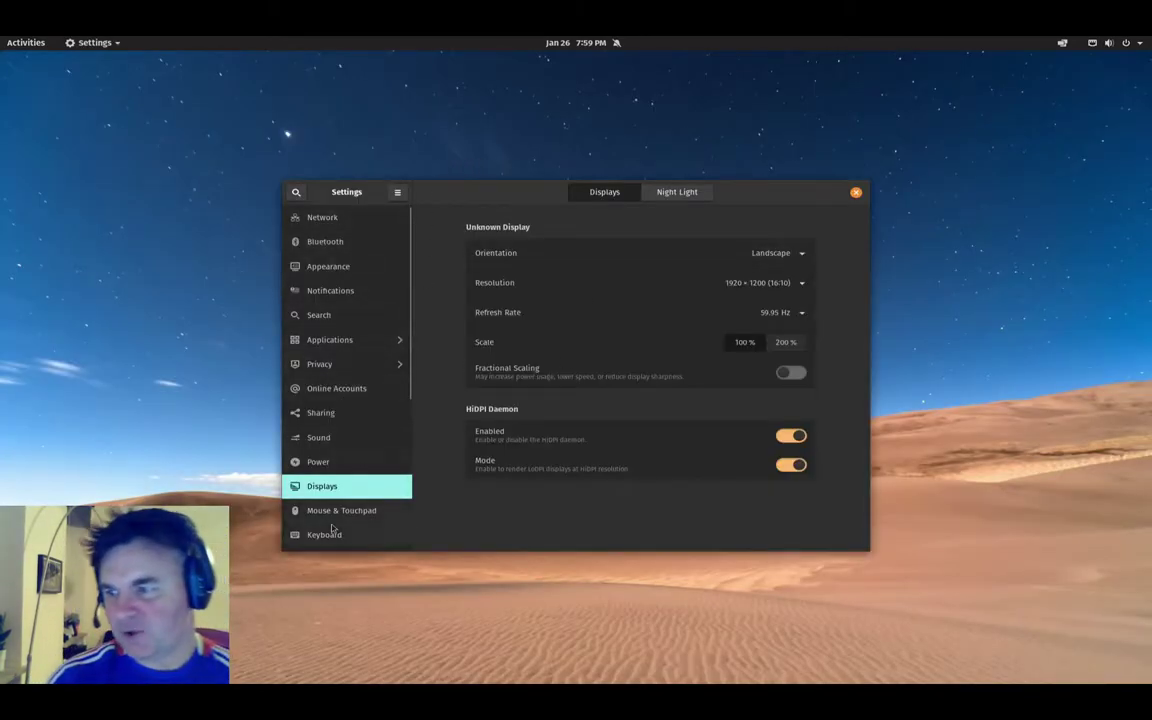
Move the Settings window to the upper right and show all installed applications
left_click_drag(411, 345, 414, 509)
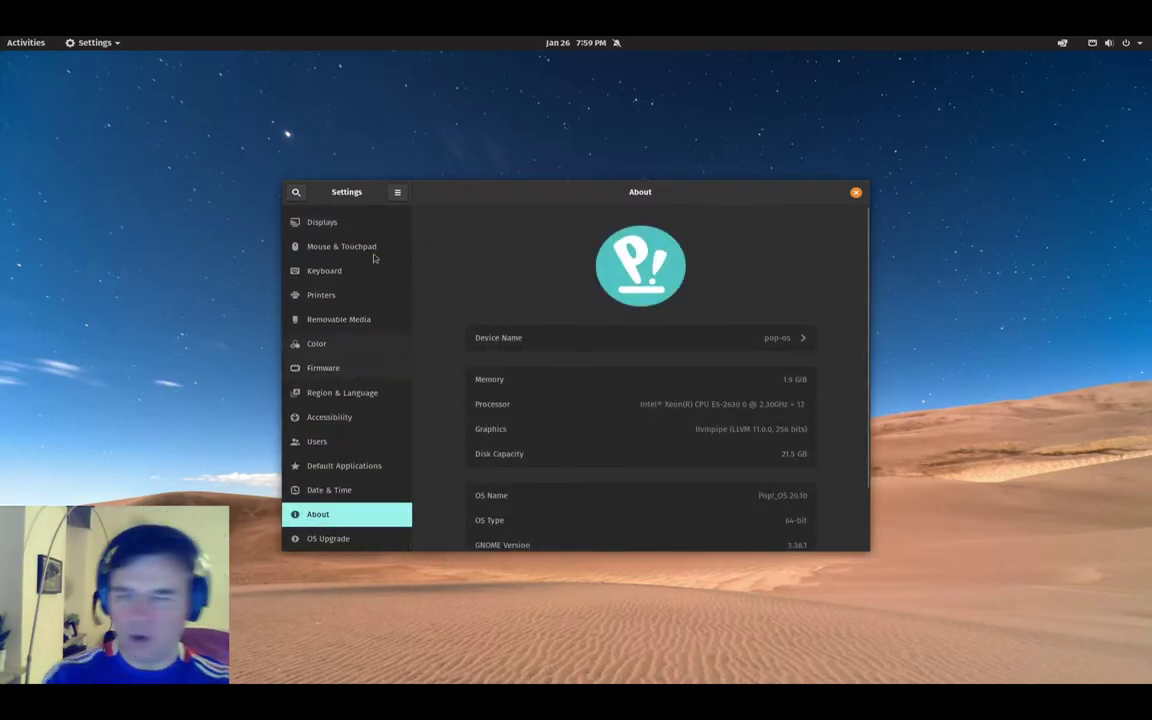
left_click_drag(801, 198, 1045, 89)
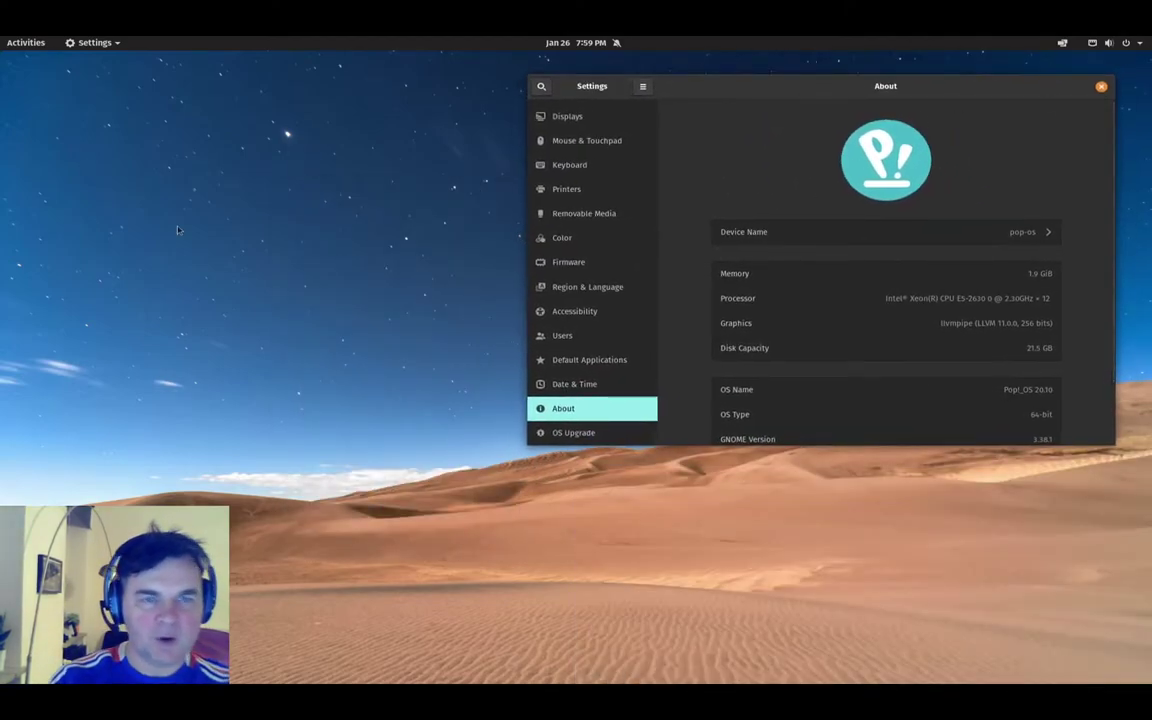
left_click(21, 44)
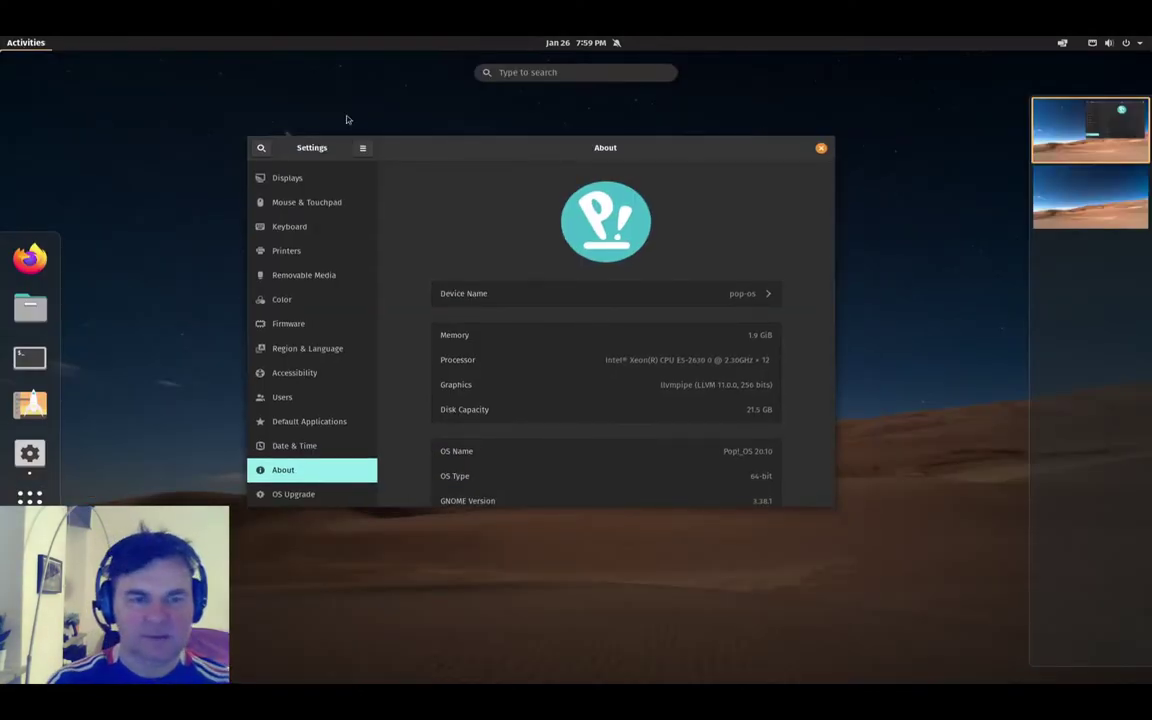
left_click(30, 496)
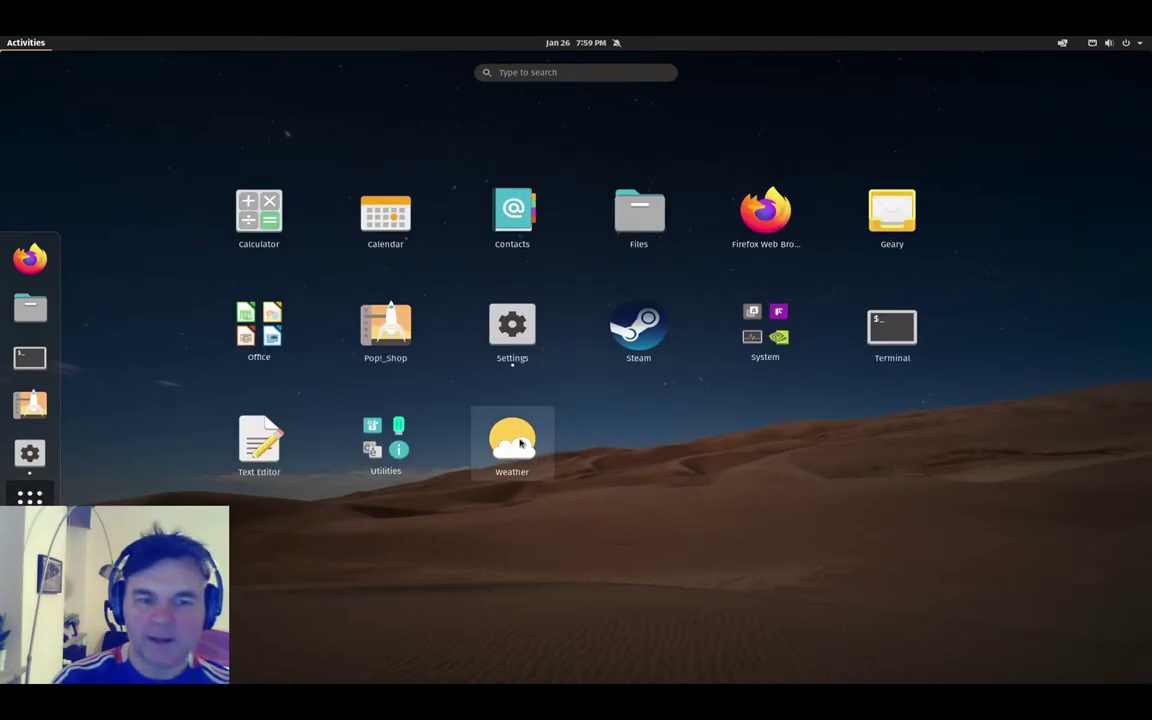
Launch Pop!_Shop, close Settings, and search the store for 'focuswrit'
left_click(385, 330)
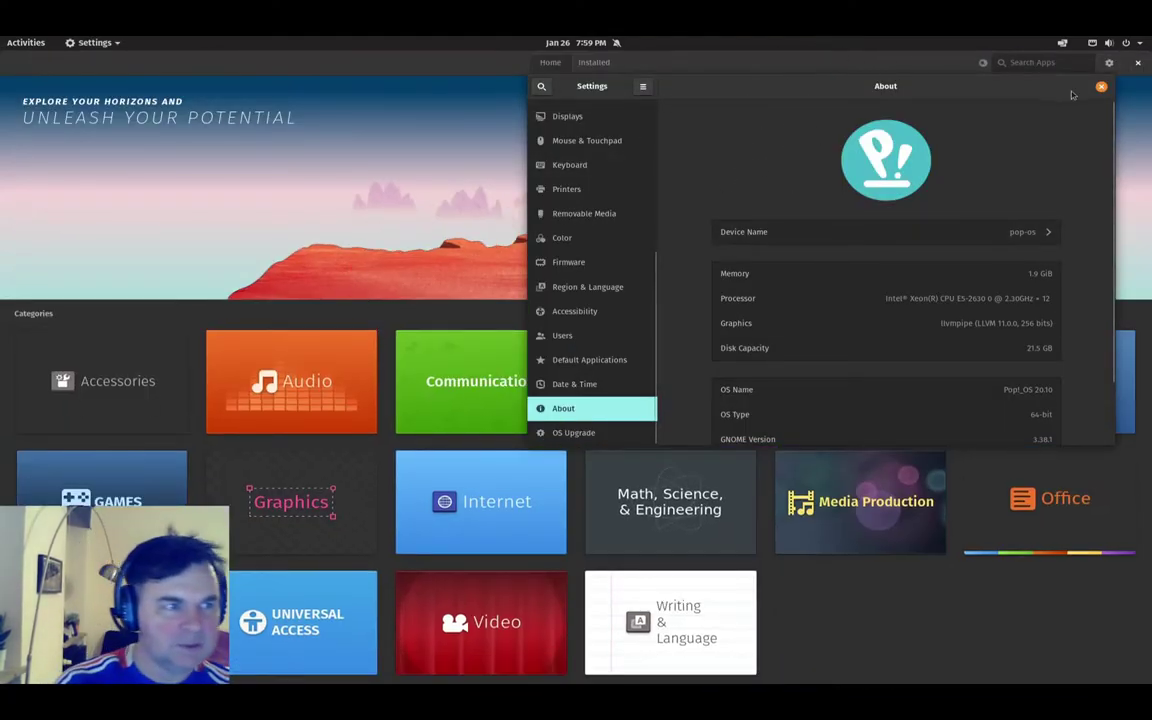
left_click(1101, 86)
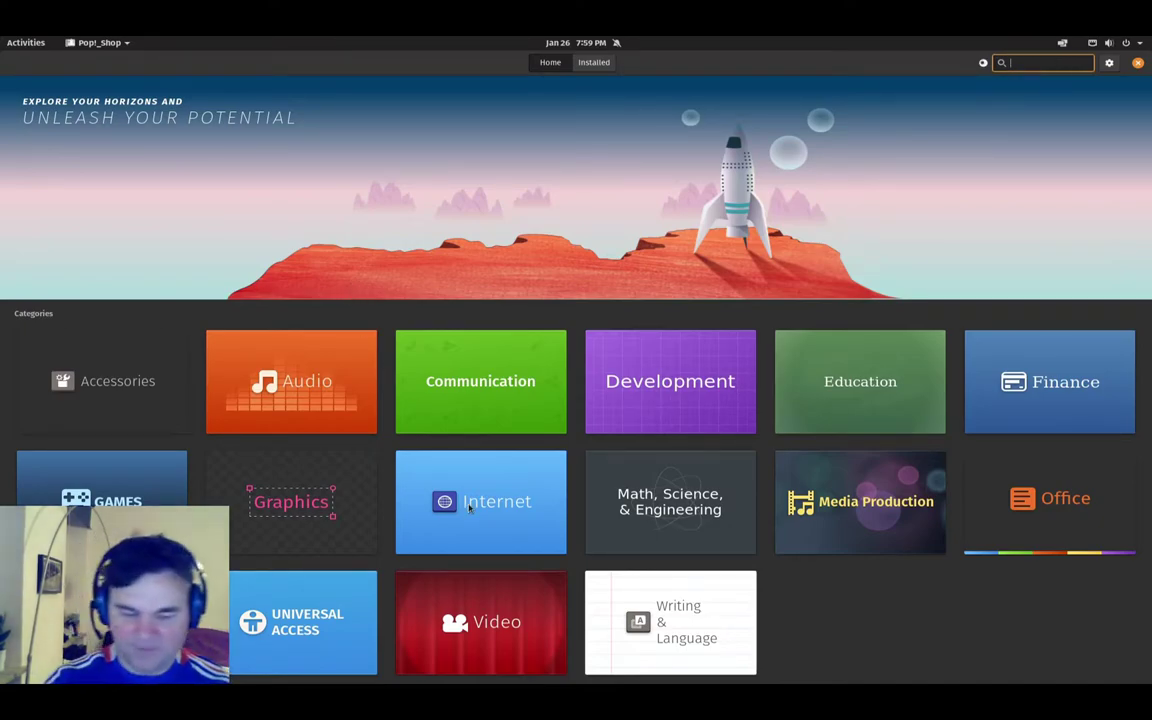
type("focus")
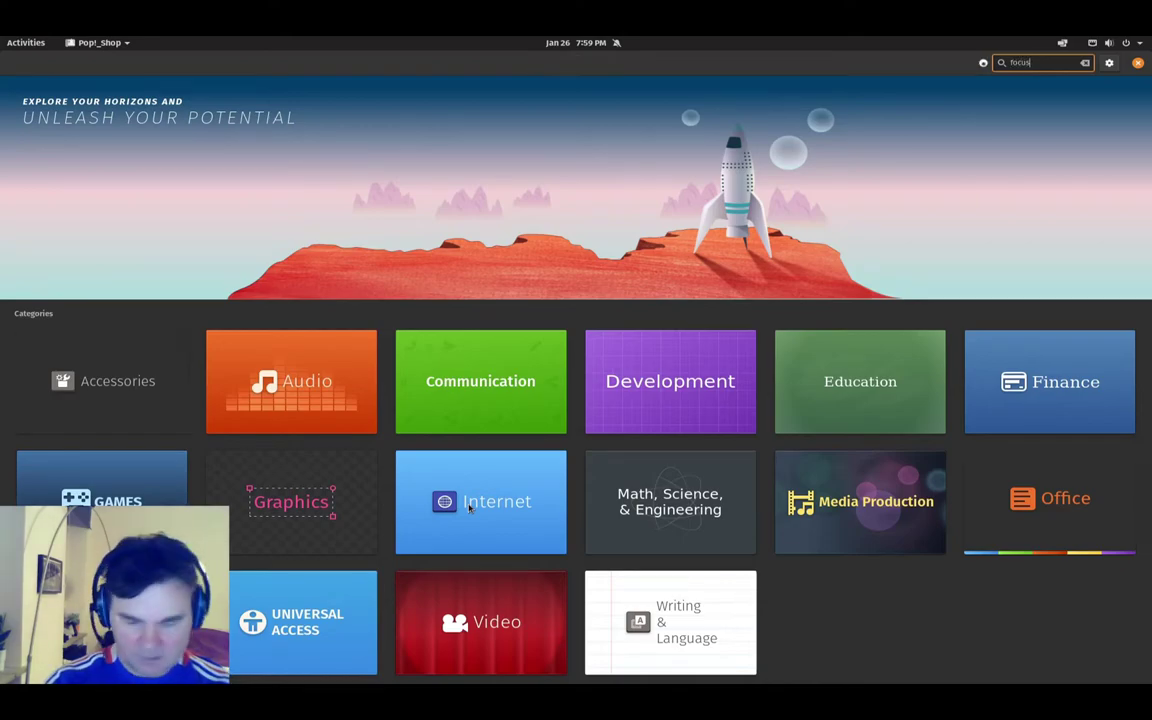
type("writ")
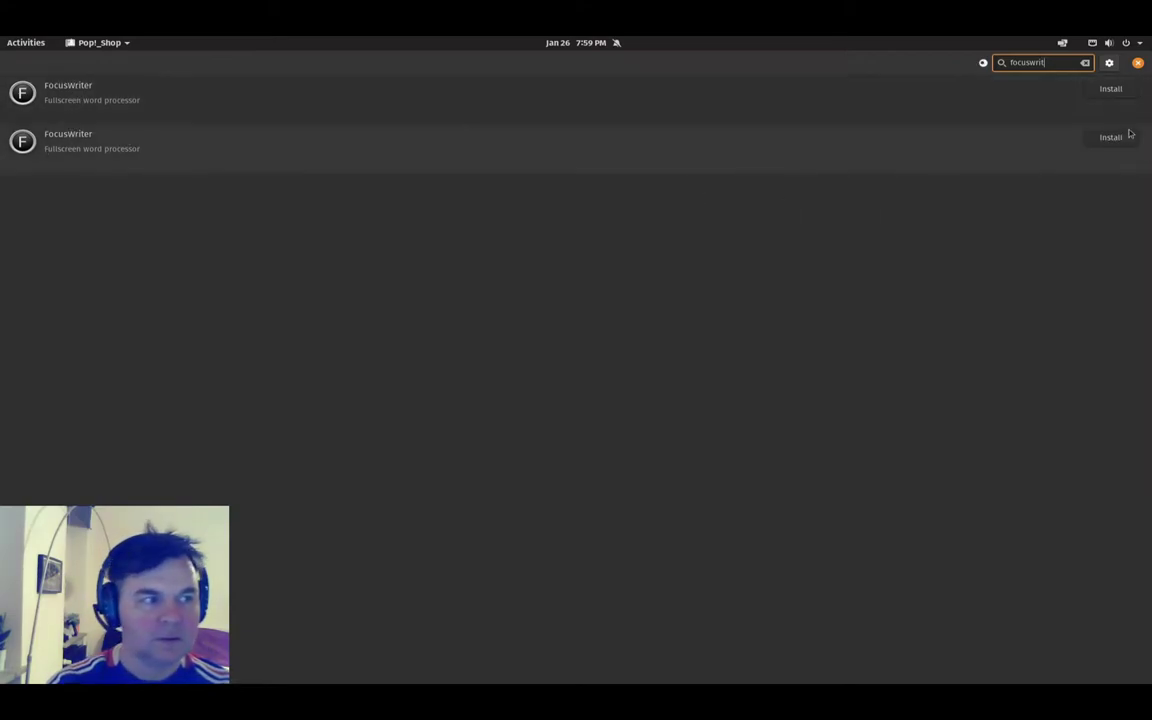
Open the FocusWriter result and start its installation
left_click(89, 85)
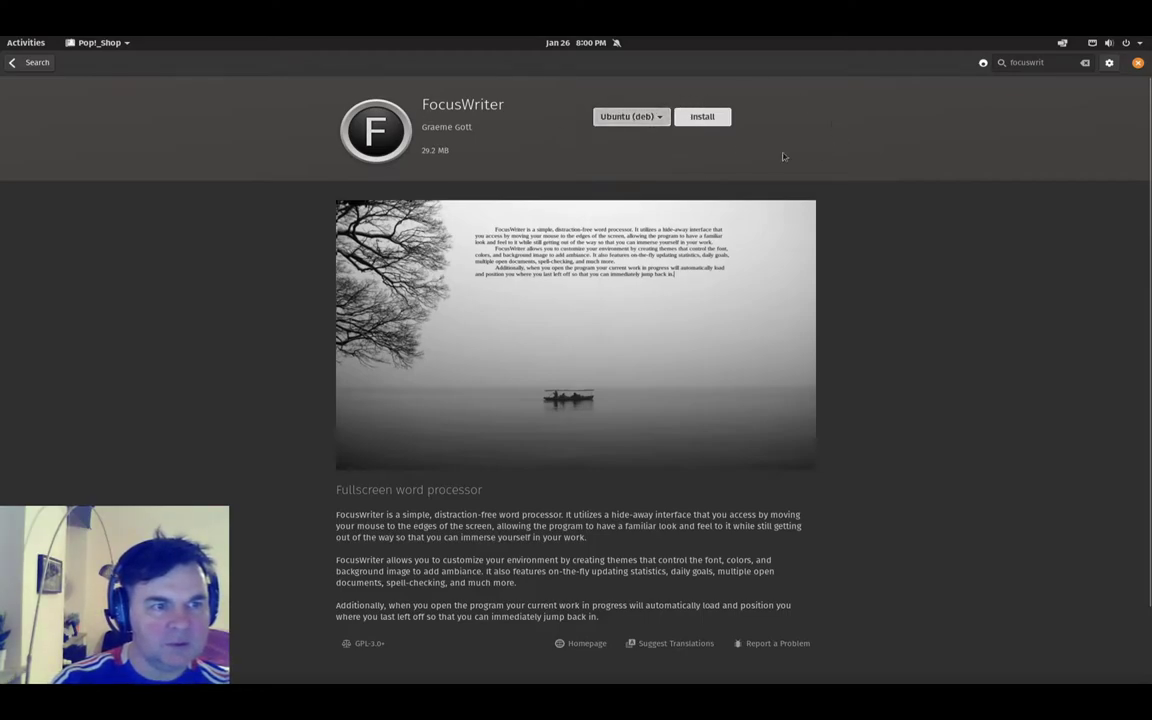
left_click(704, 117)
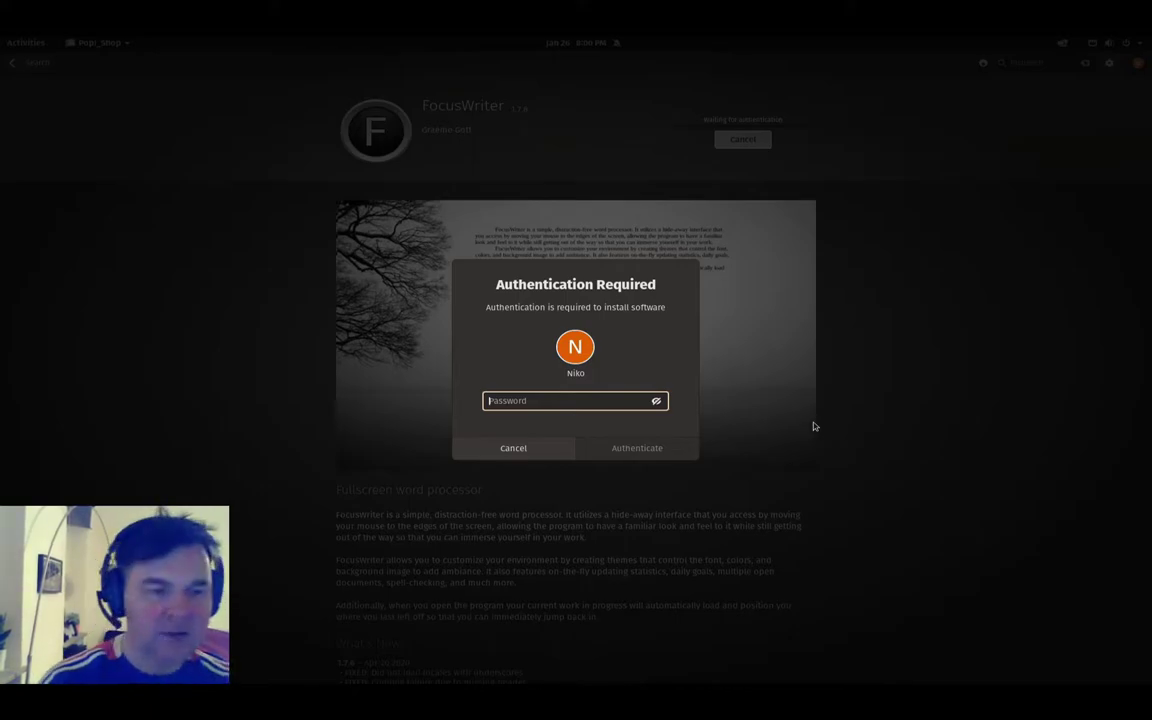
Enter the account password in the Authentication Required prompt to install FocusWriter 1.7.6
type("••••••••")
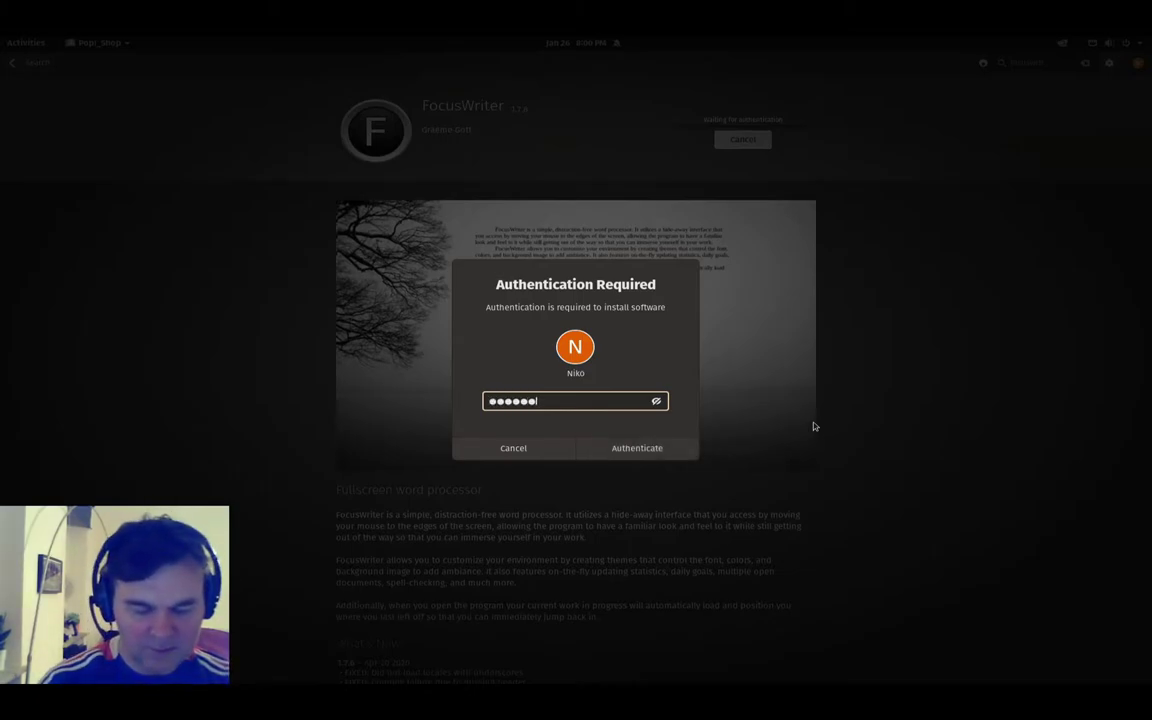
key("Return")
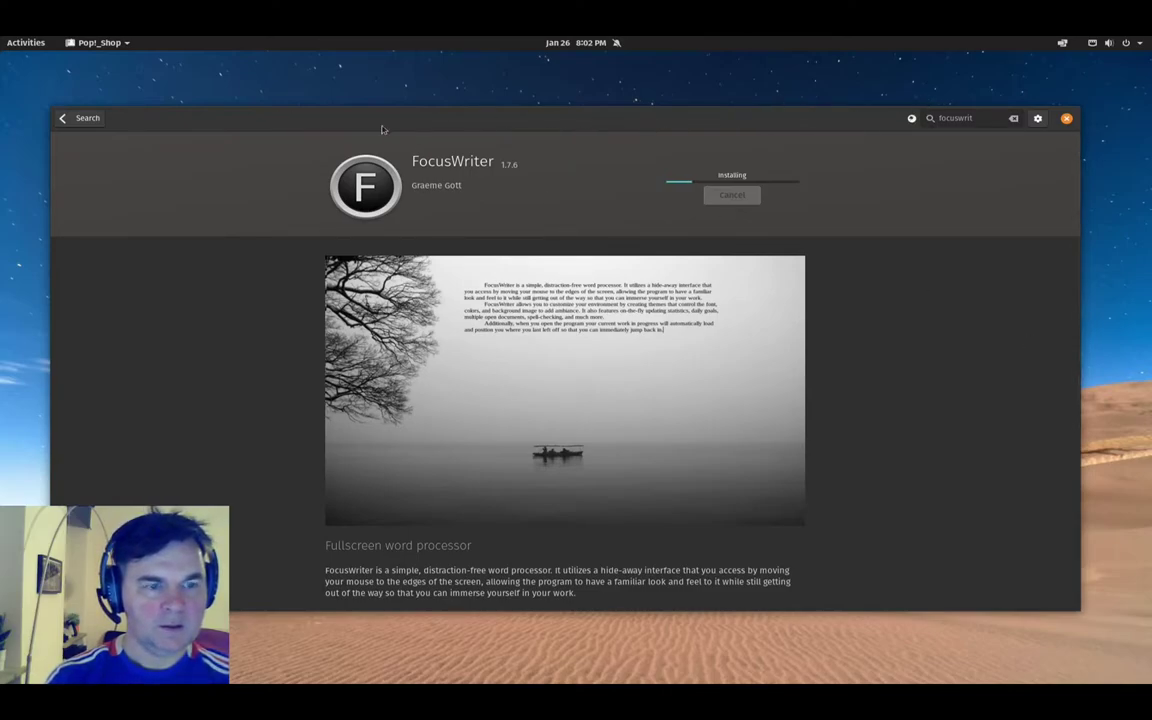
Maximize the store window, glance at the app grid, then search the apps for 'text'
double_click(799, 124)
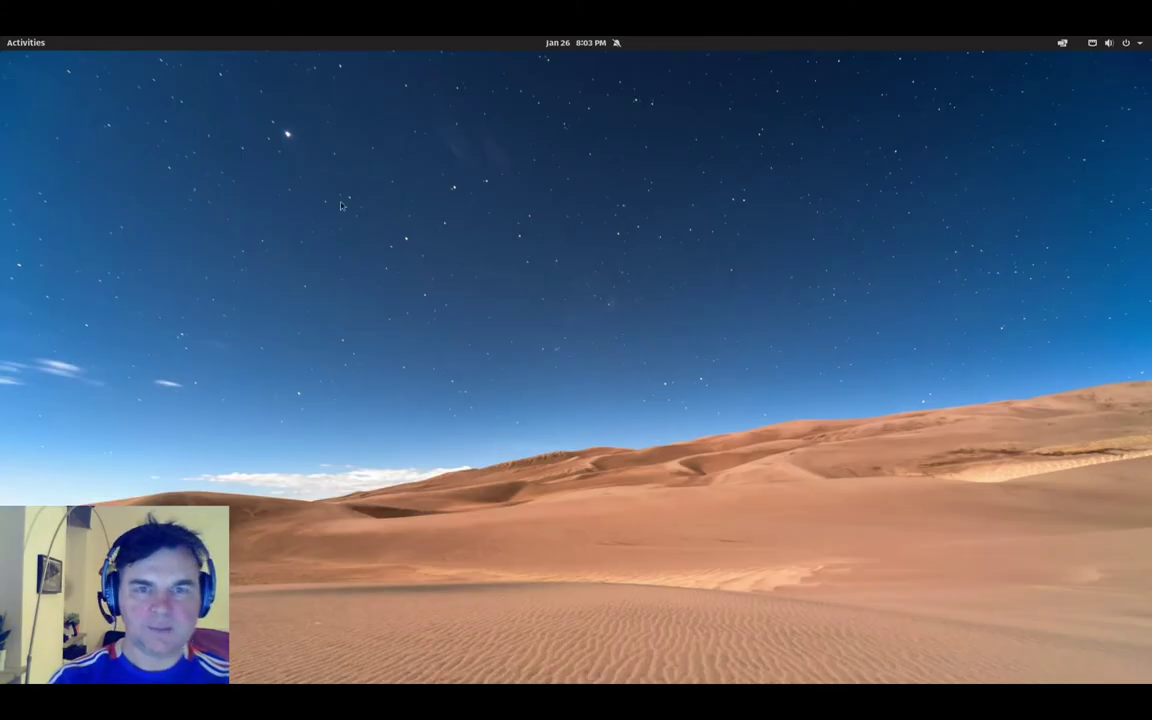
left_click(26, 42)
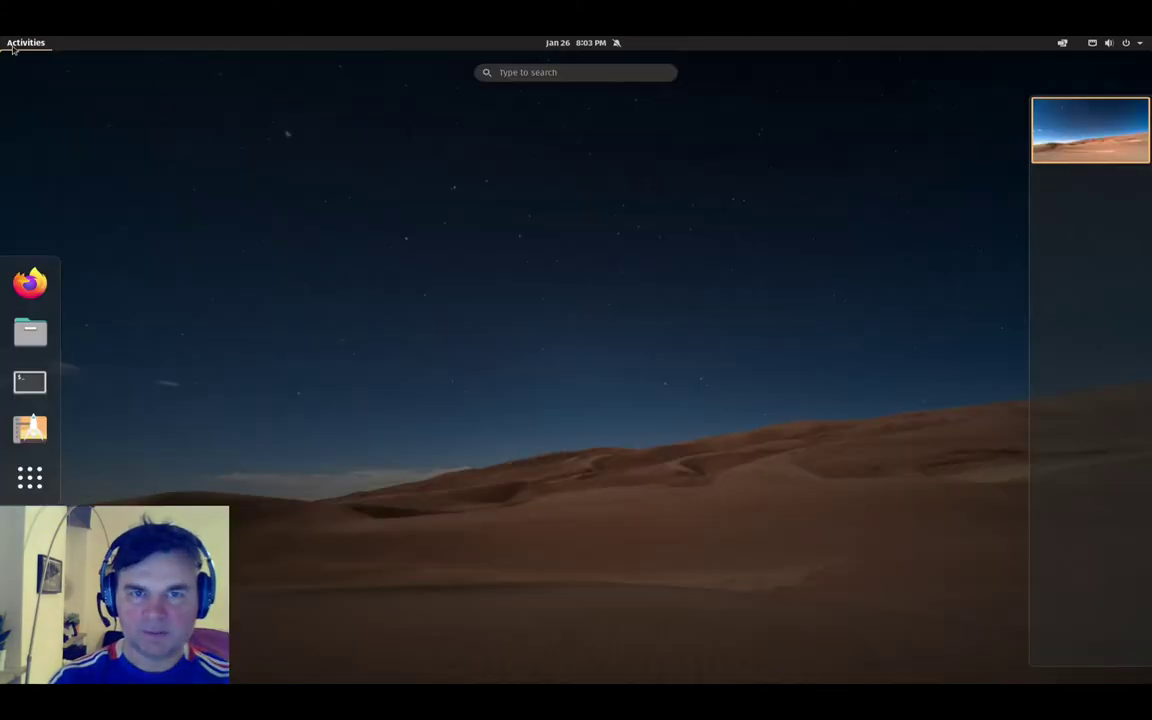
left_click(30, 478)
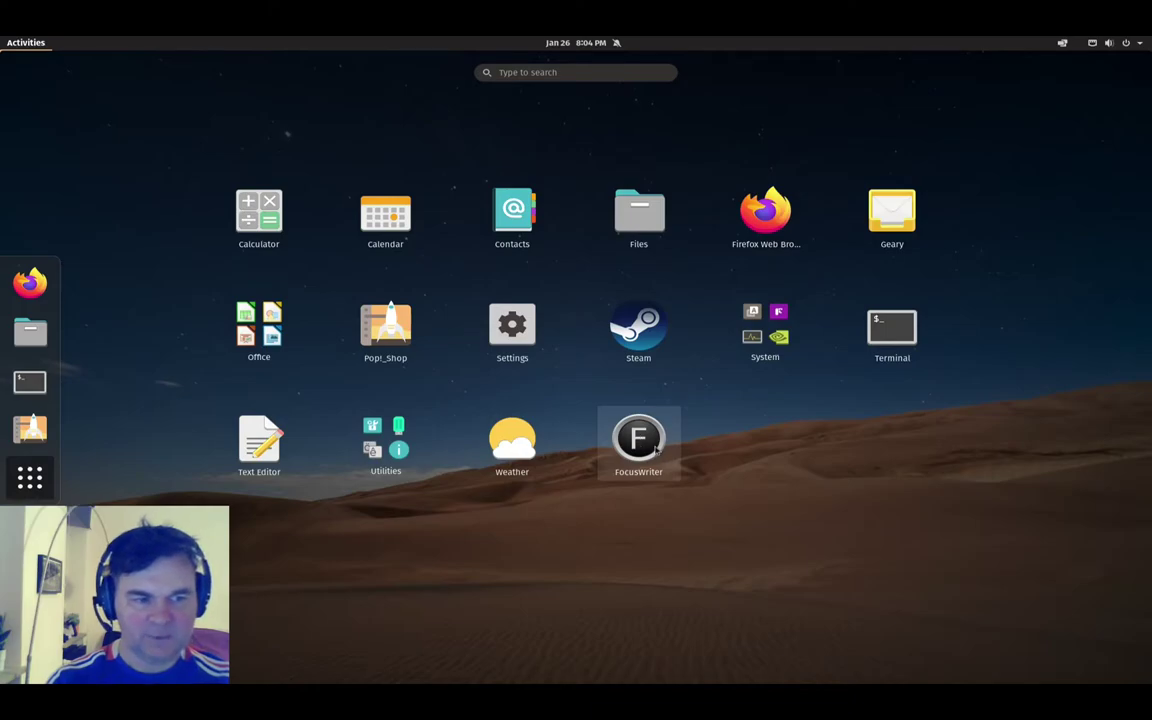
left_click(26, 42)
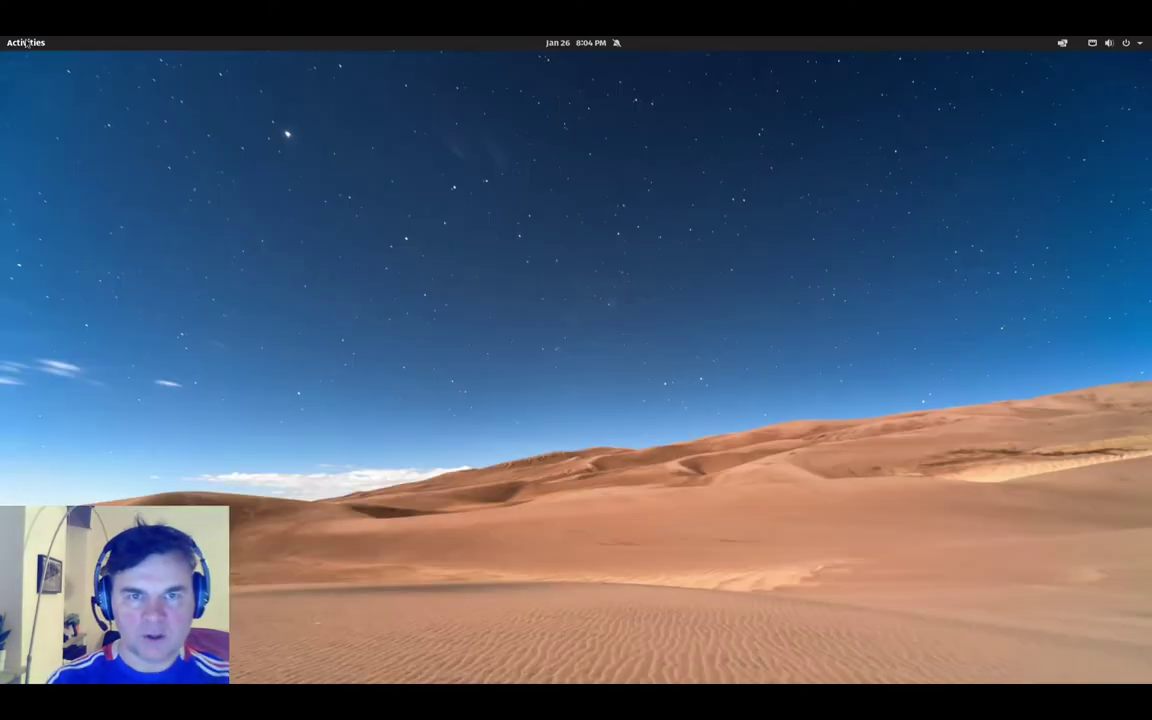
left_click(26, 42)
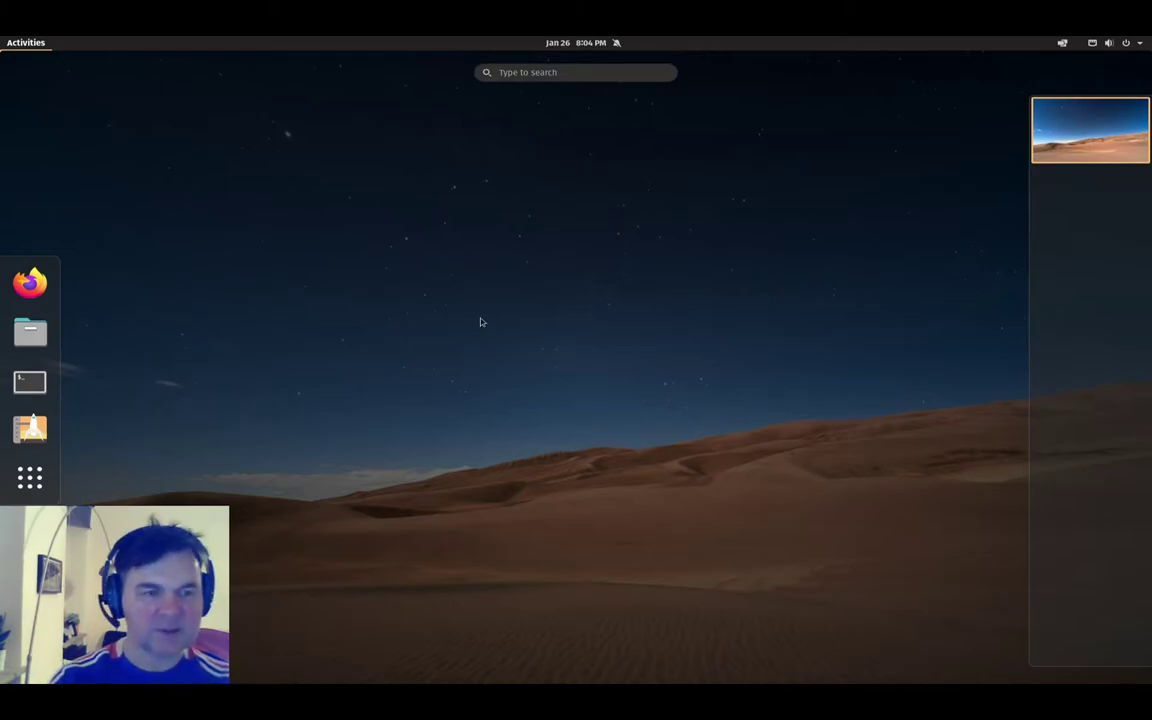
type("te")
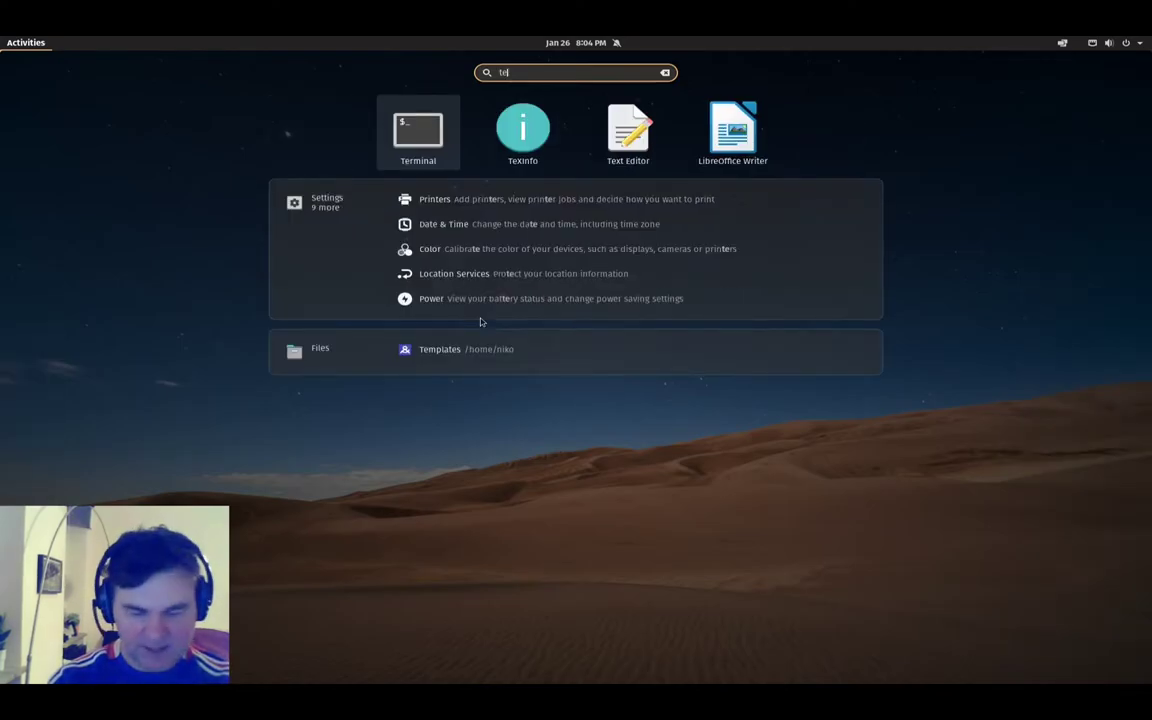
type("xt")
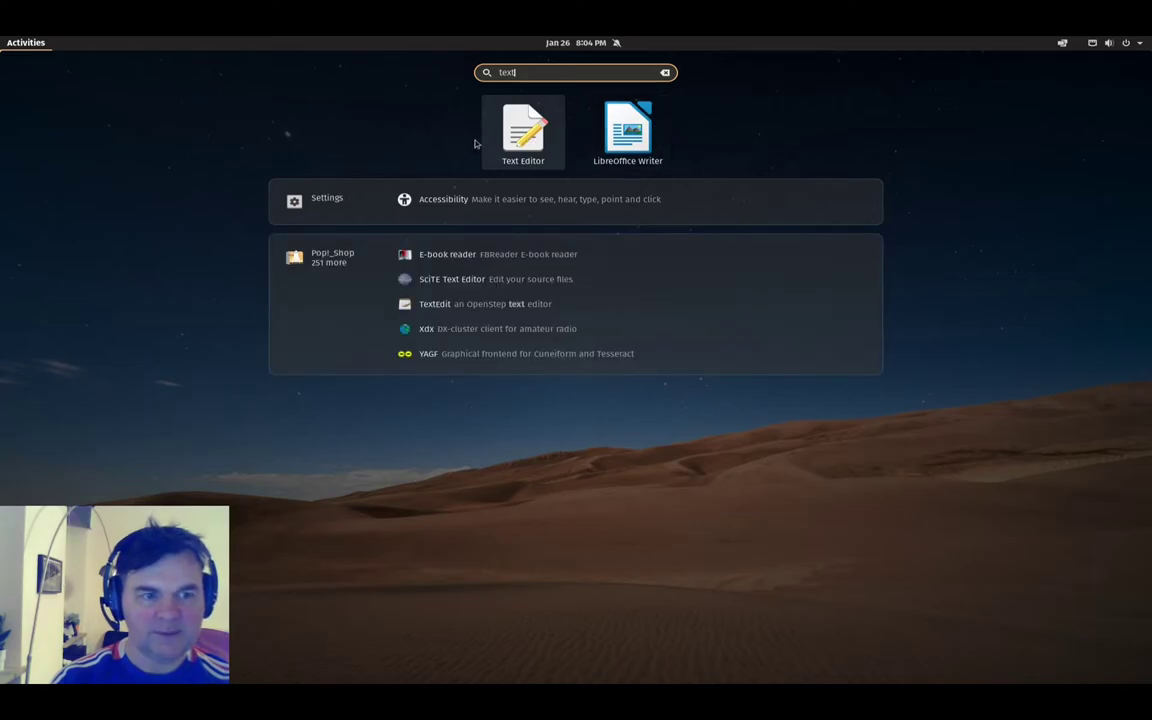
Replace the search with 'foc' and launch FocusWriter from the results
double_click(513, 71)
type("focu")
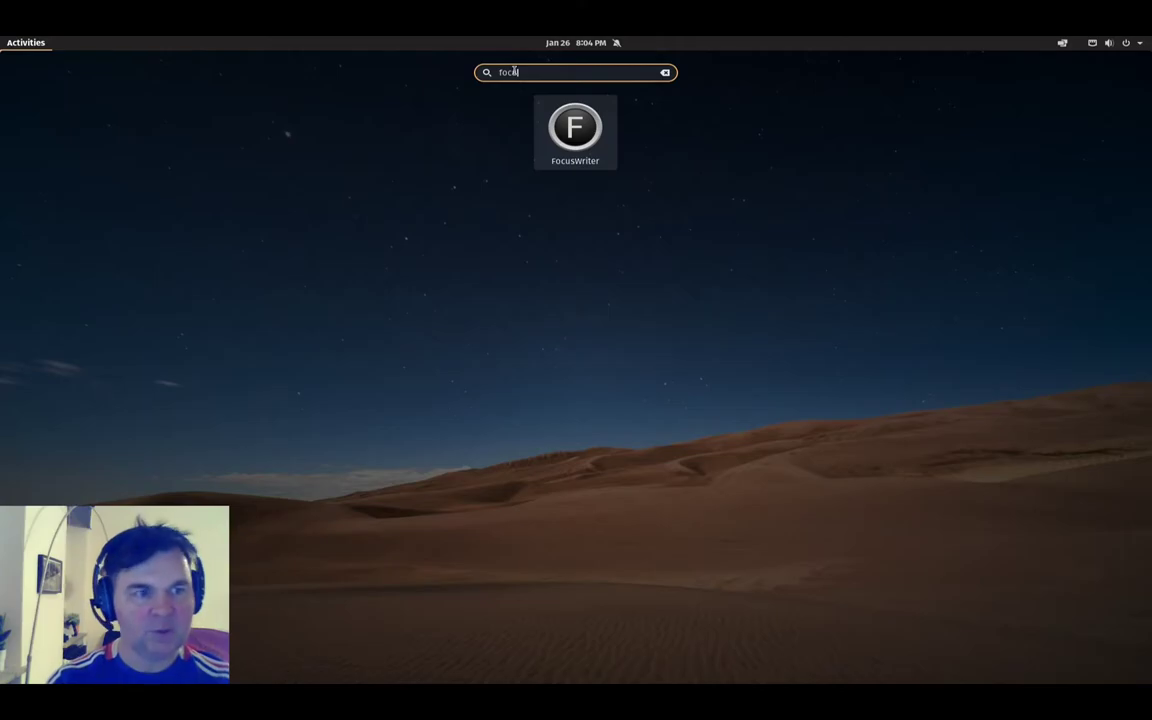
left_click(653, 296)
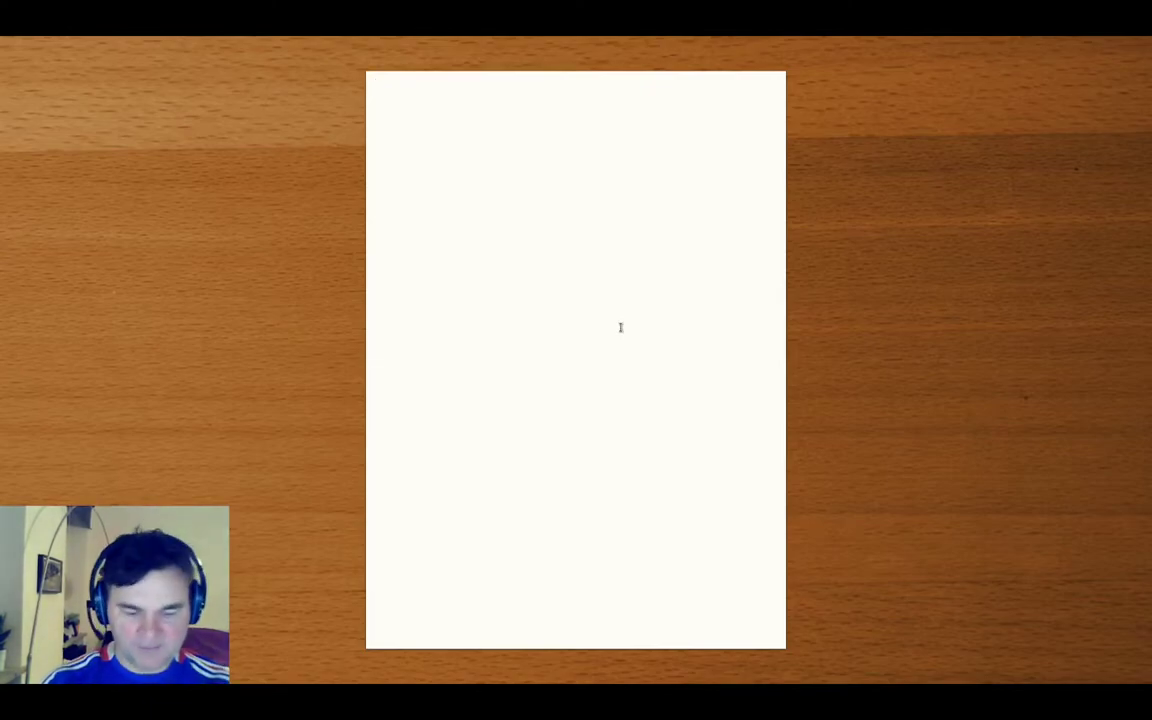
Type 'This is a distraction free' and reveal the hidden toolbar, scene list and status bar
type("This is a")
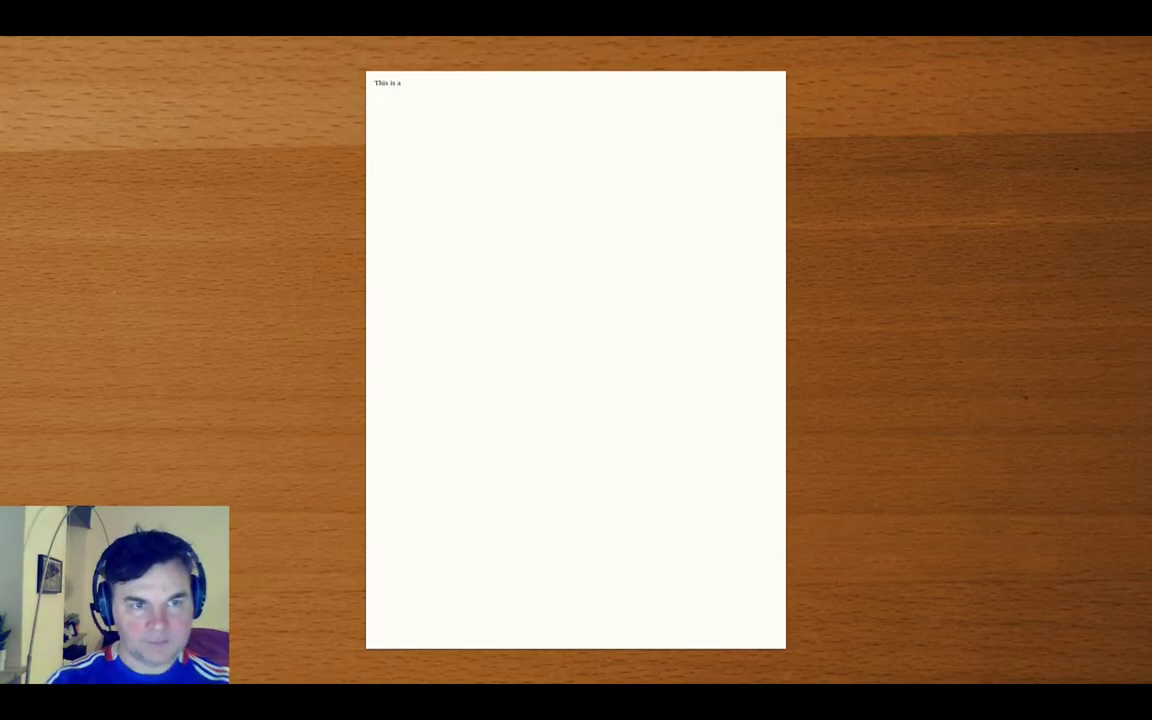
type(" distra")
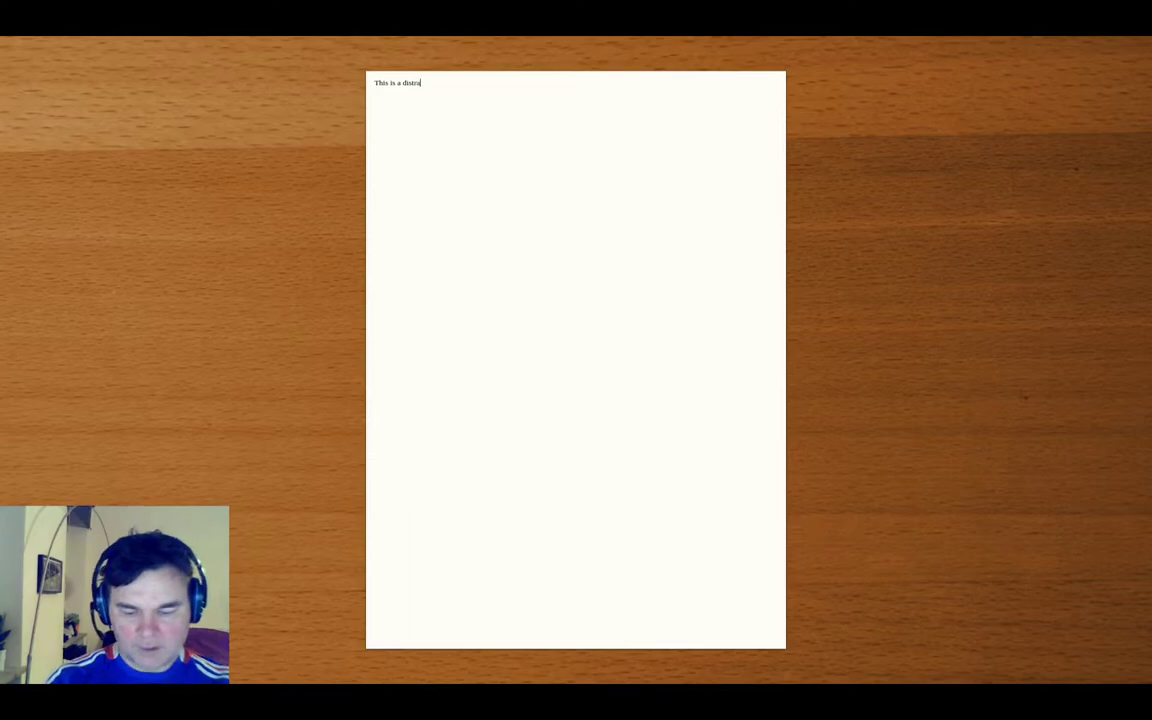
type("ction")
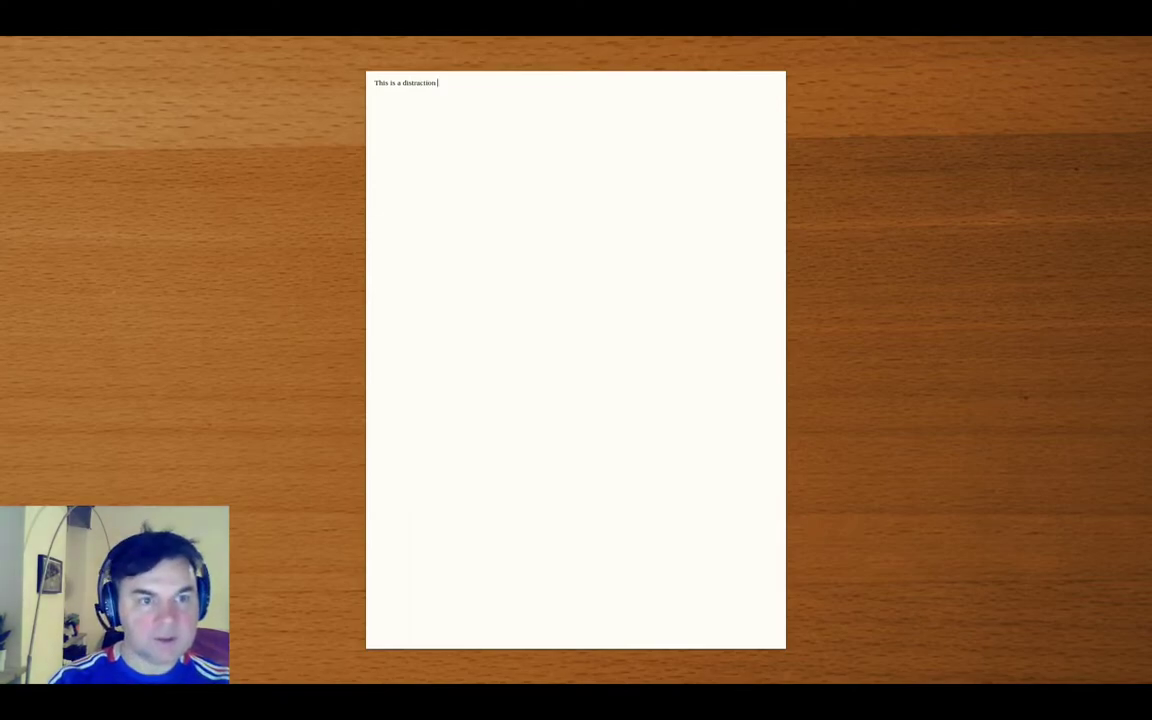
type(" free")
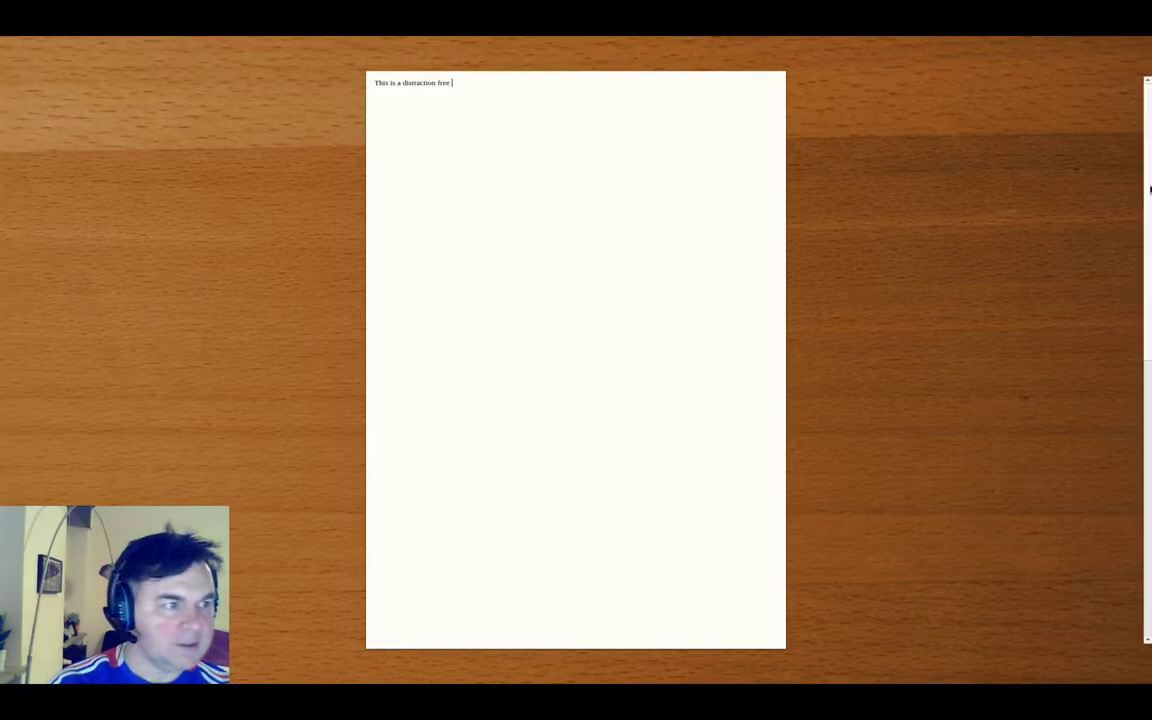
mouse_move(774, 39)
mouse_move(4, 263)
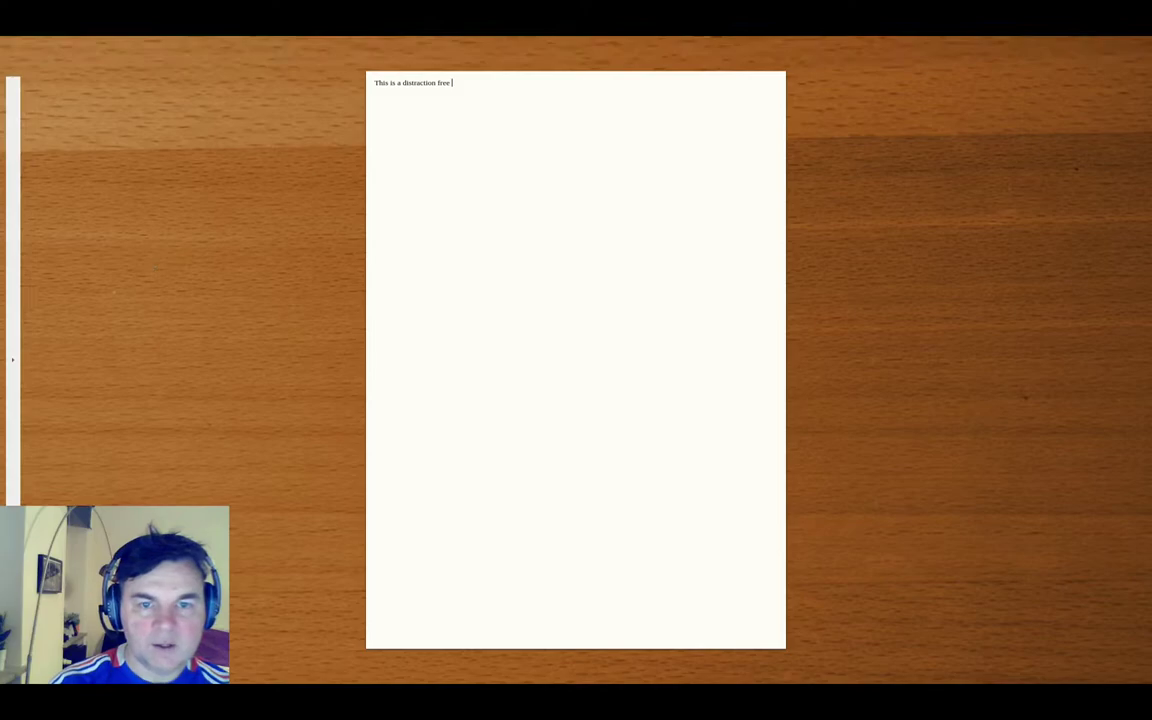
left_click(11, 294)
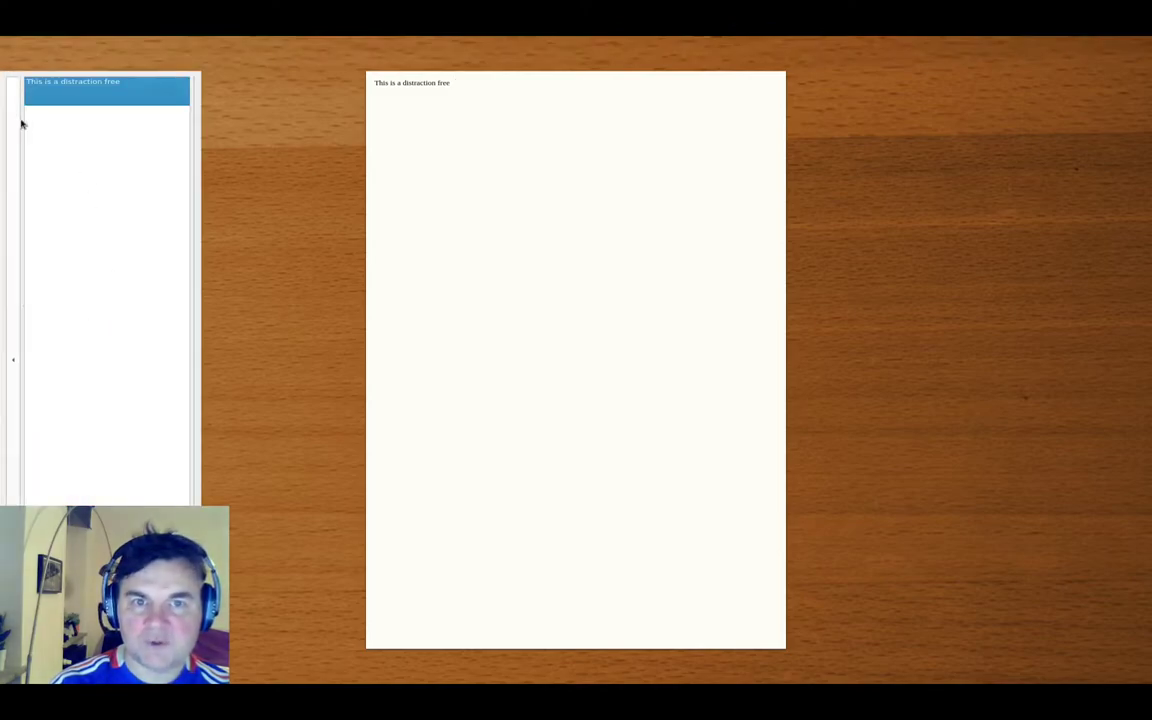
mouse_move(145, 40)
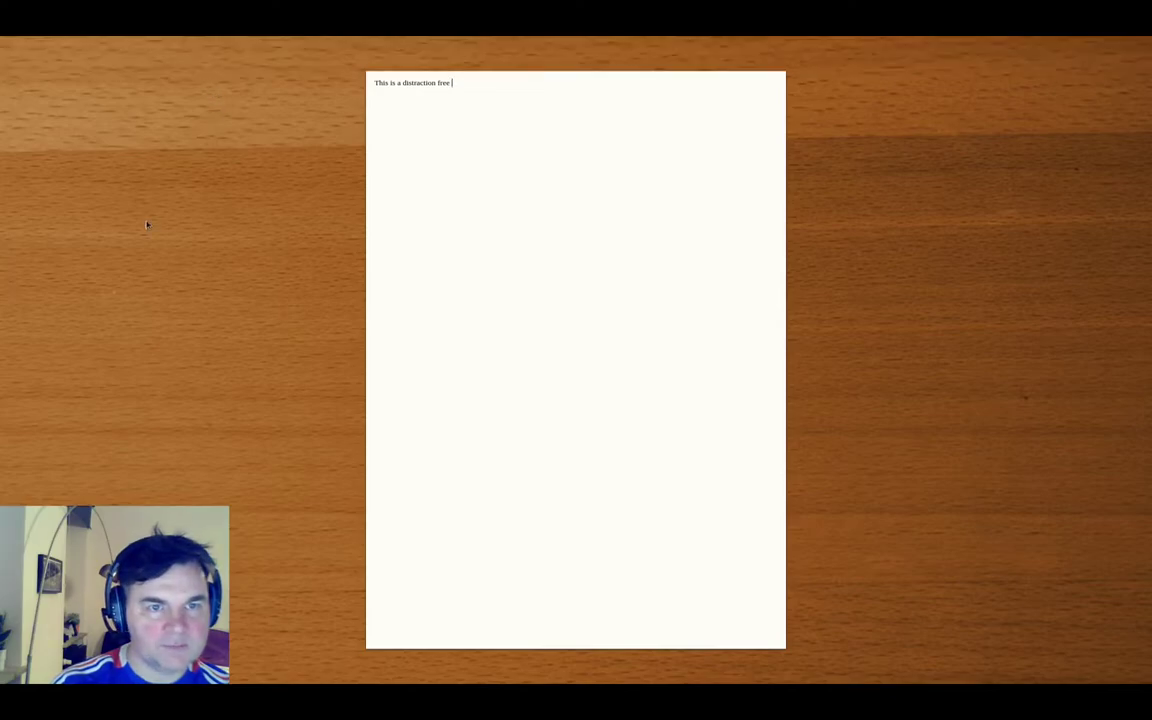
mouse_move(143, 680)
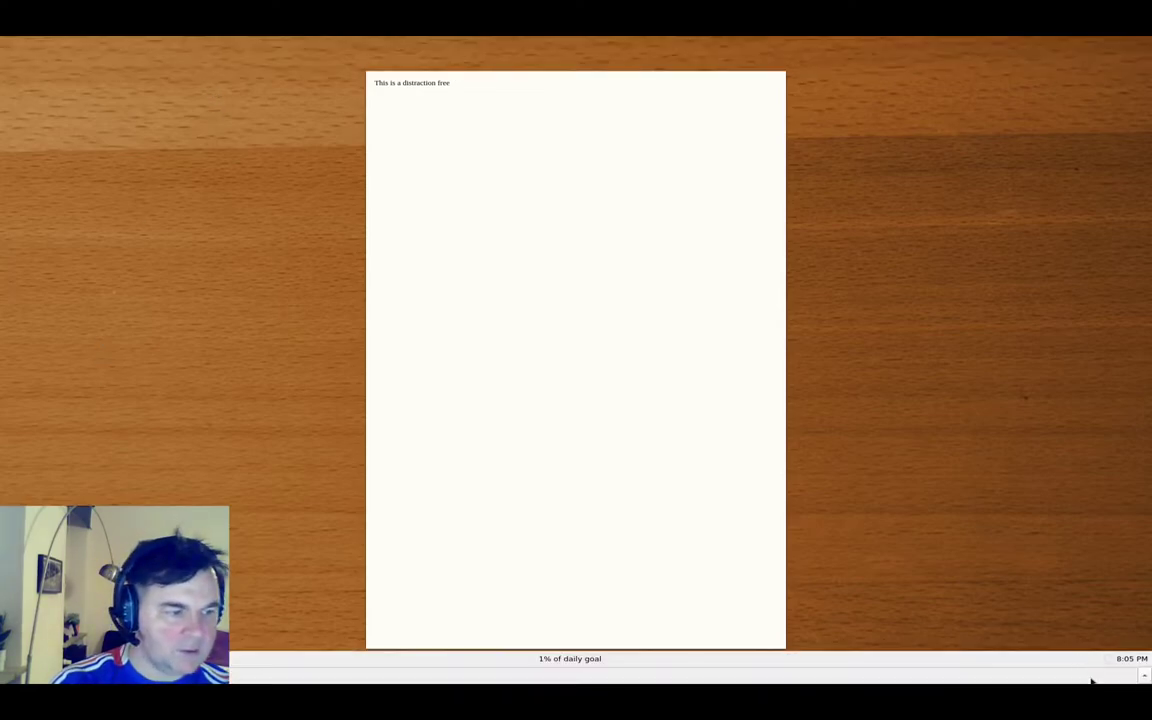
mouse_move(1150, 152)
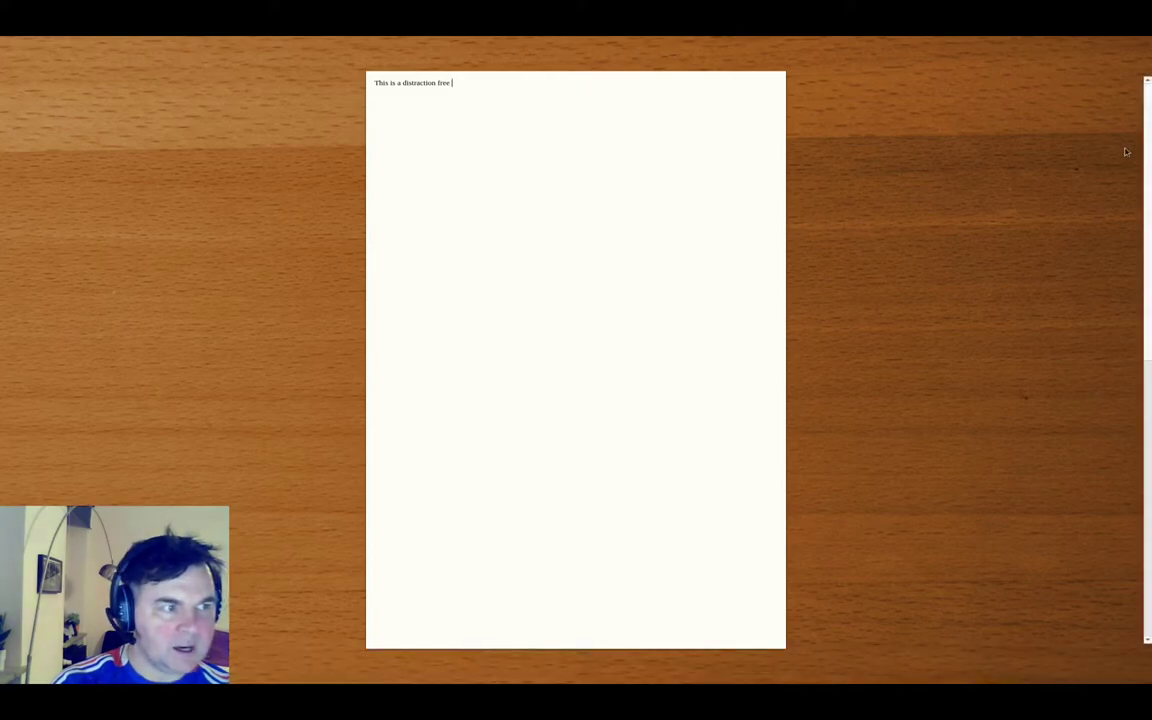
mouse_move(211, 39)
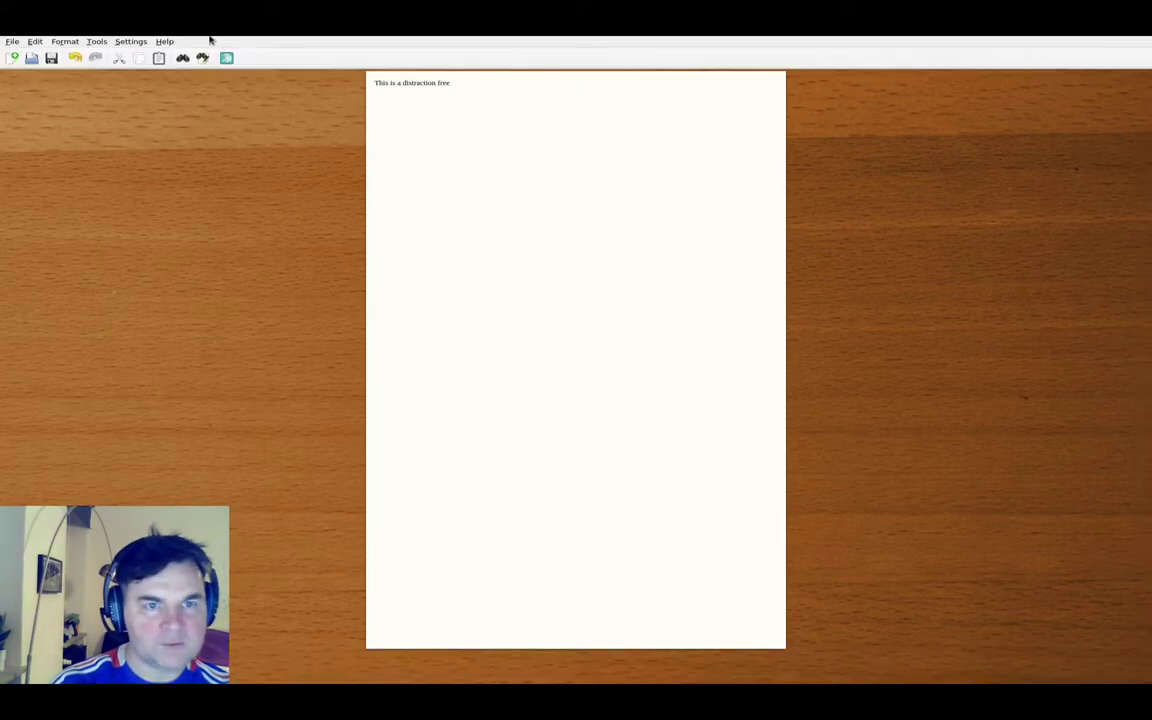
In the Themes dialog, preview Spy Games, Space Dreams, Tranquility, Old School and Gentle Blues
left_click(130, 42)
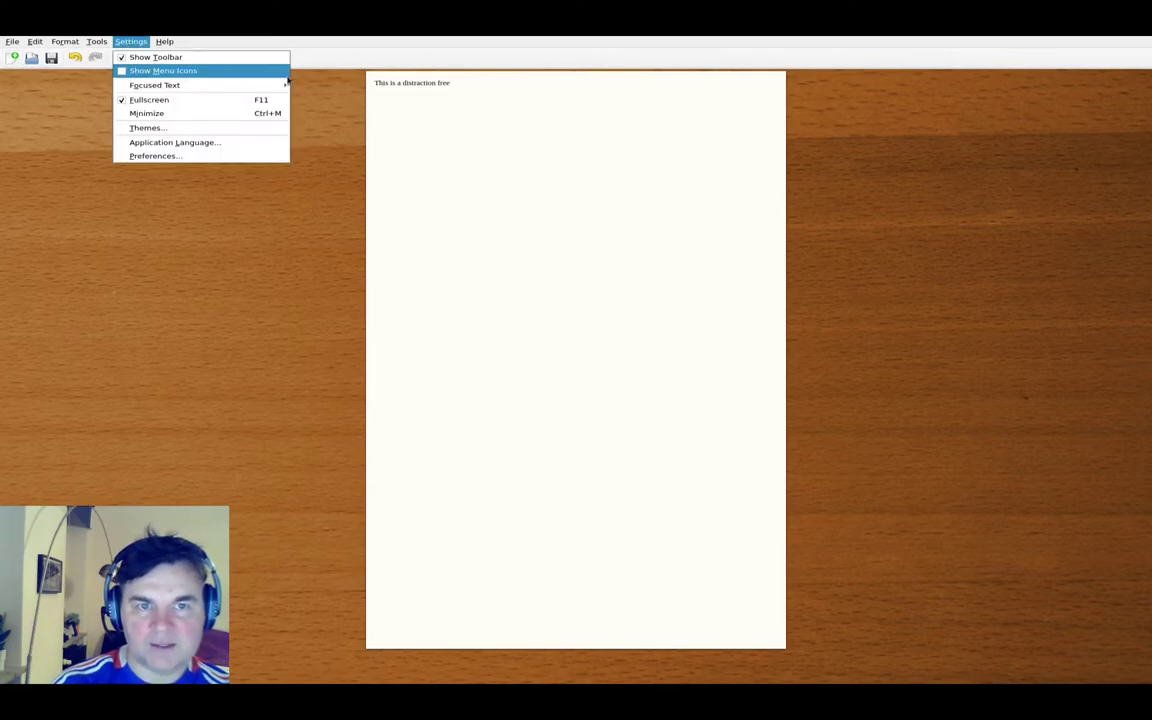
left_click(167, 131)
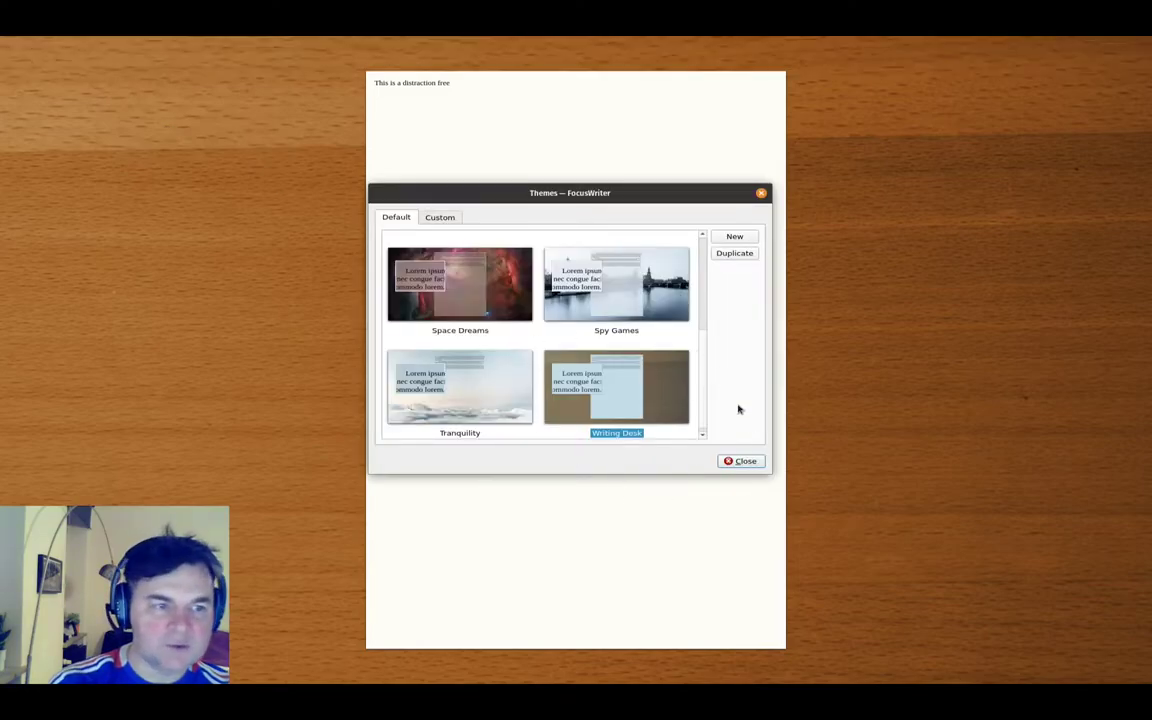
left_click(616, 288)
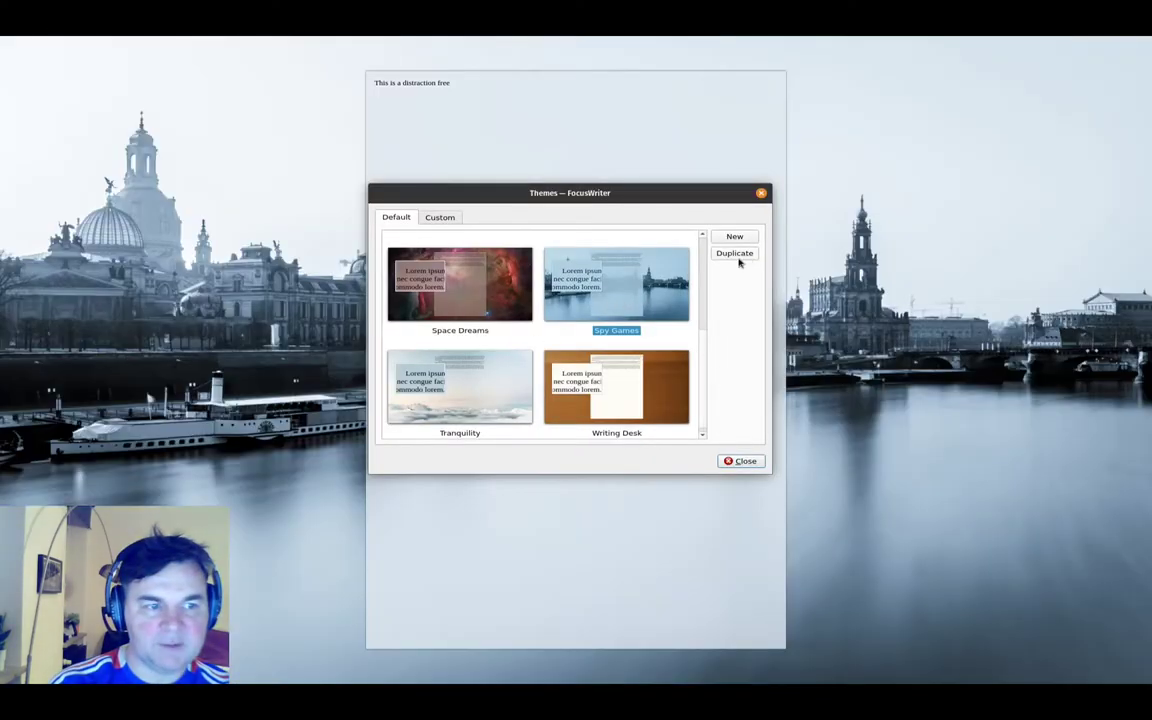
left_click(462, 301)
left_click(500, 393)
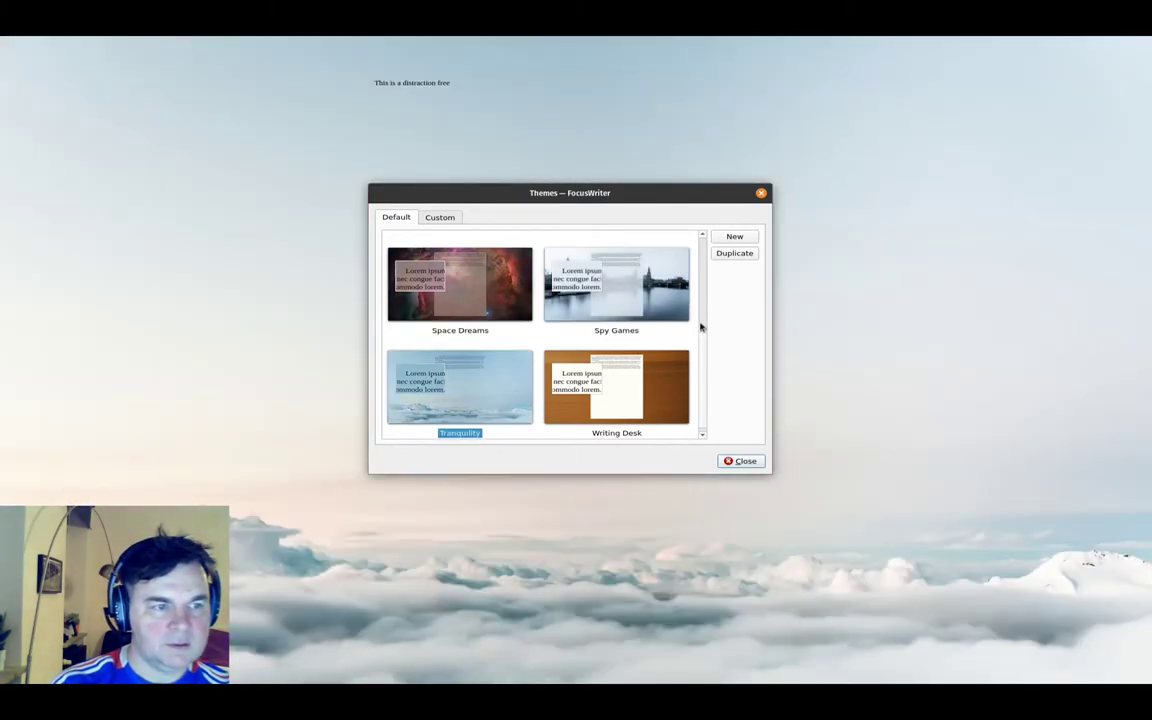
scroll(702, 326, "down", 3)
left_click(621, 388)
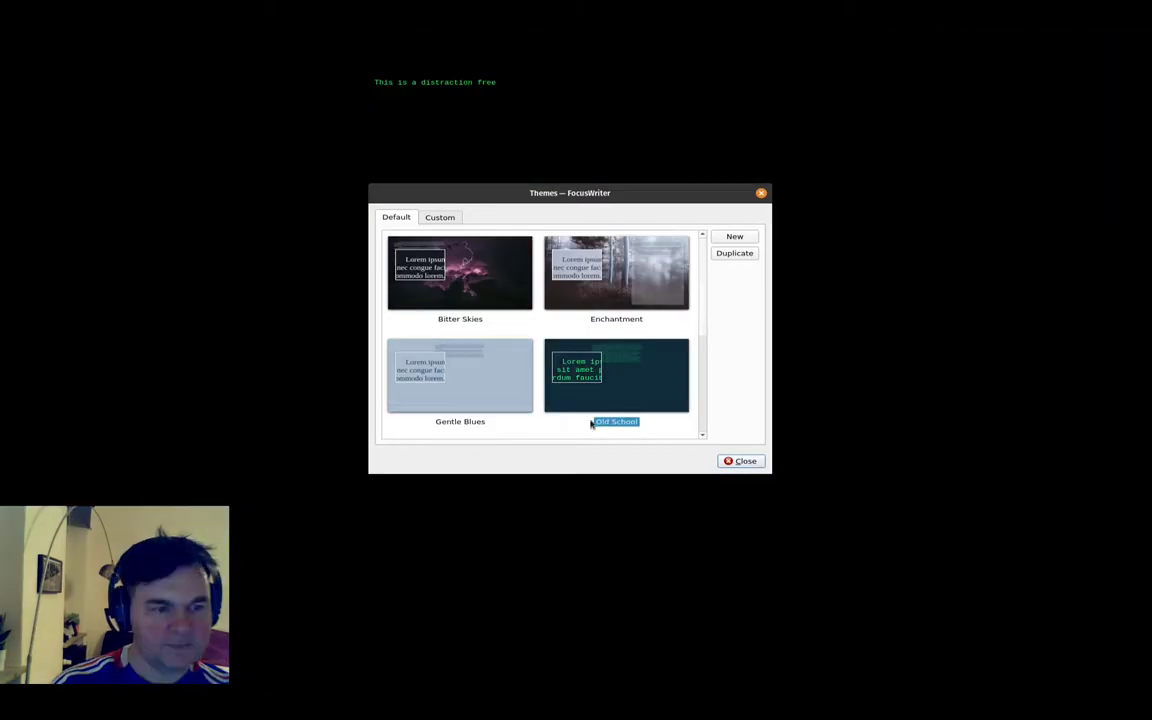
left_click(476, 391)
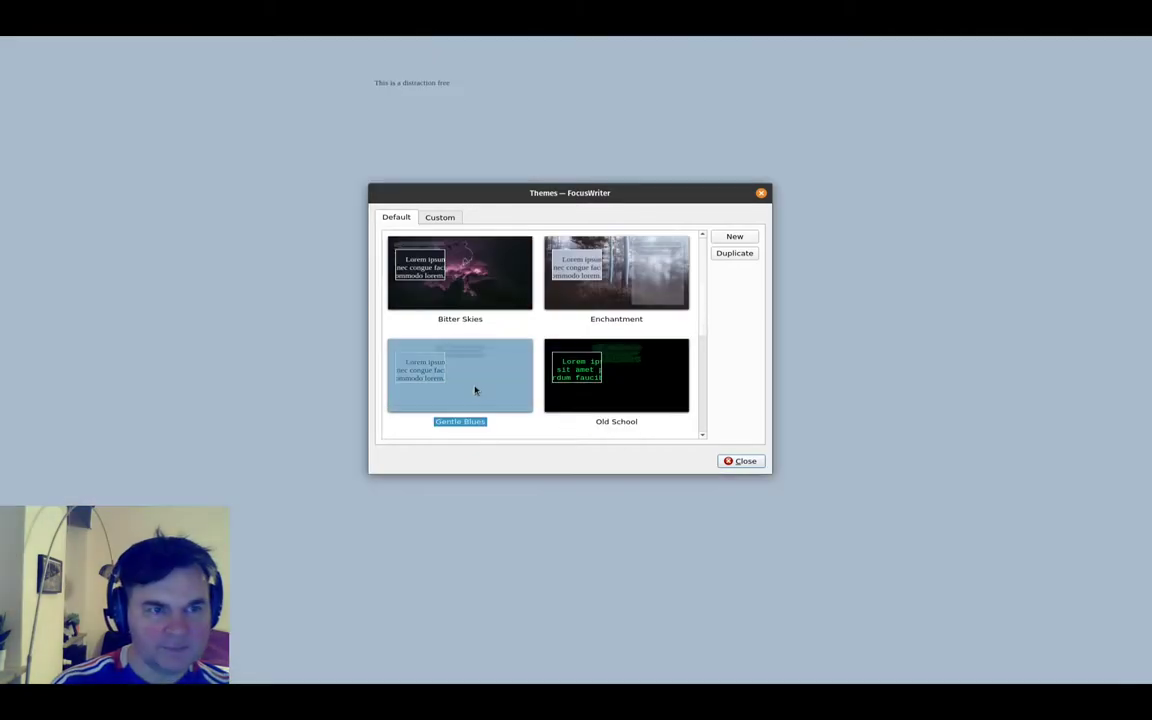
Try Bitter Skies, then apply Enchantment, check the Custom themes list and close
left_click(462, 278)
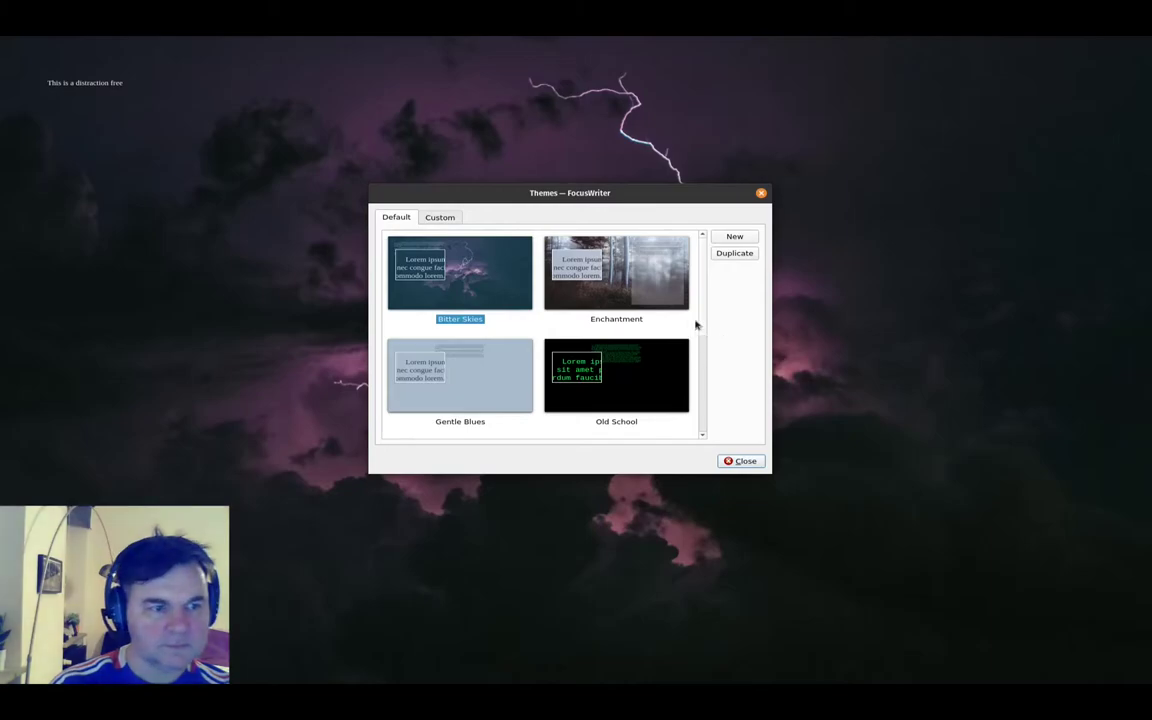
left_click(620, 288)
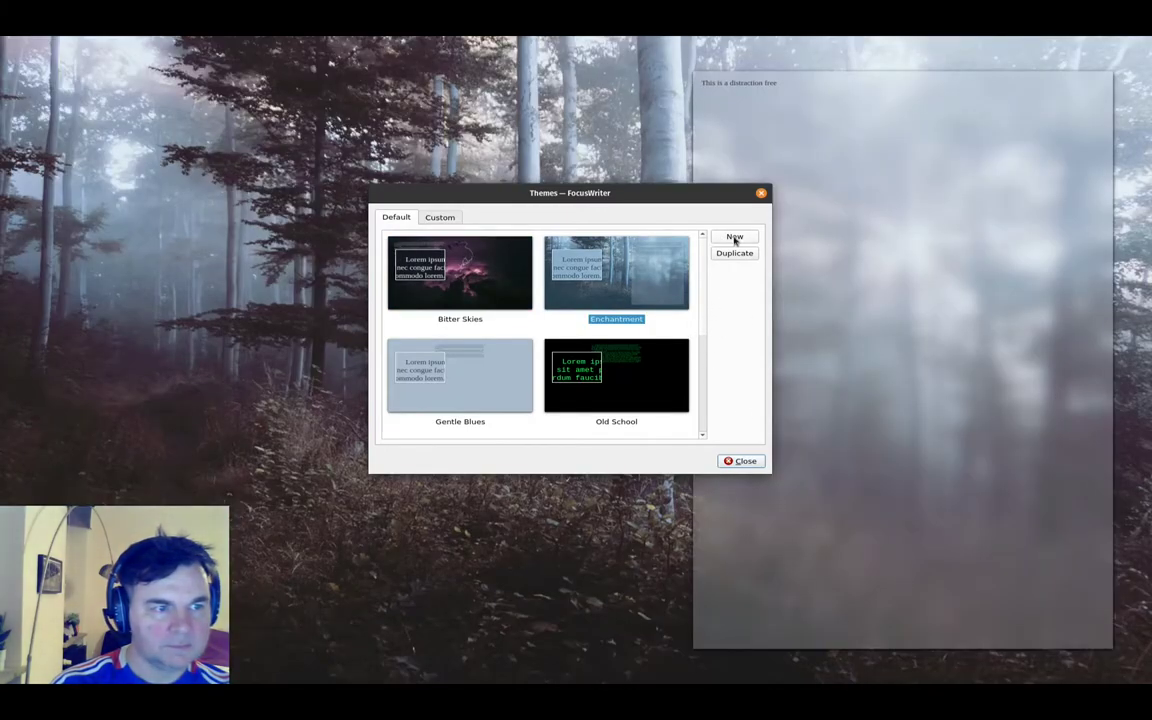
left_click(439, 218)
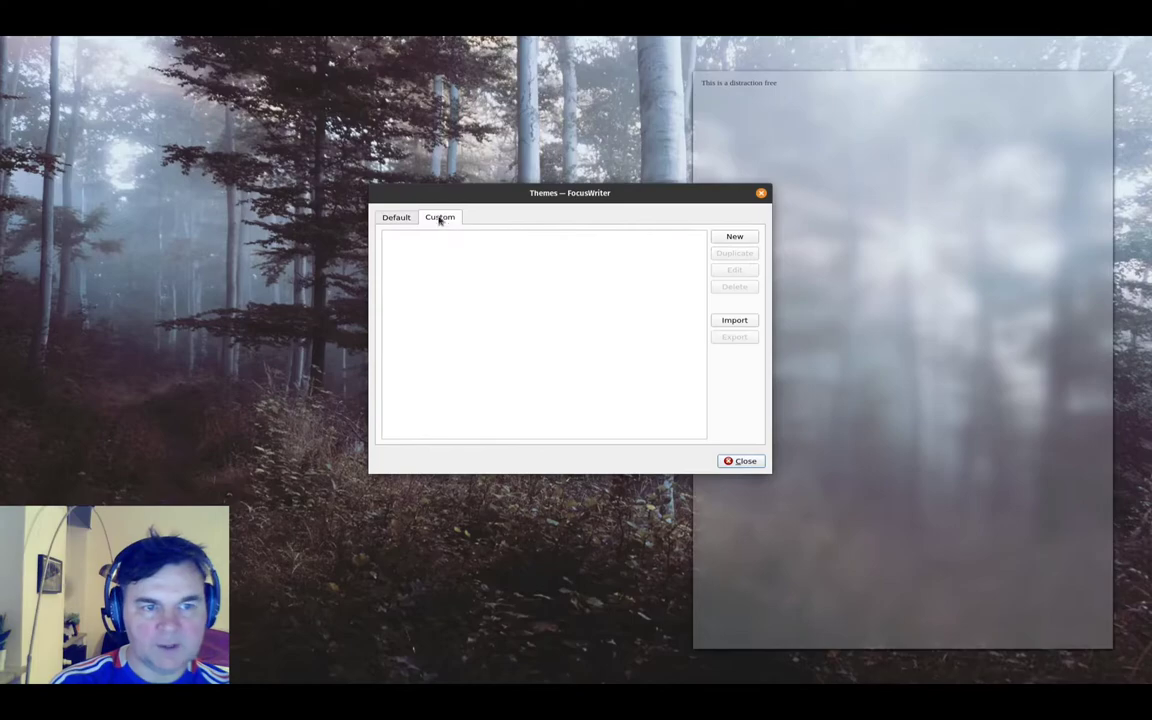
left_click(740, 461)
mouse_move(311, 36)
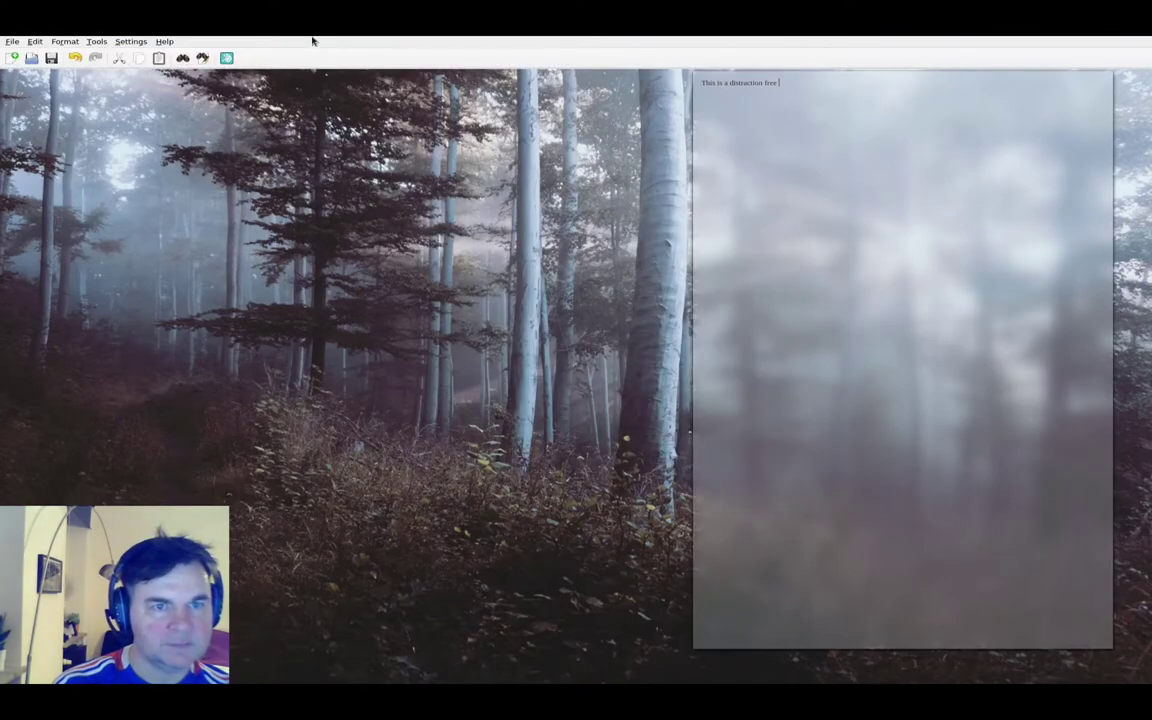
left_click(120, 43)
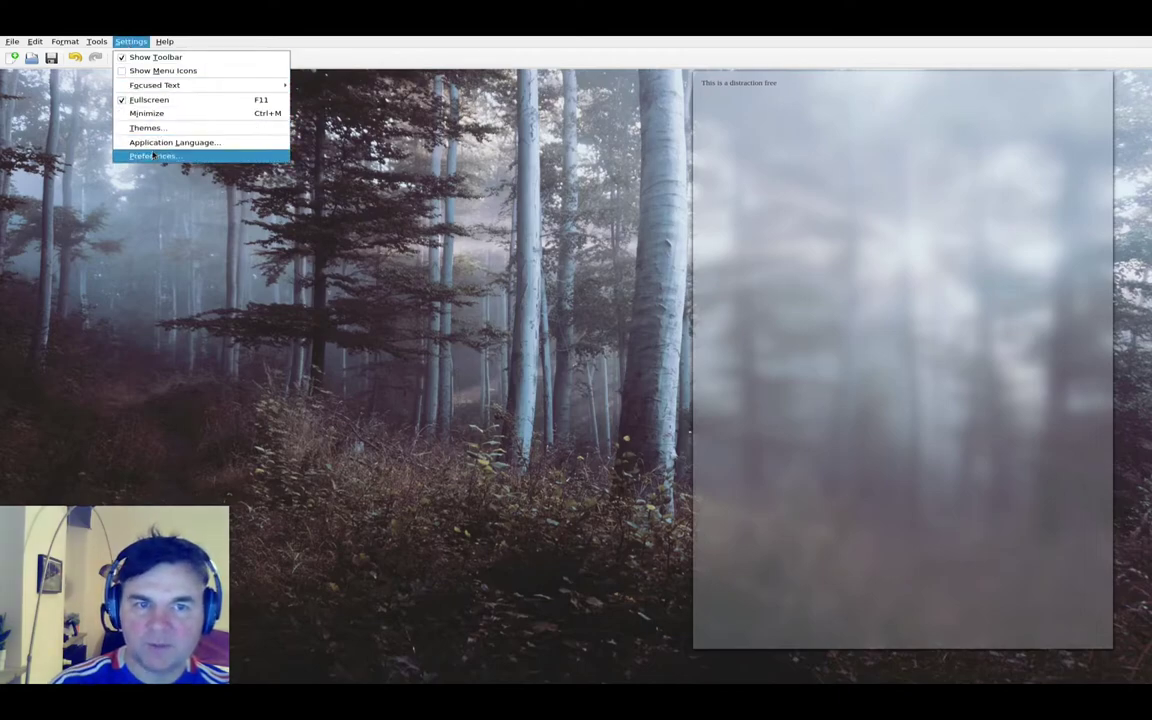
left_click(13, 43)
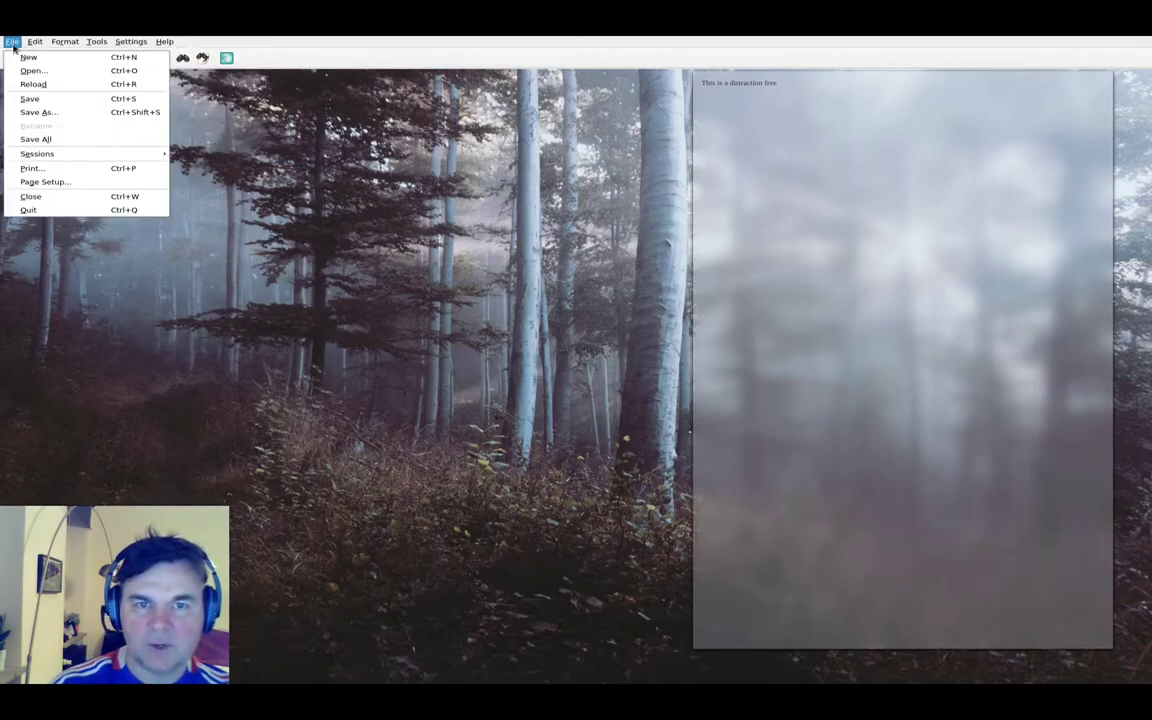
mouse_move(128, 43)
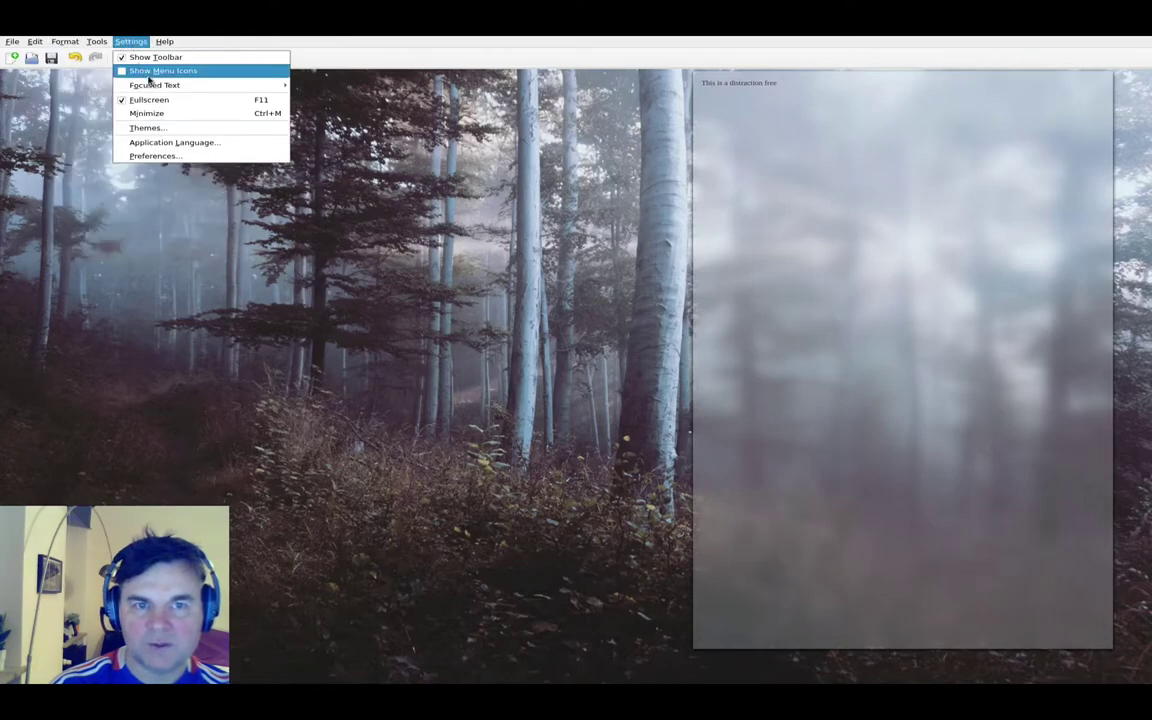
mouse_move(150, 86)
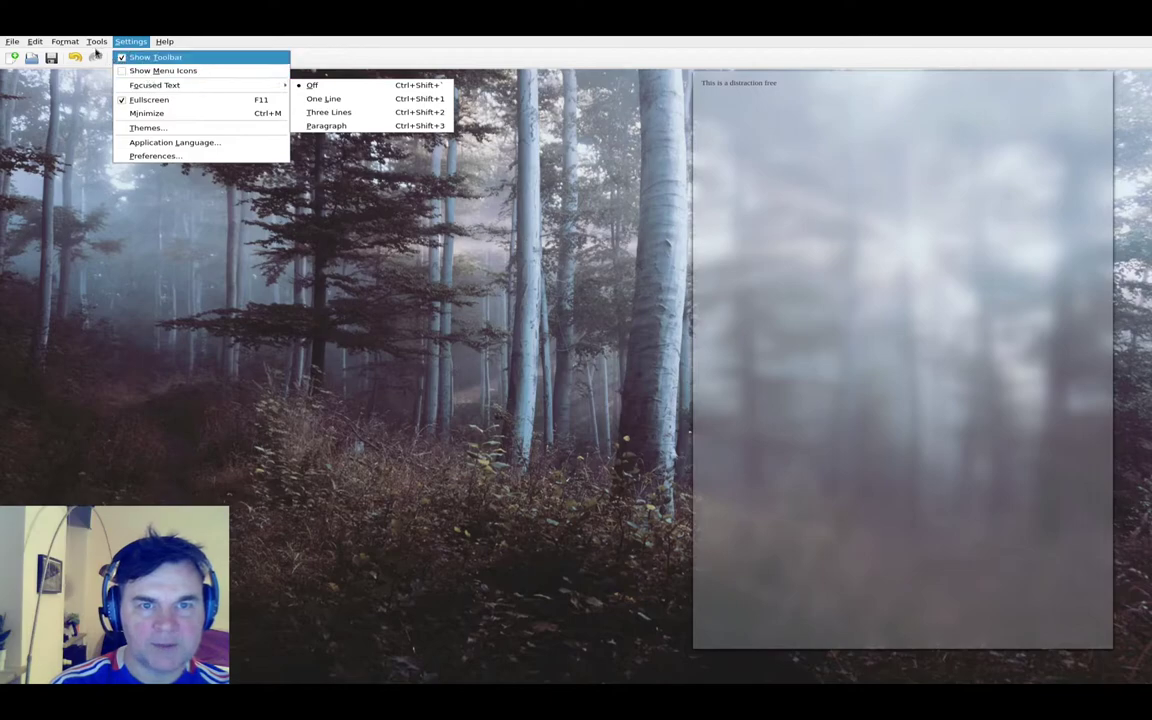
mouse_move(35, 43)
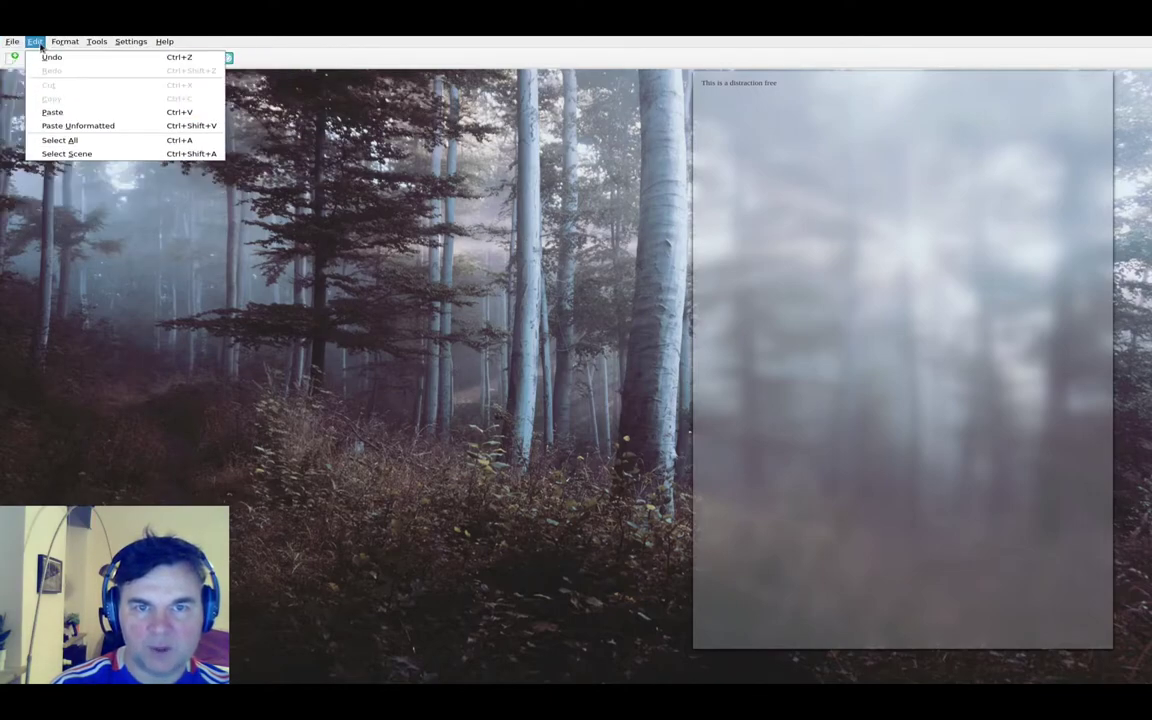
left_click(99, 43)
left_click(102, 43)
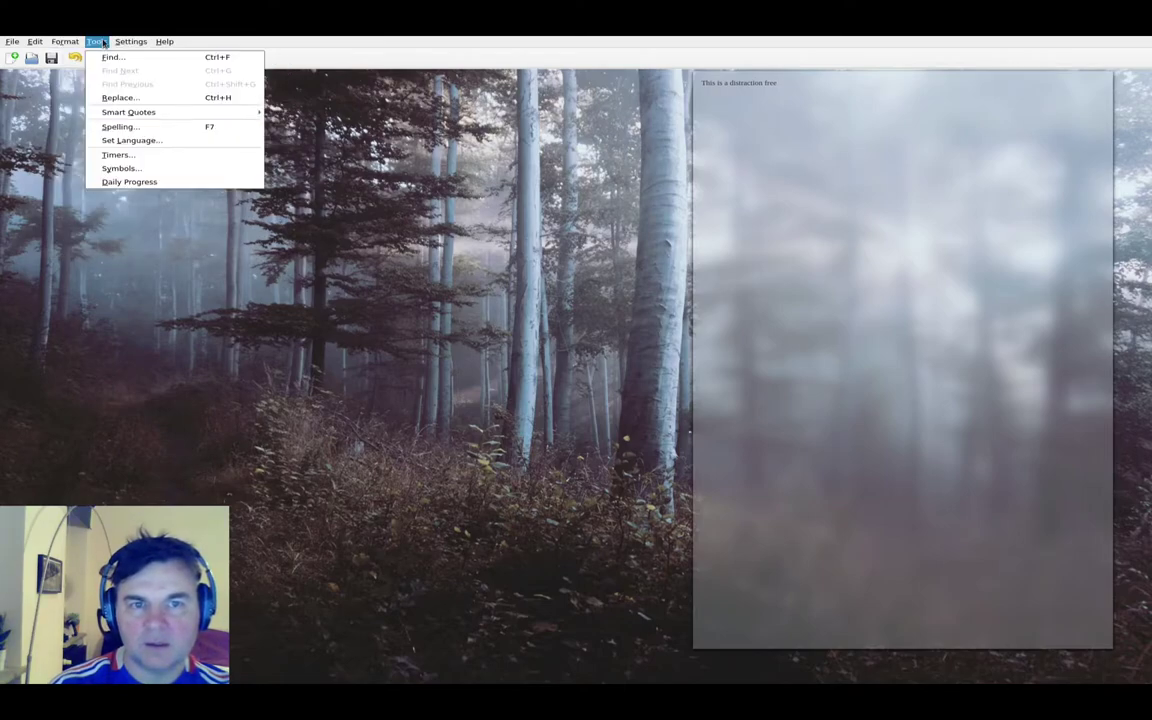
mouse_move(130, 42)
left_click(141, 155)
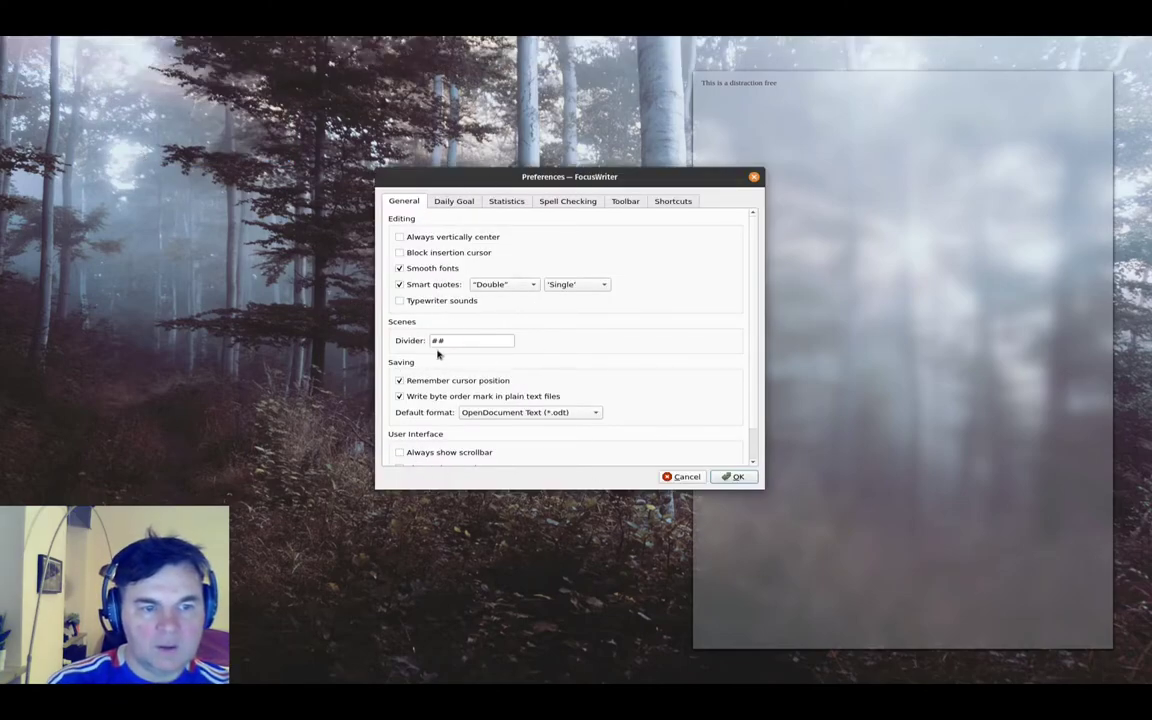
Look over the General preferences, then show the Daily Goal tab with its 30-minute goal
left_click(456, 200)
left_click(404, 200)
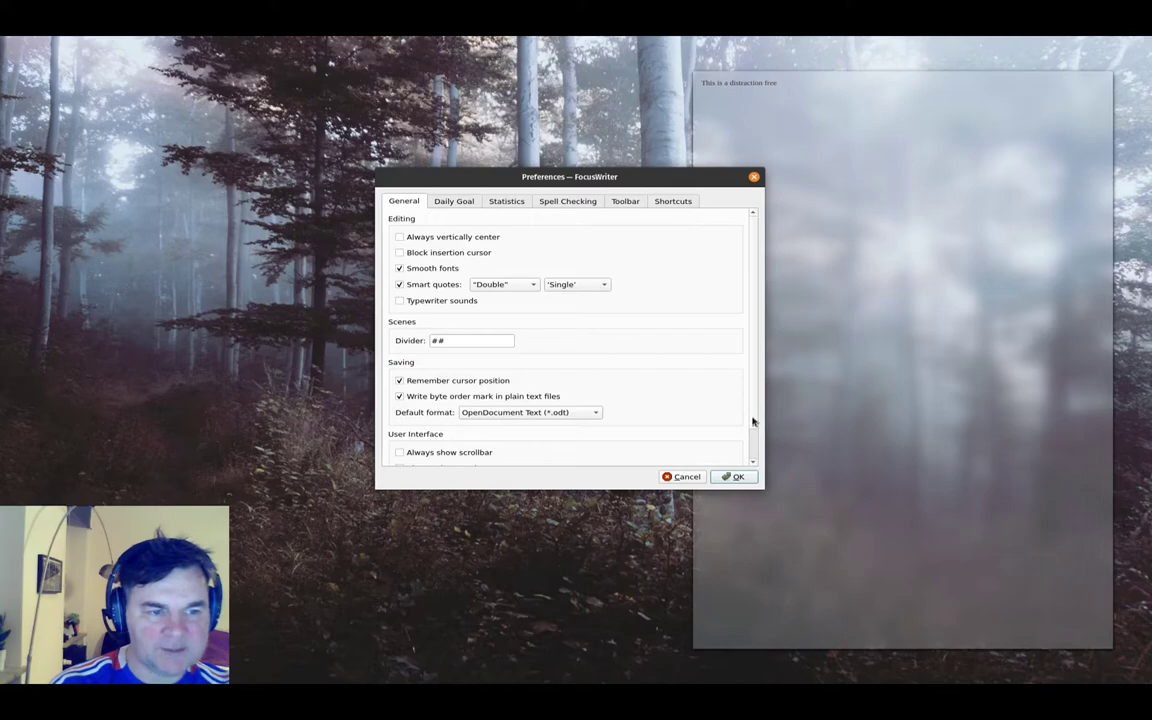
left_click_drag(753, 421, 753, 455)
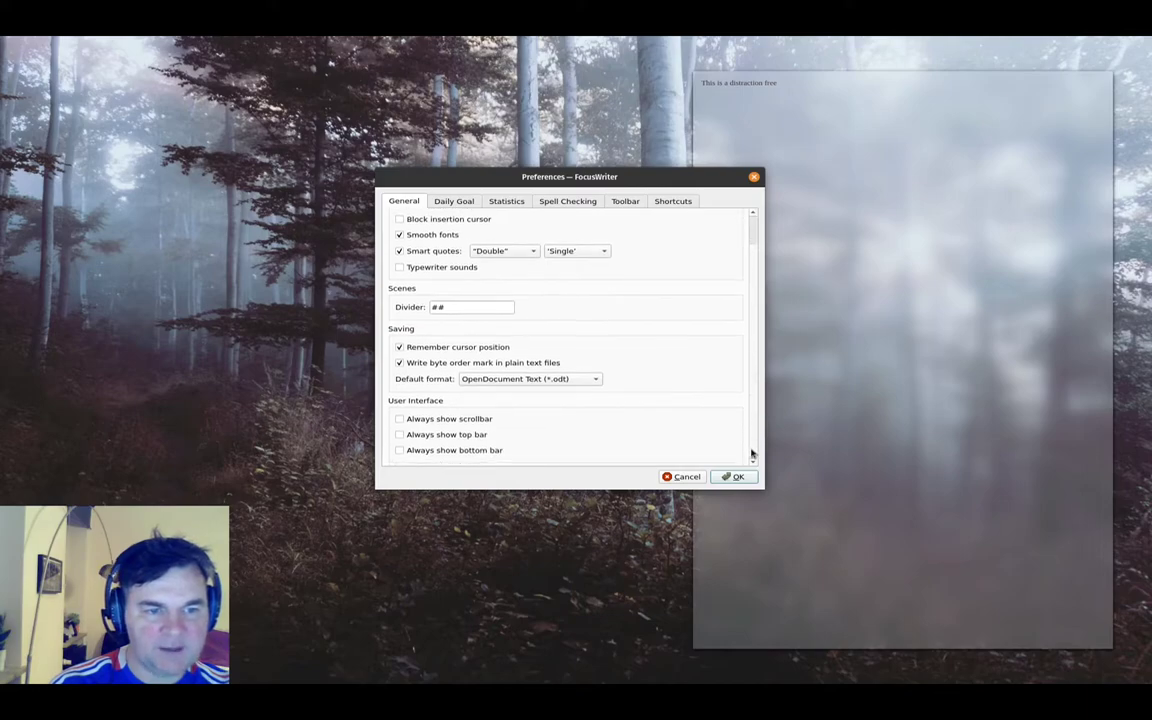
left_click(456, 203)
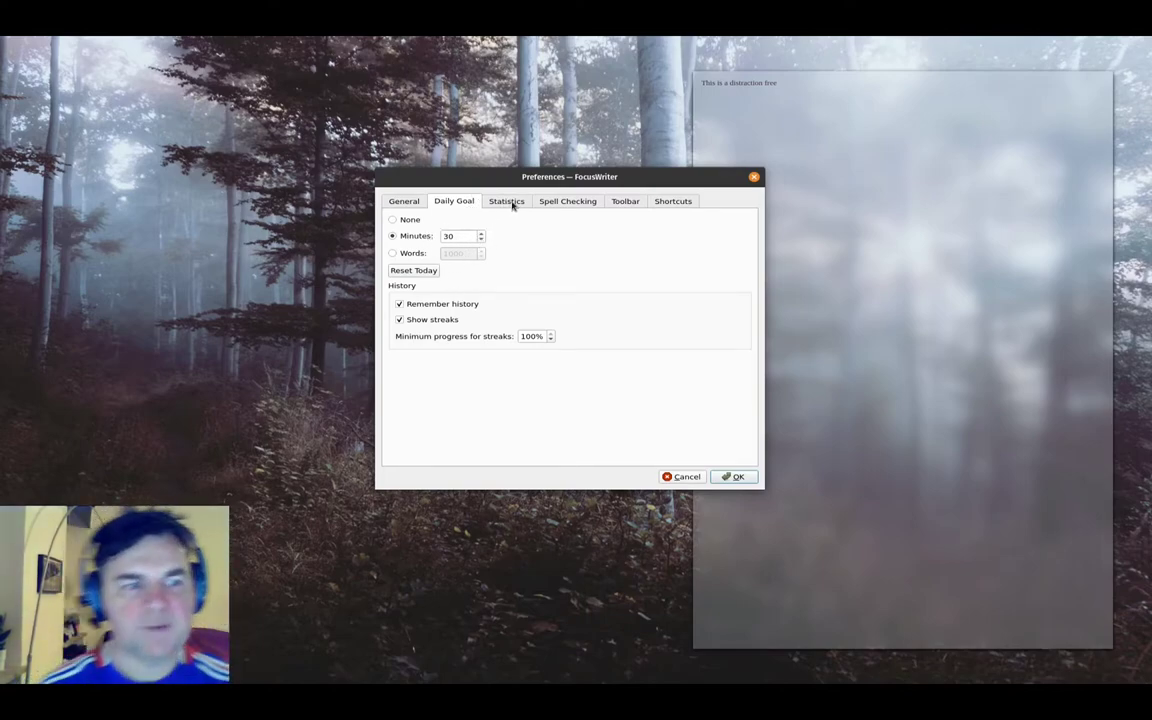
Try other spell-check languages but keep American English (United States), skipping the personal dictionary
left_click(572, 201)
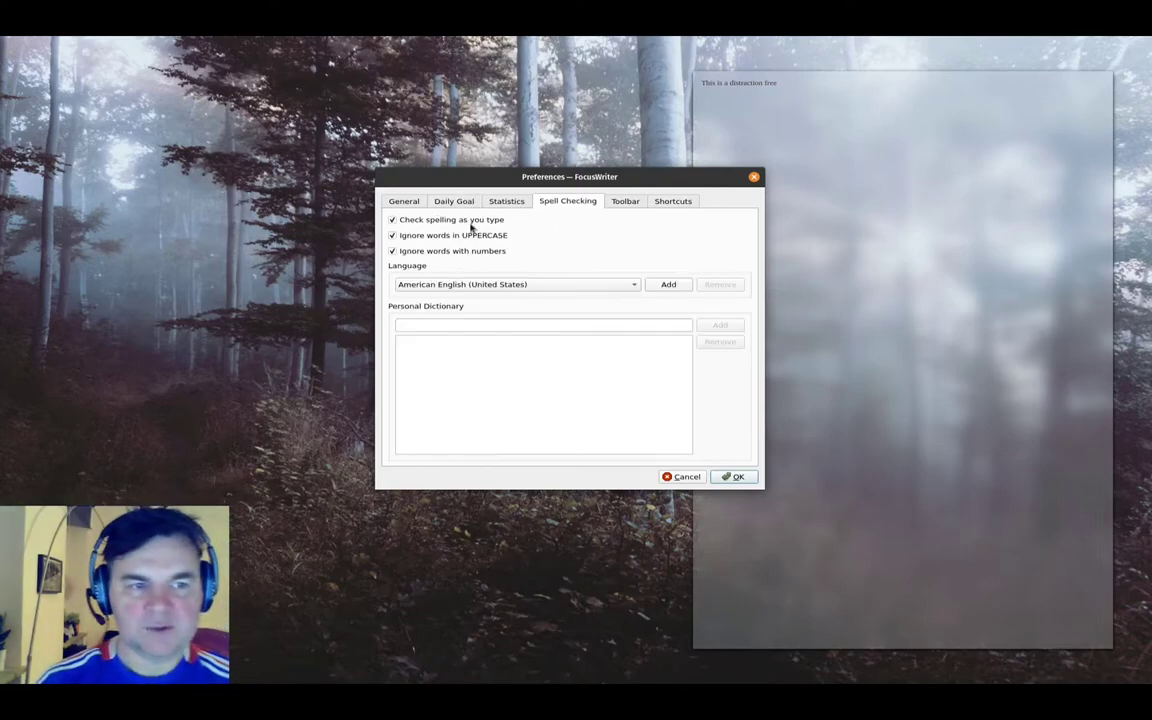
left_click(473, 287)
key("Down")
key("Down")
key("Down")
key("Down")
key("Down")
key("Down")
key("Down")
key("Down")
key("Return")
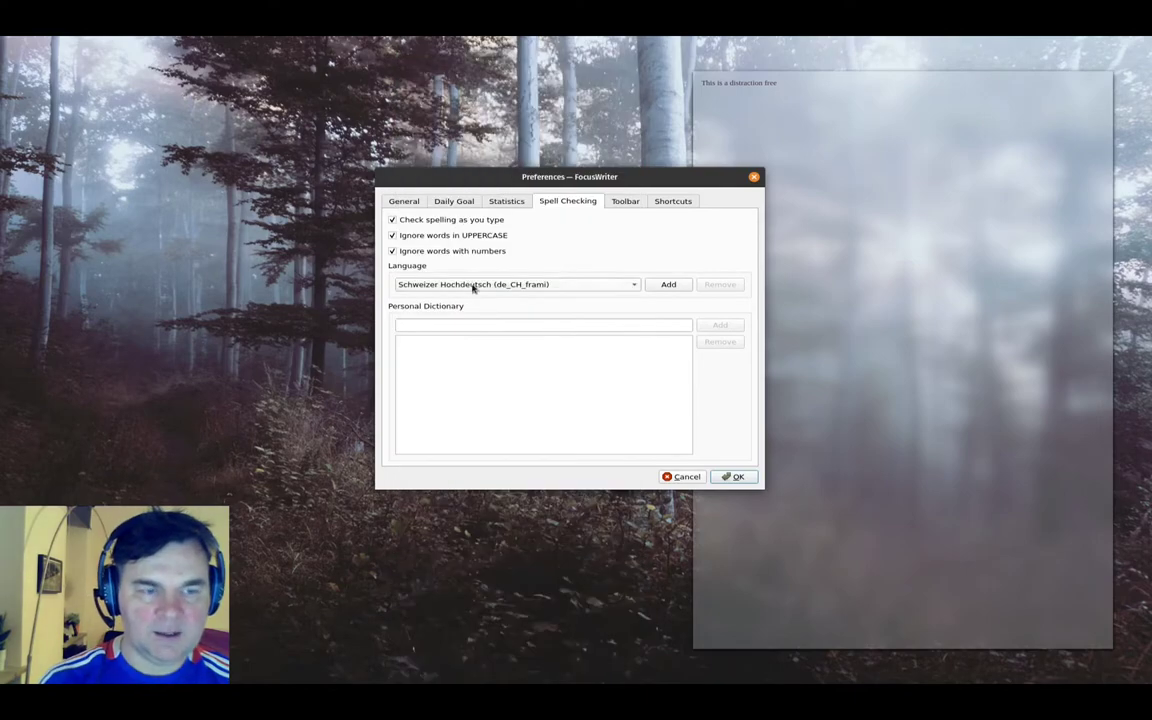
left_click(517, 287)
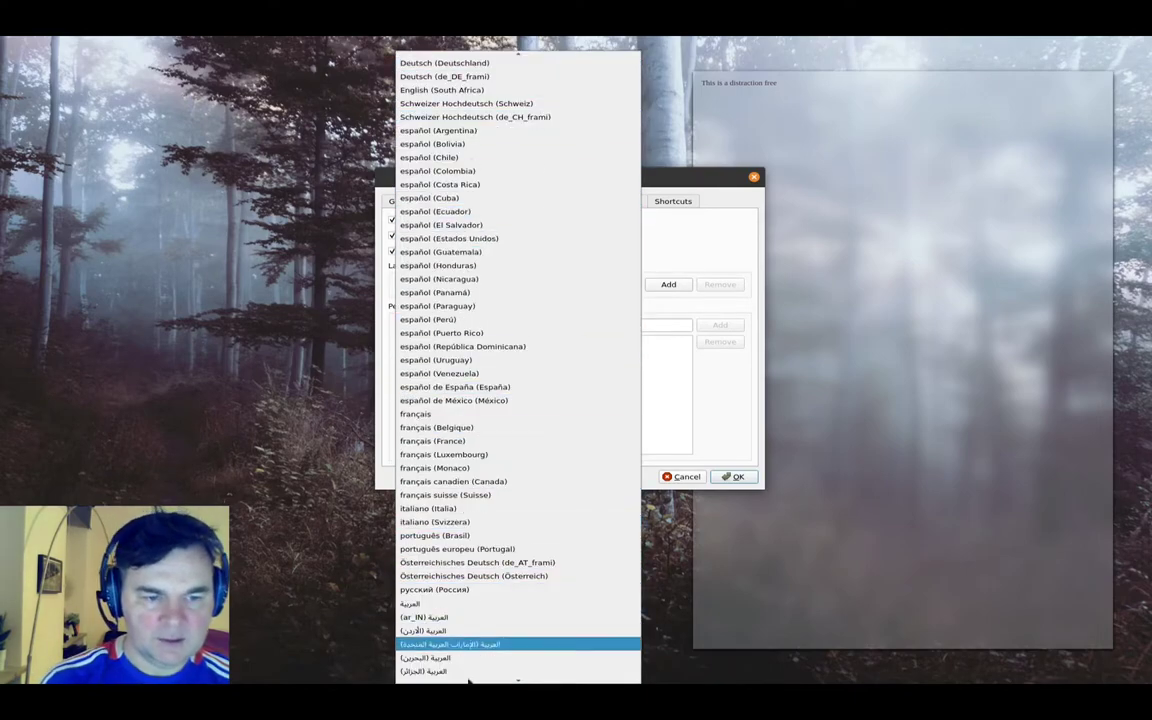
scroll(495, 240, "up", 3)
left_click(464, 57)
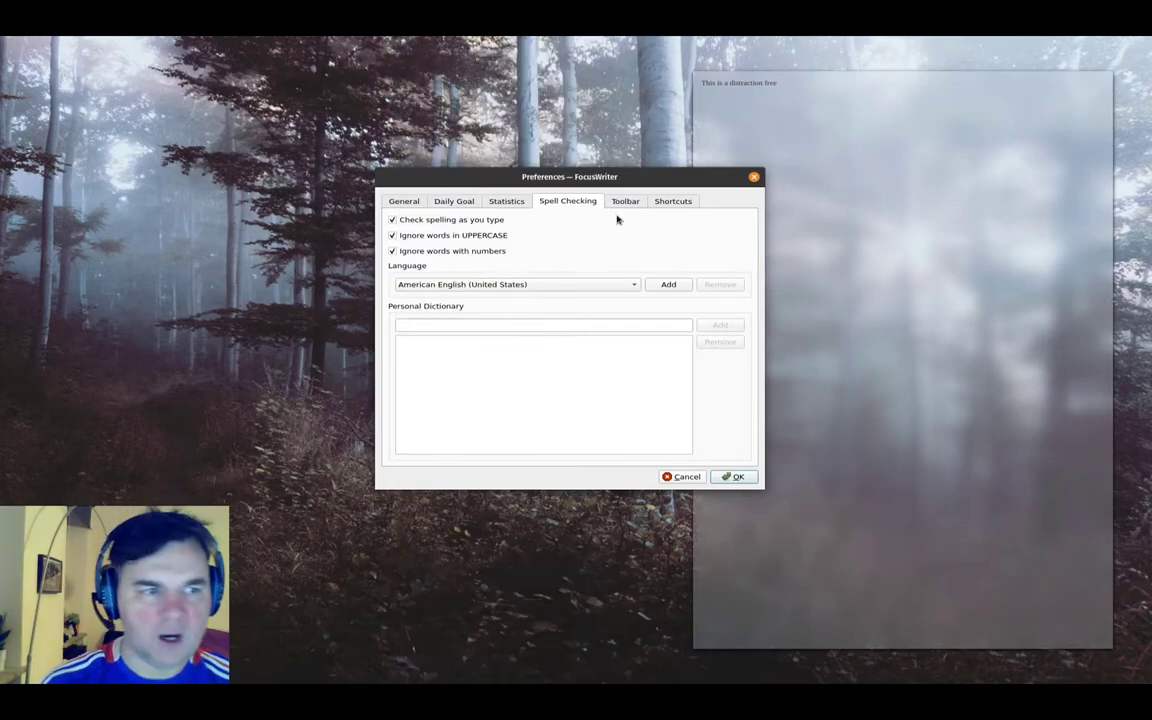
left_click(668, 284)
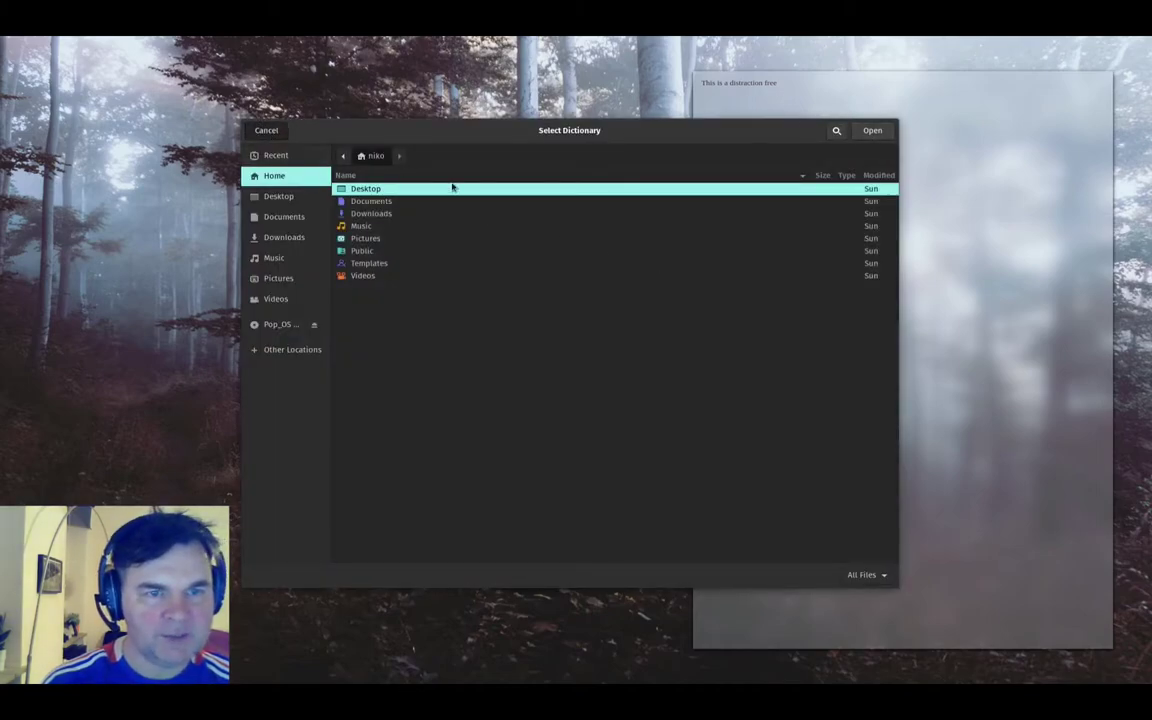
key("Escape")
Set the toolbar Text Position to Text Under Icons and apply the preferences
left_click(626, 201)
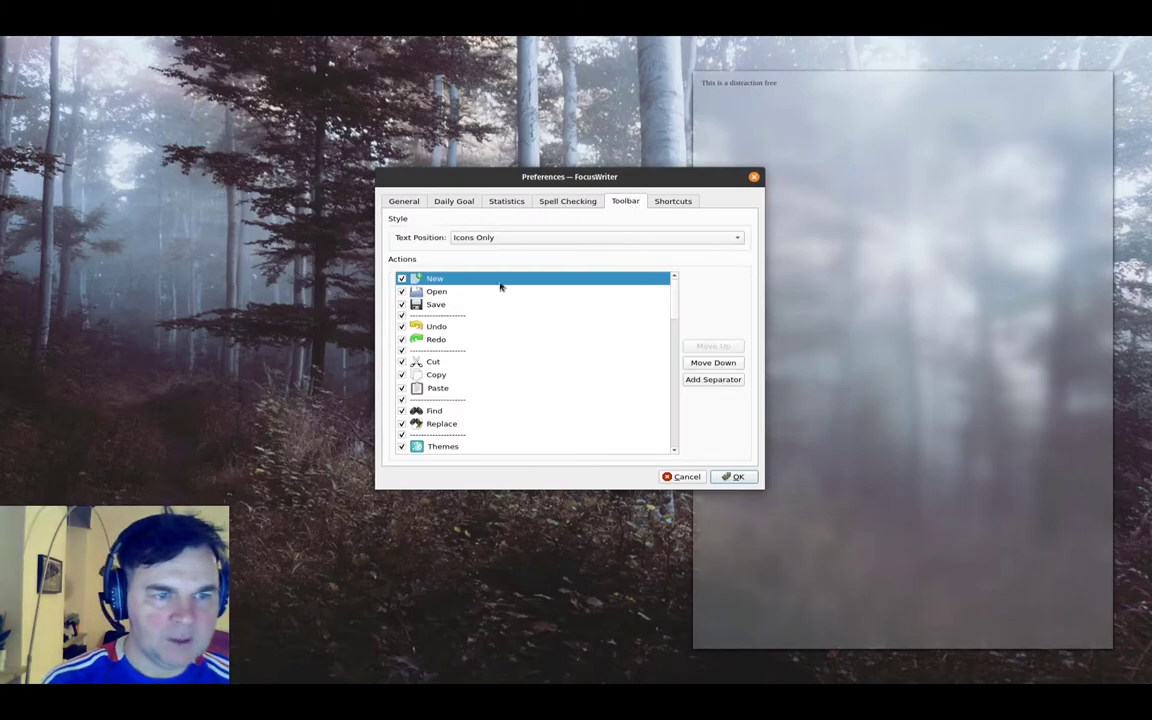
left_click(504, 237)
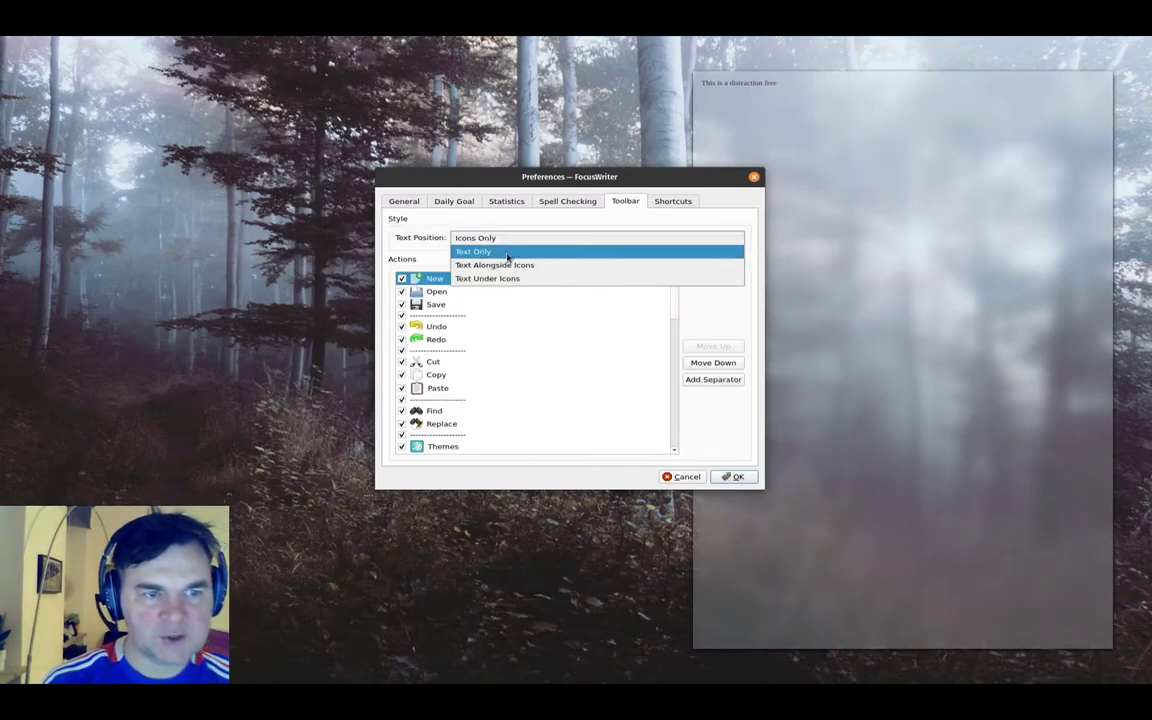
left_click(533, 279)
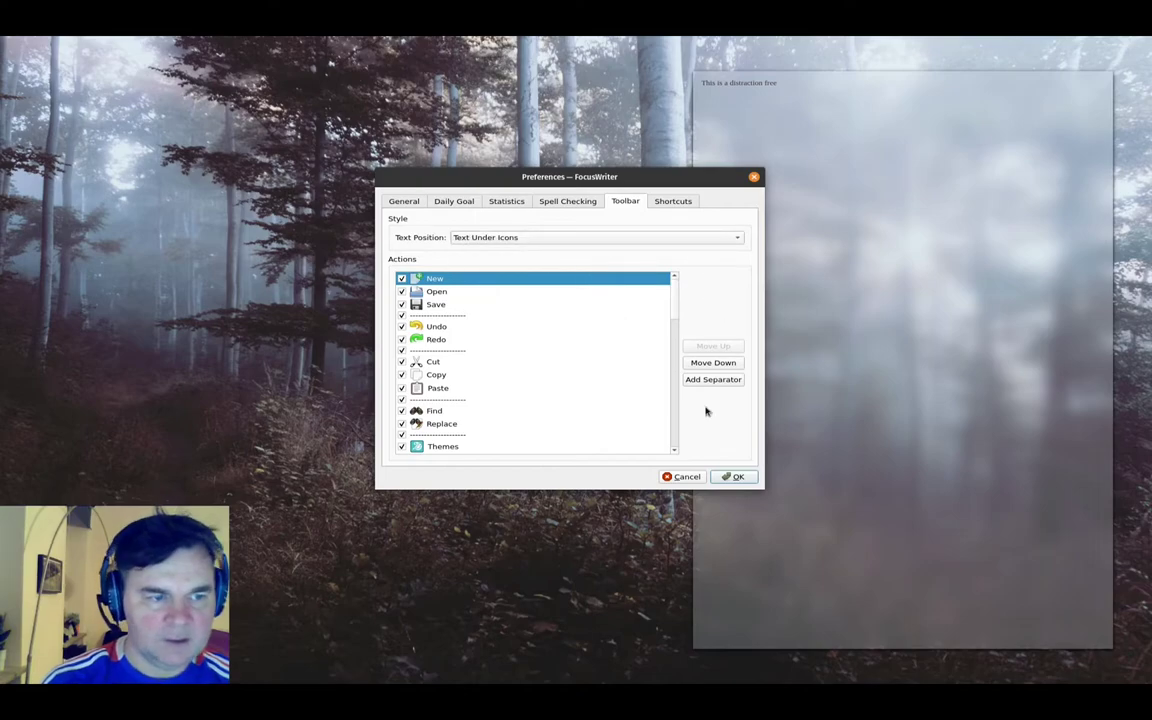
left_click(736, 477)
mouse_move(268, 40)
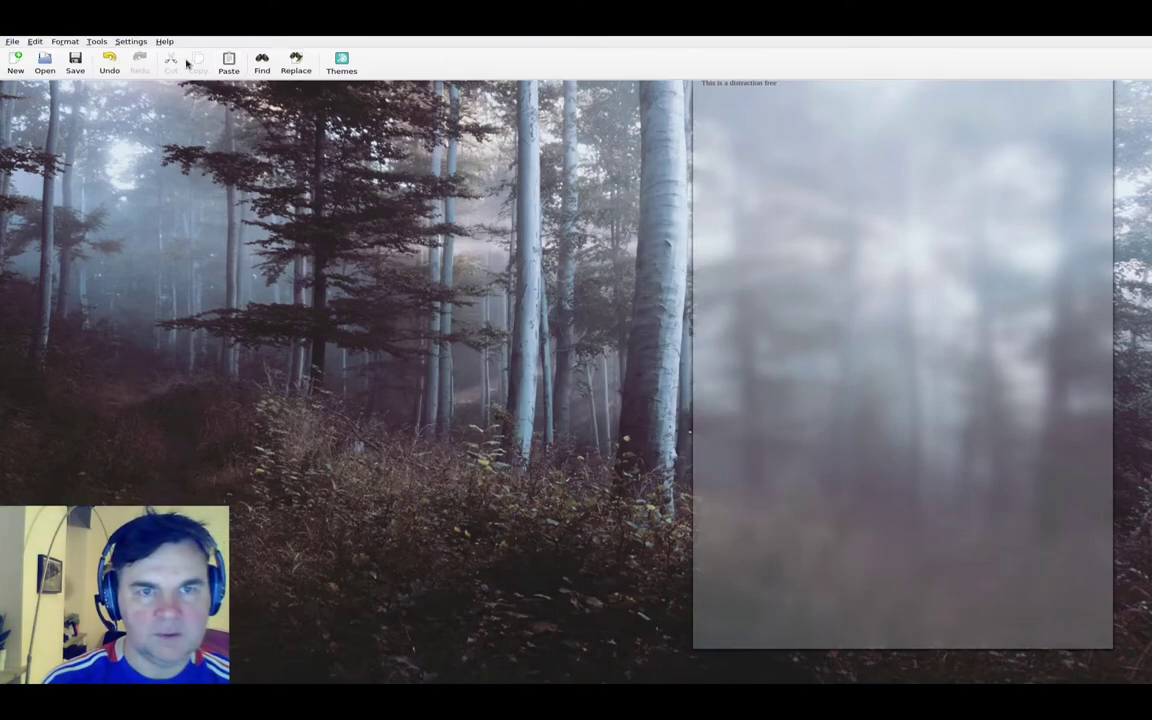
left_click(343, 63)
left_click(440, 217)
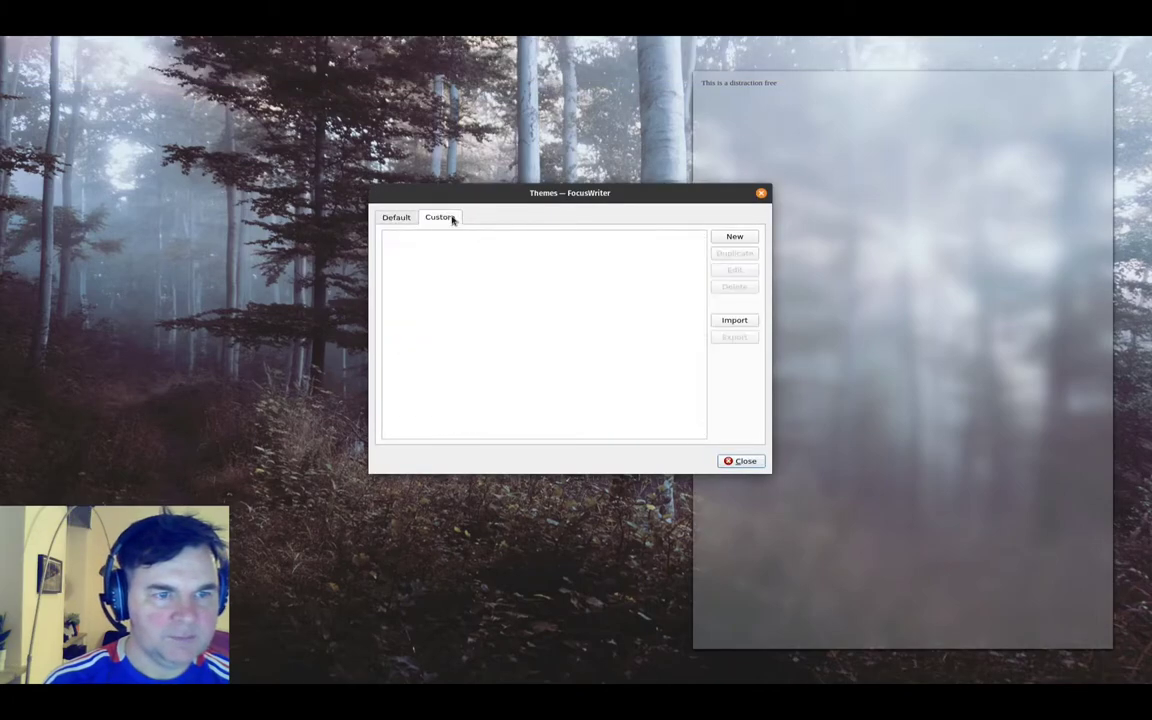
left_click(396, 217)
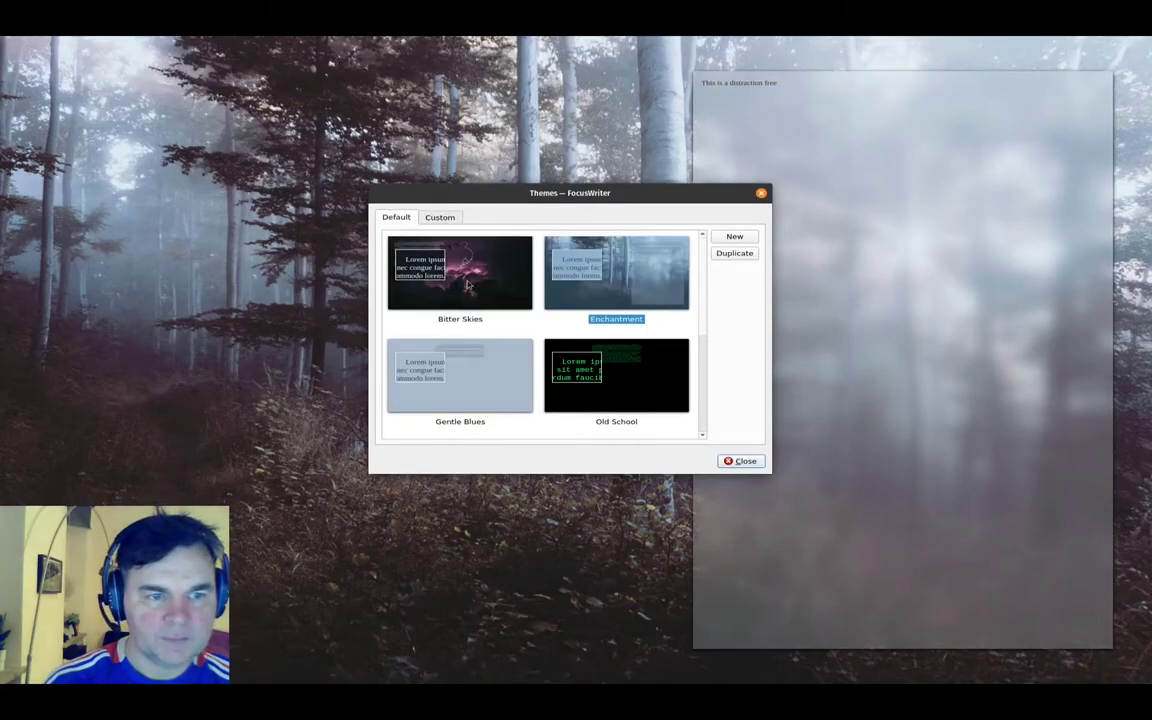
left_click(467, 285)
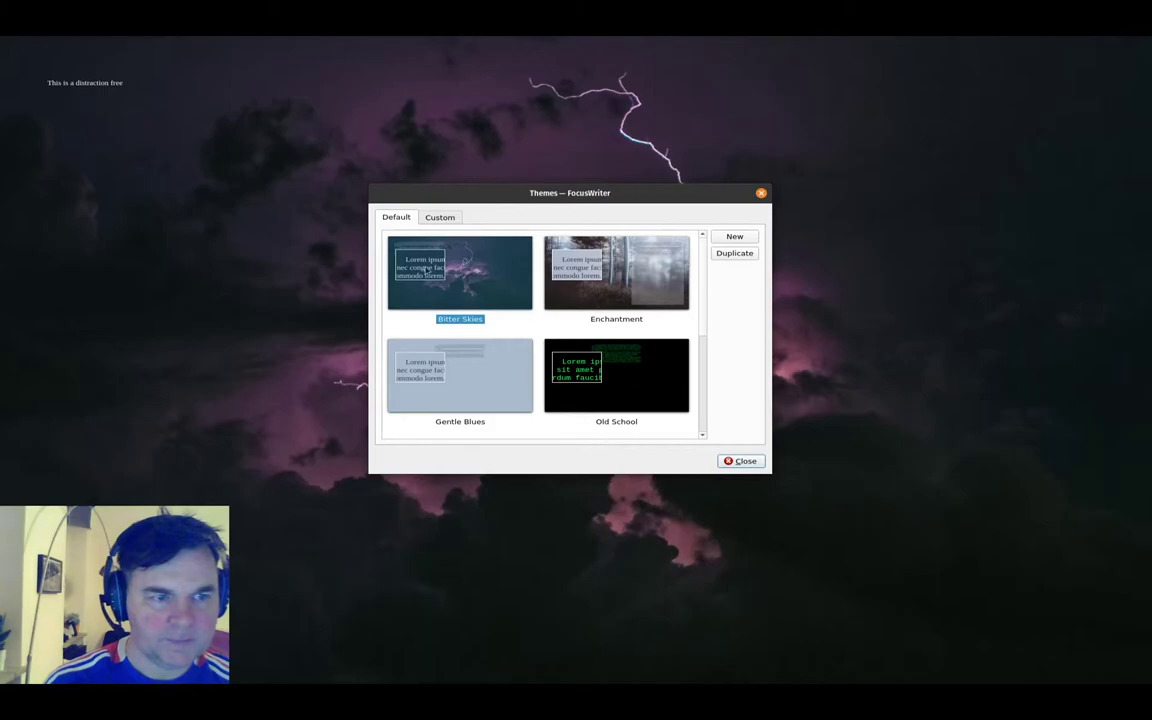
left_click(553, 240)
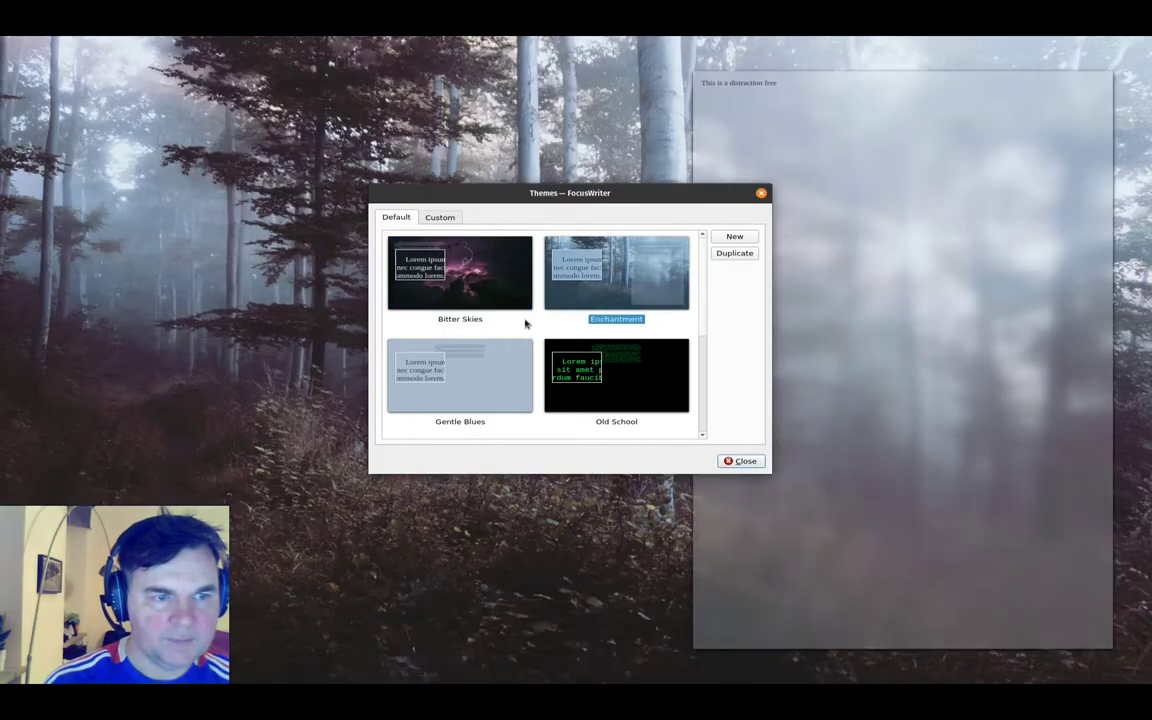
left_click(745, 237)
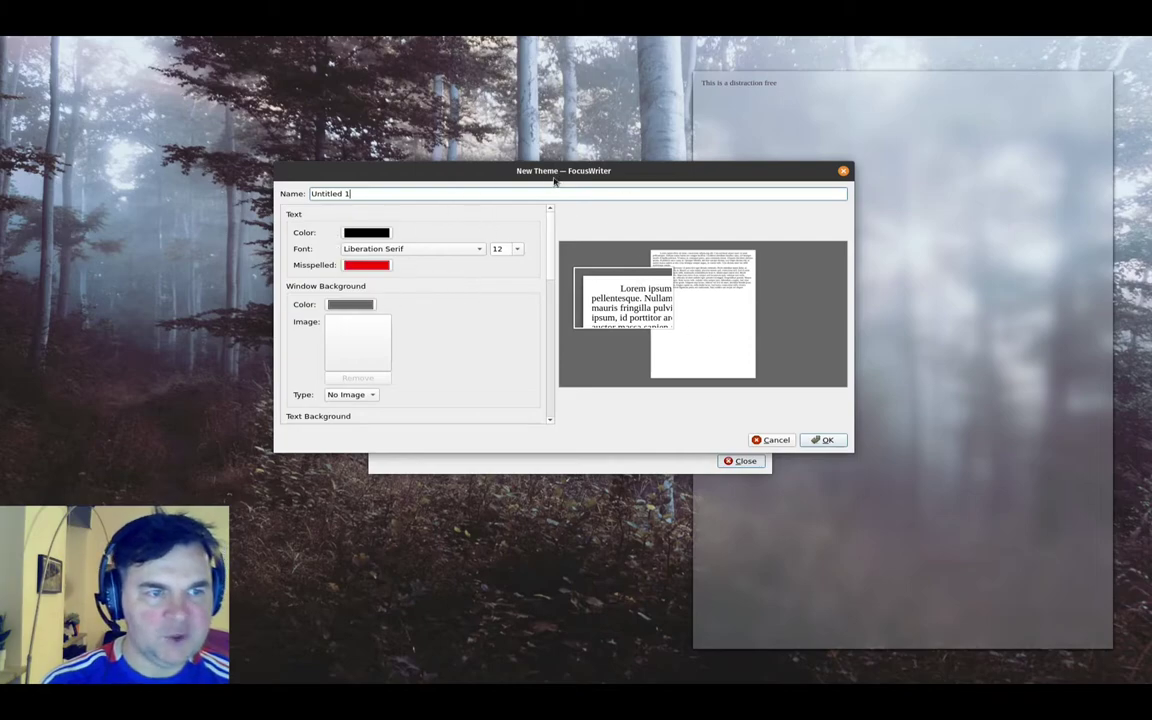
left_click(516, 249)
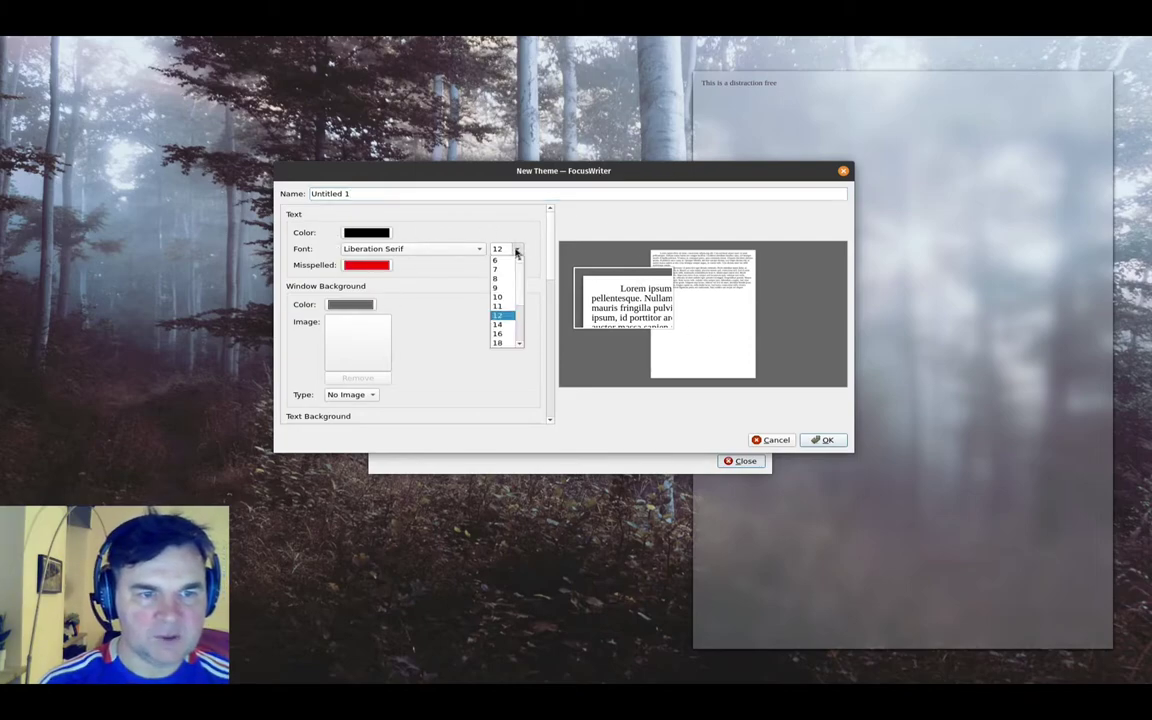
left_click(505, 343)
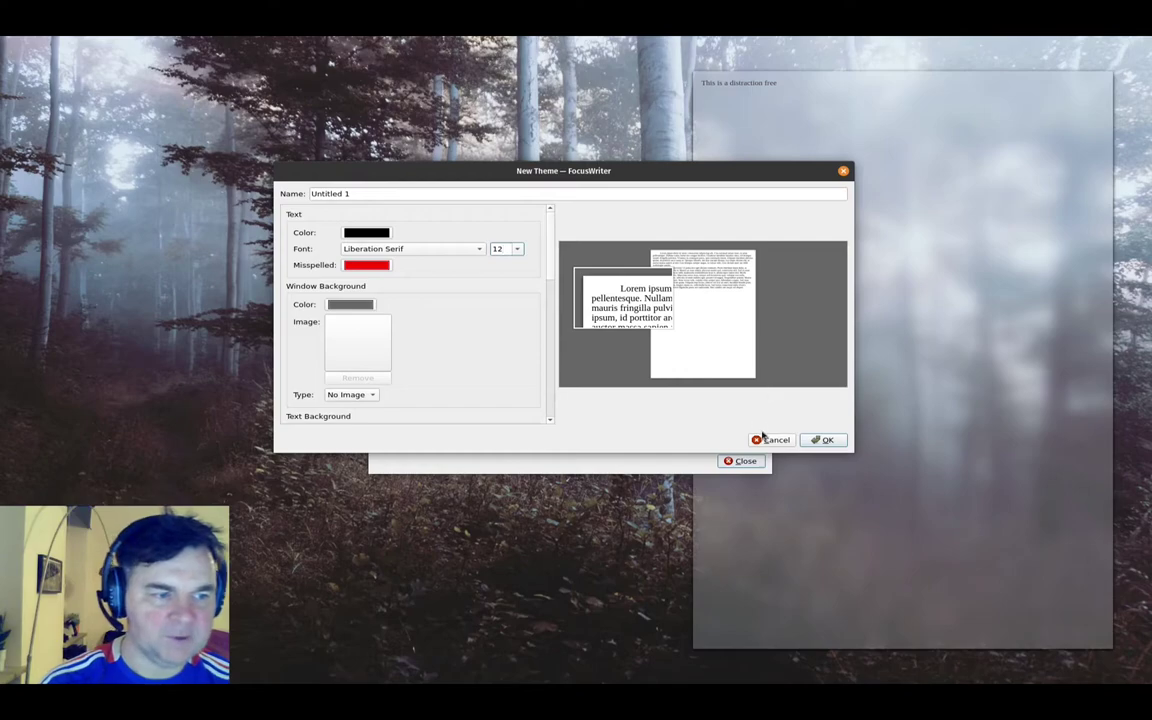
left_click(762, 440)
left_click(732, 462)
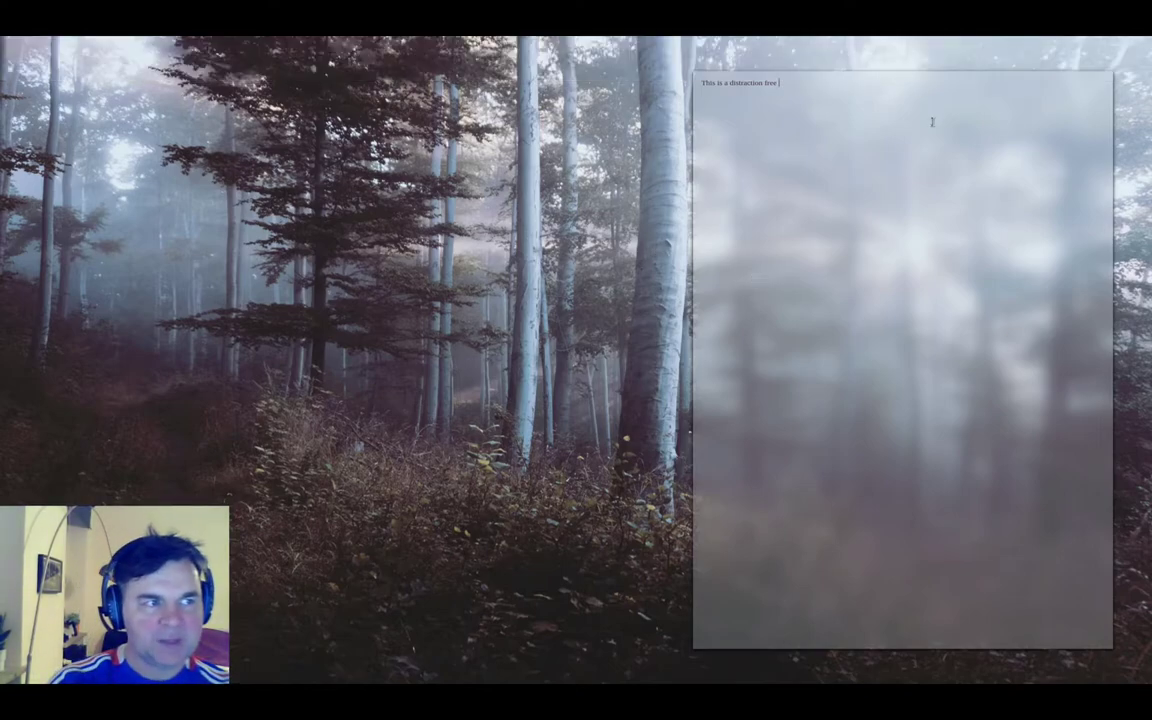
Quit FocusWriter, closing the untitled draft without saving, and open the activities overview
mouse_move(419, 46)
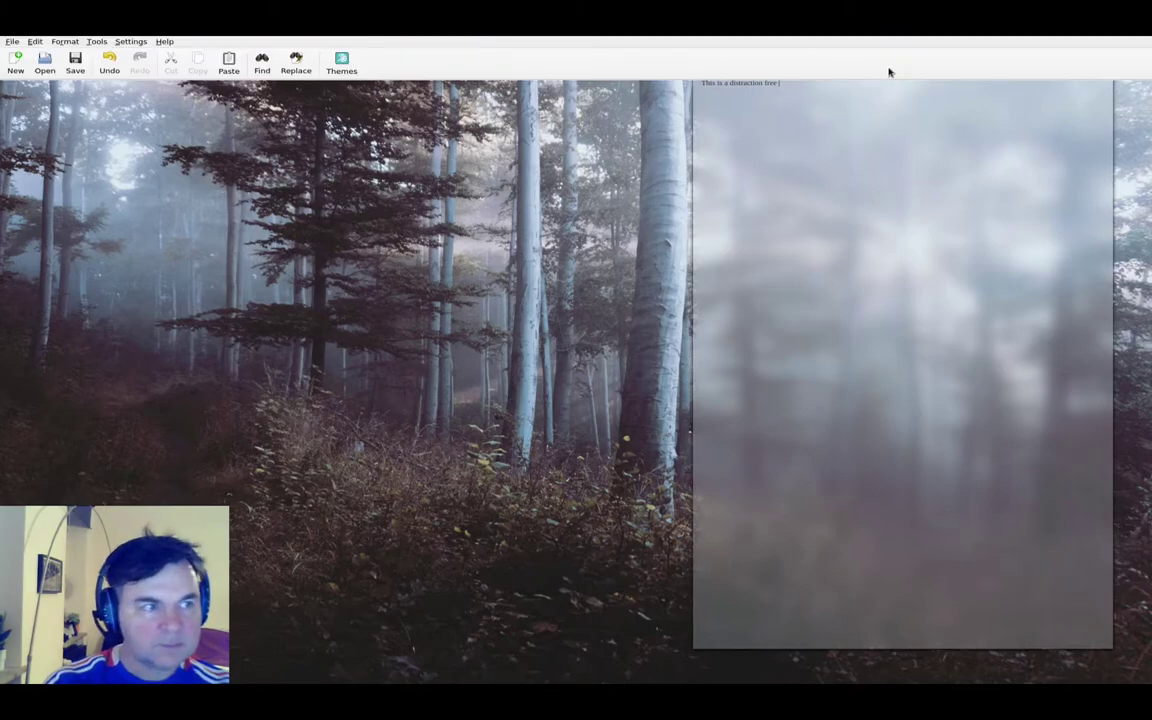
left_click(17, 43)
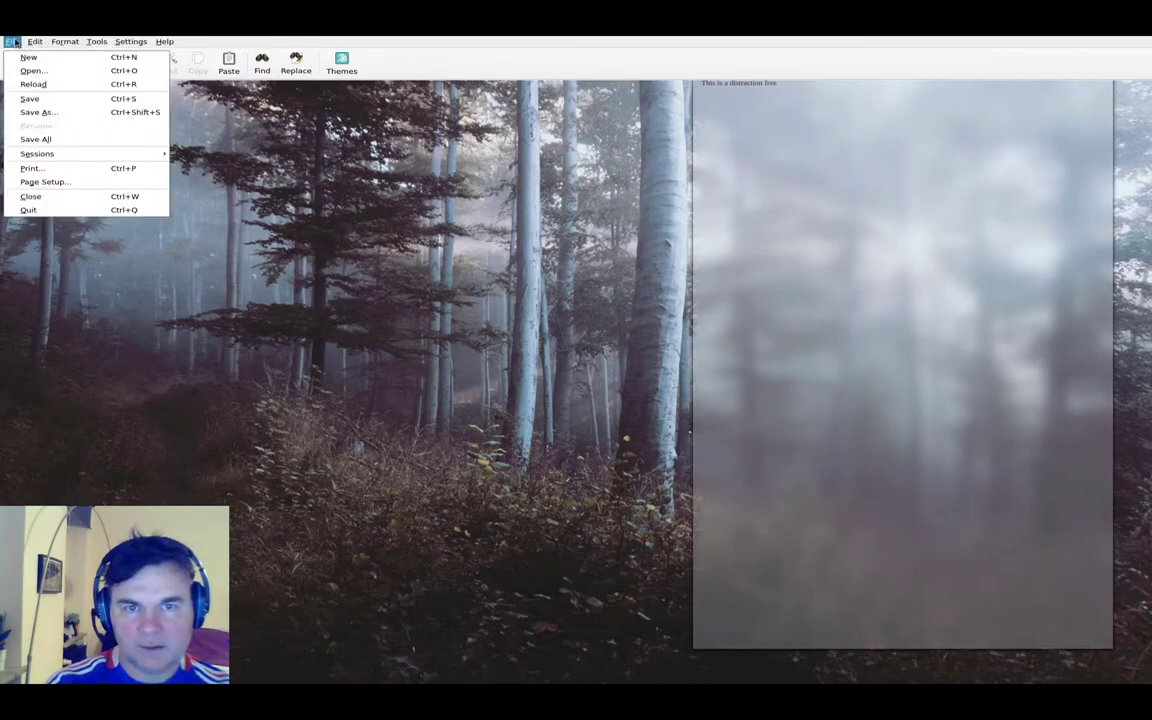
left_click(30, 206)
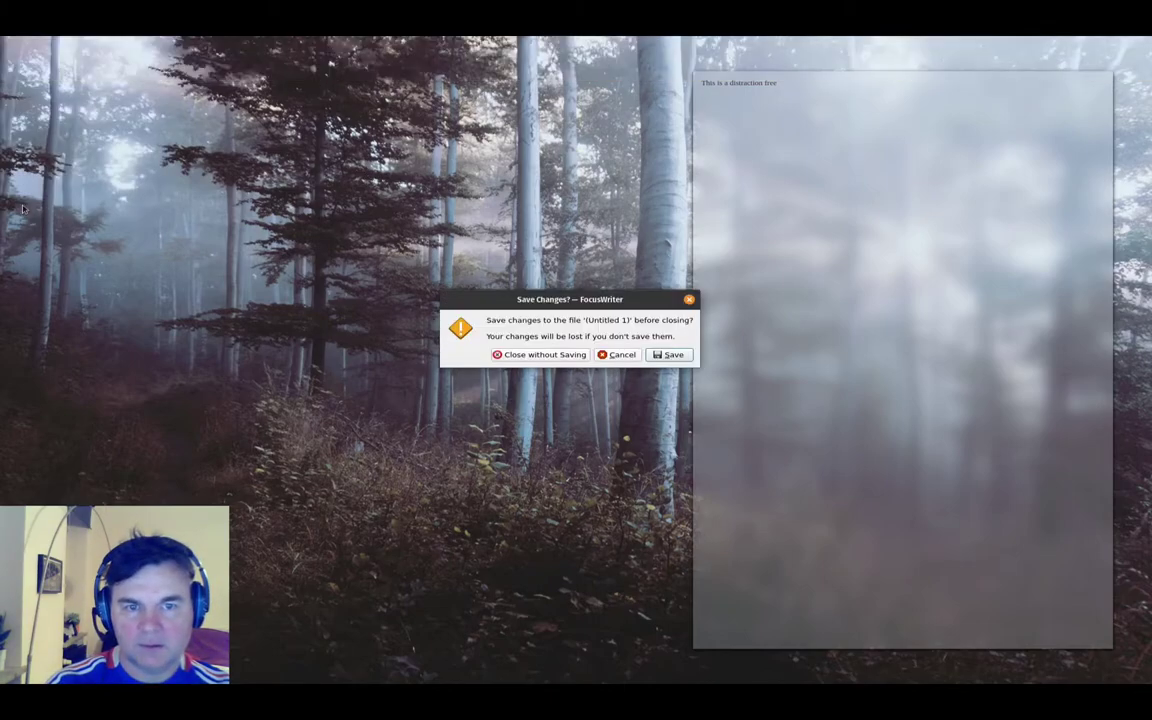
left_click(559, 354)
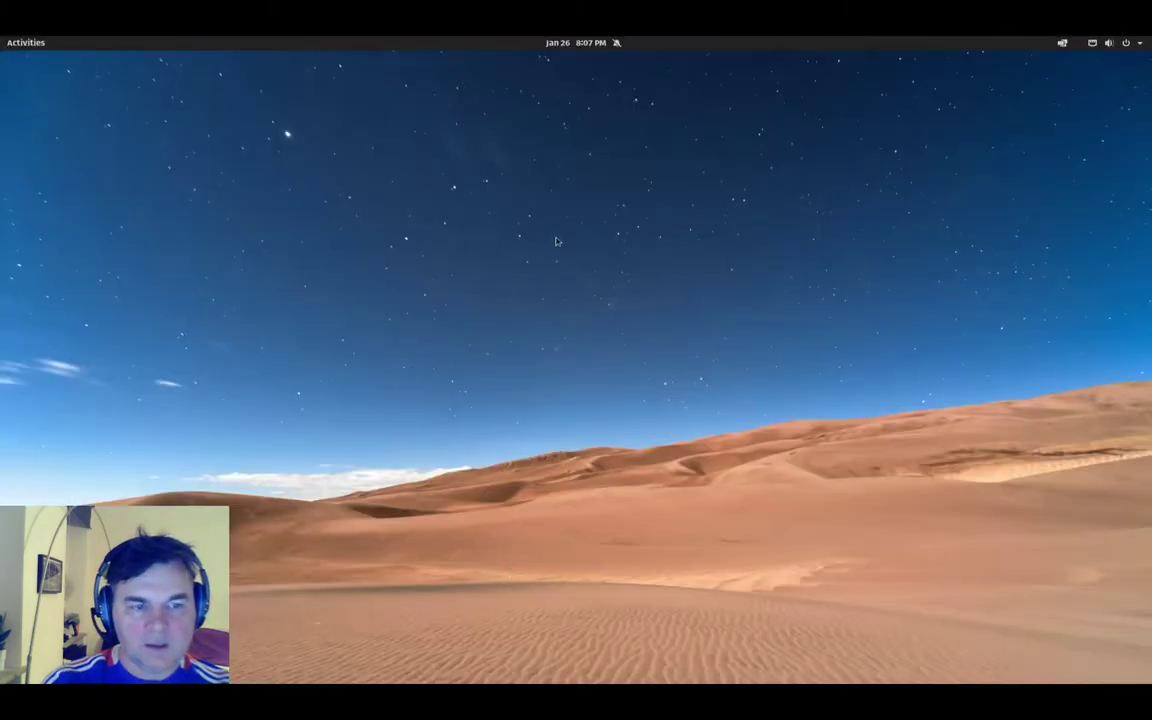
left_click(32, 46)
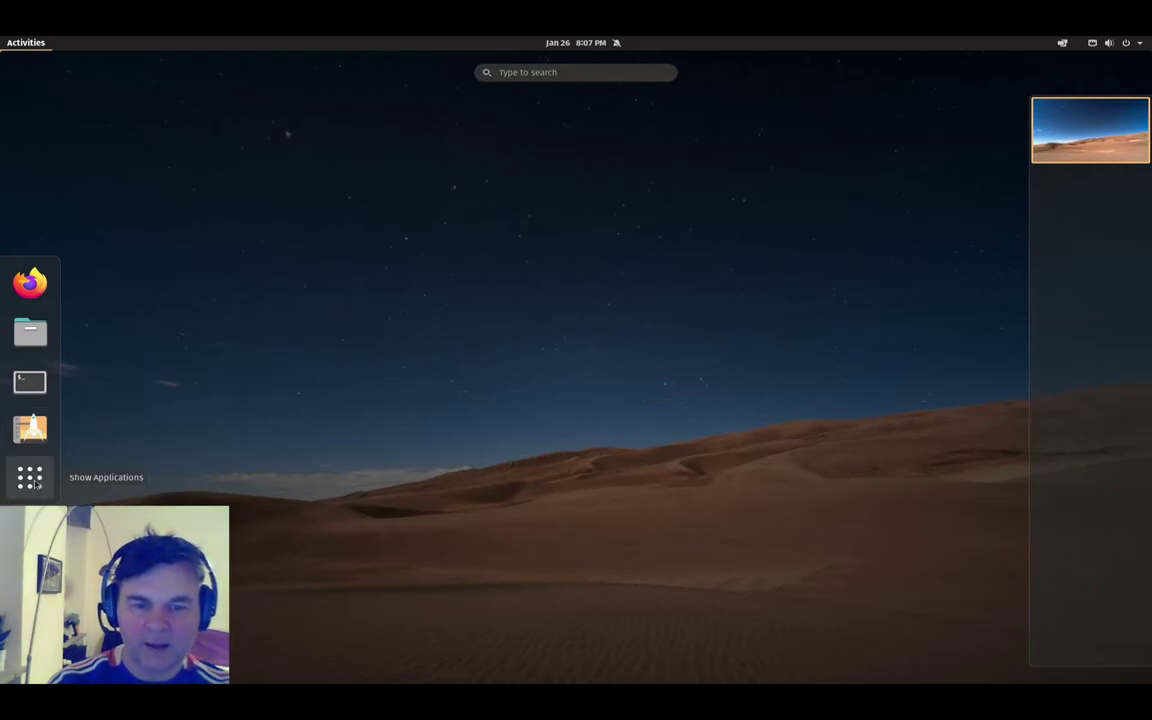
Search Pop!_Shop for 'Abiword', install the first result and authorize with the account password
left_click(30, 428)
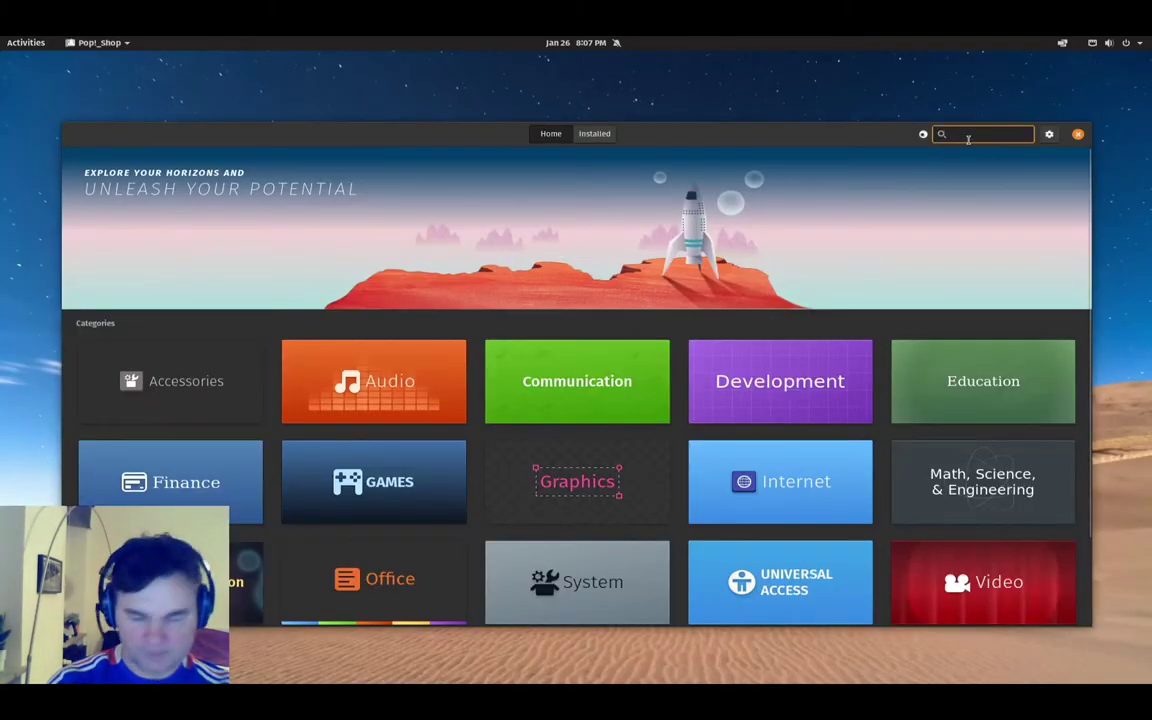
type("Abi")
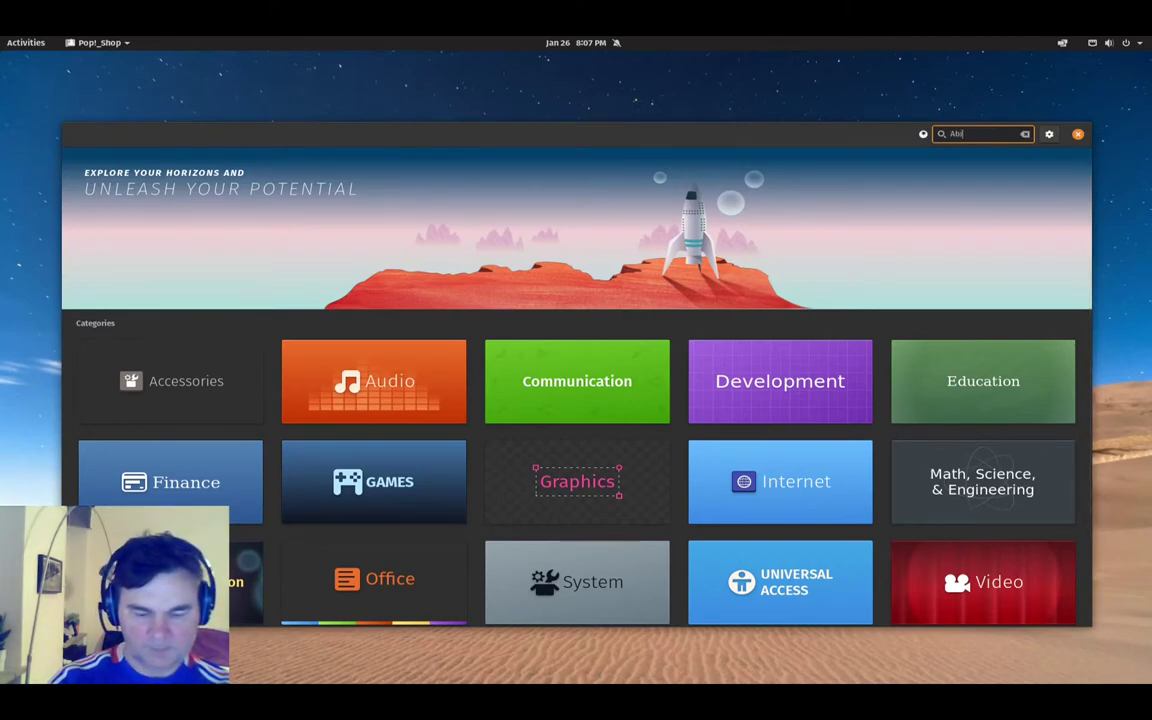
type("word")
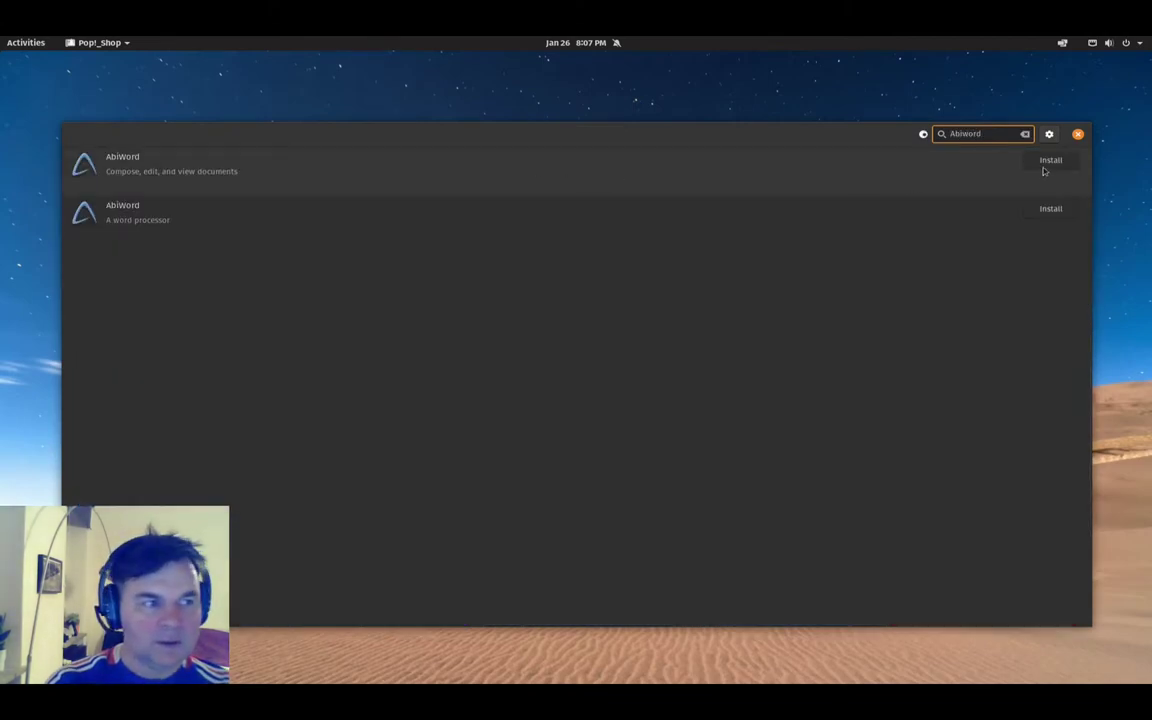
left_click(1045, 166)
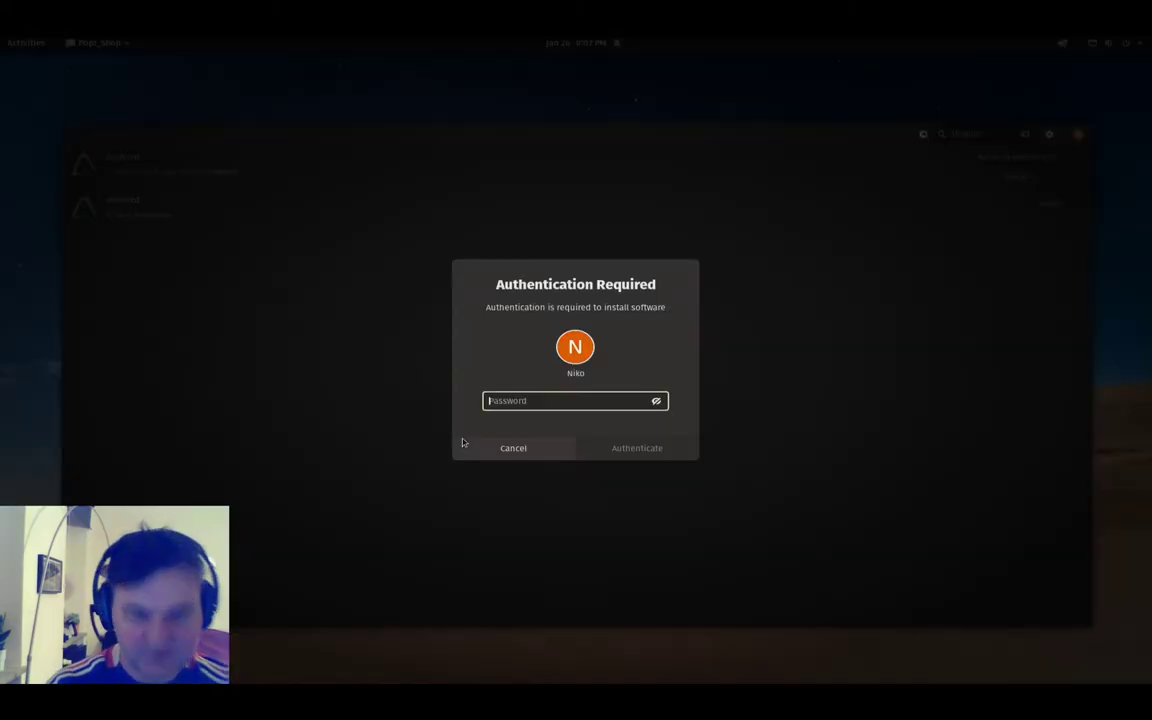
type("••••••••")
key("Return")
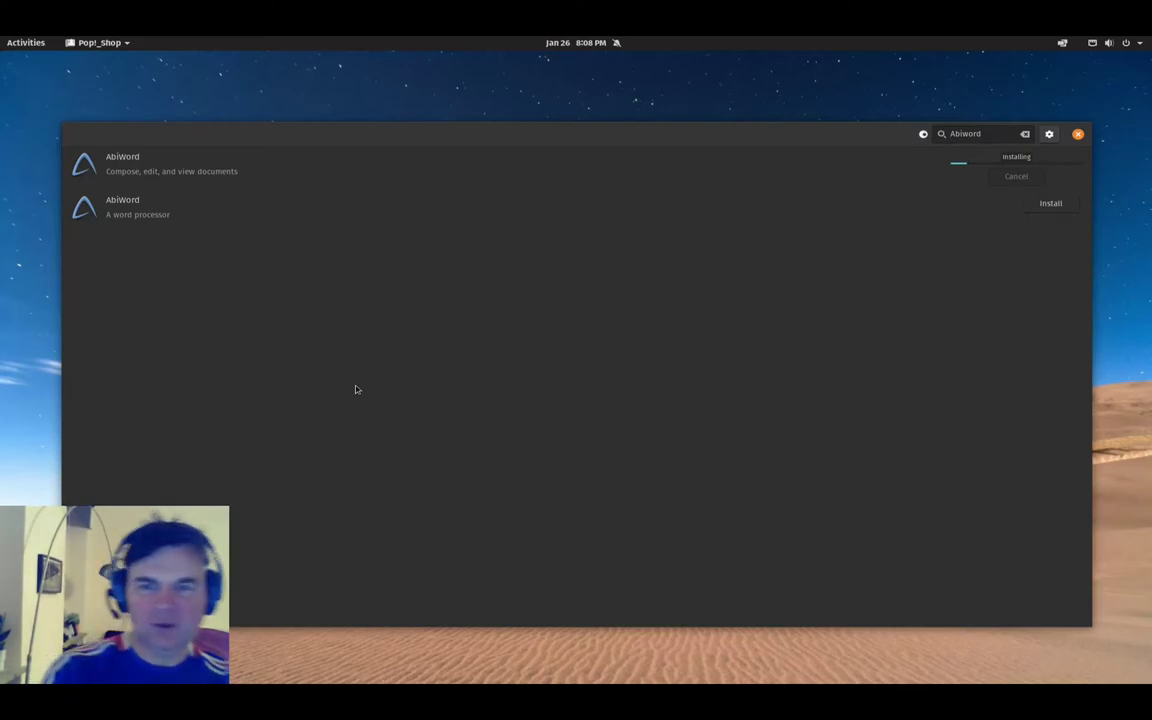
left_click(22, 43)
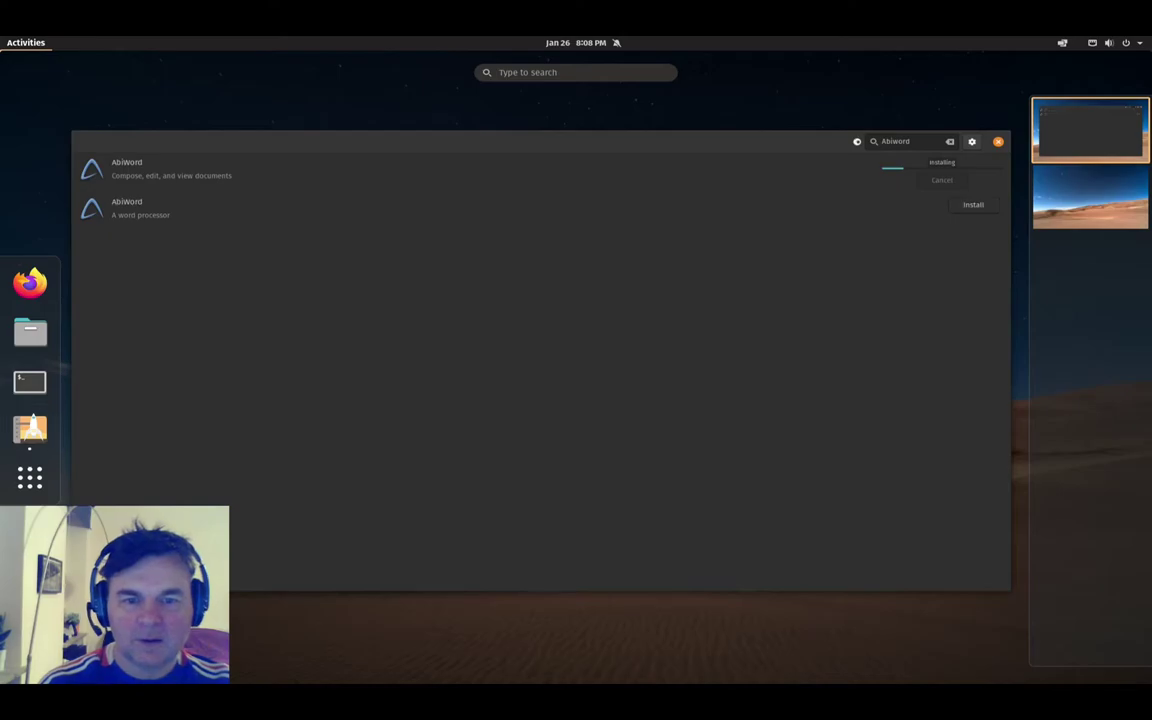
Show the applications grid, open the Office folder of LibreOffice apps, then close it
left_click(30, 477)
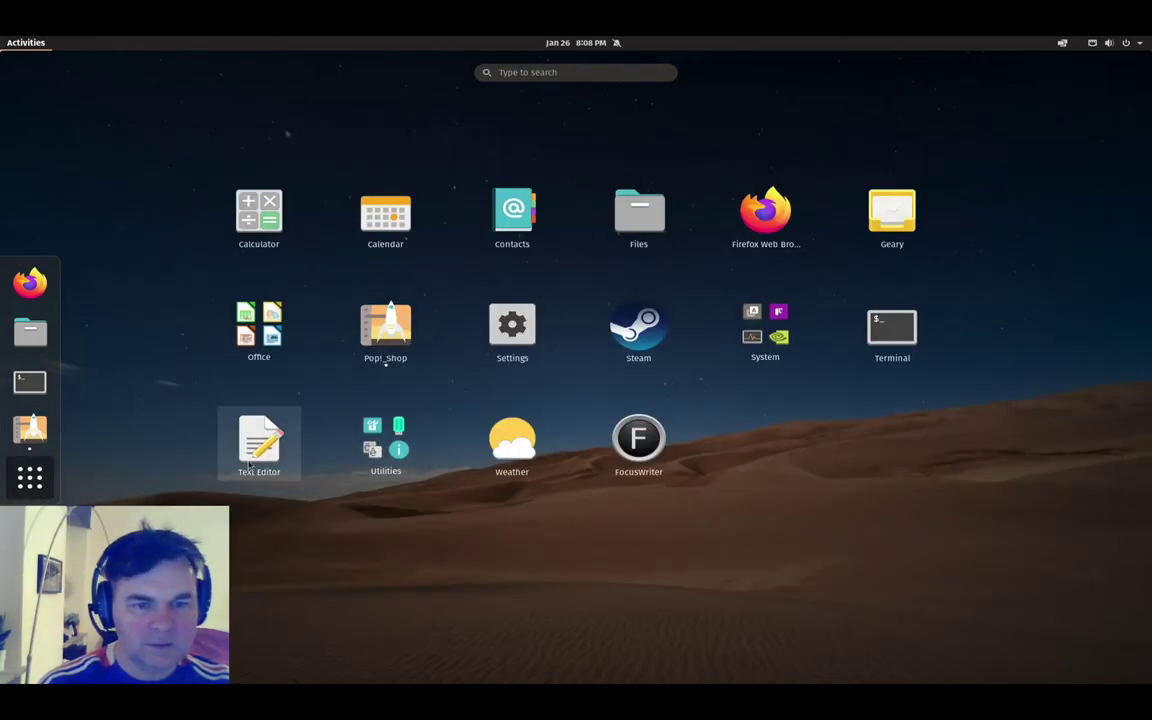
left_click(268, 334)
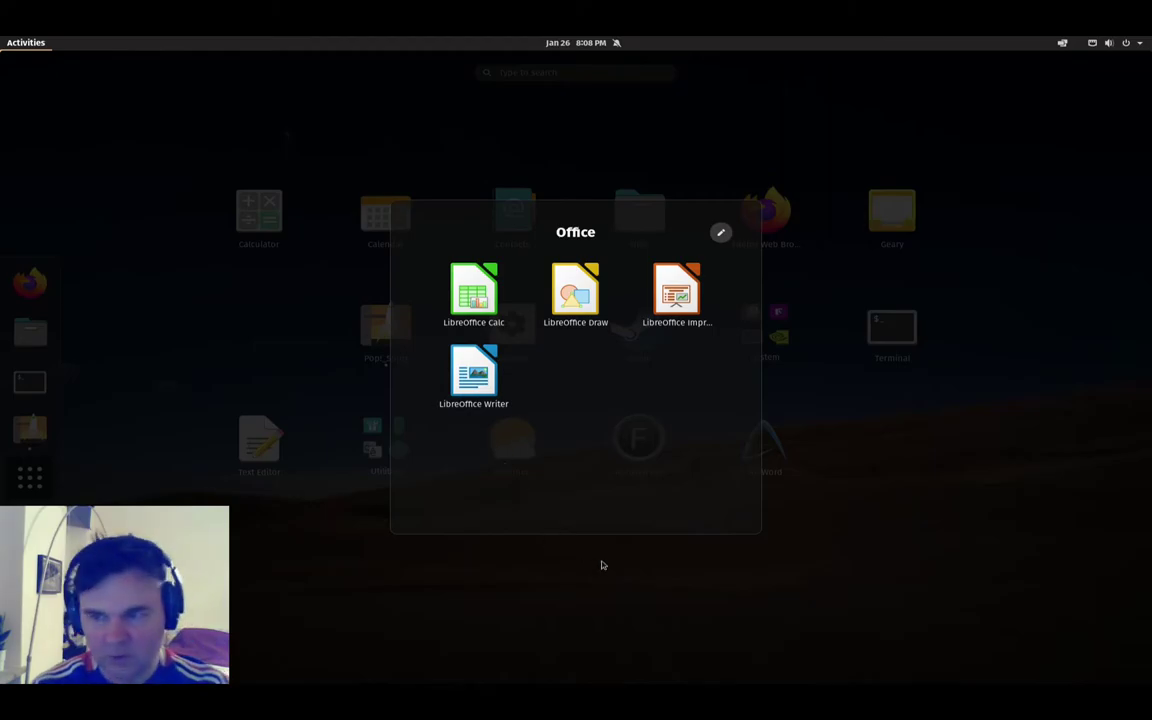
left_click(871, 469)
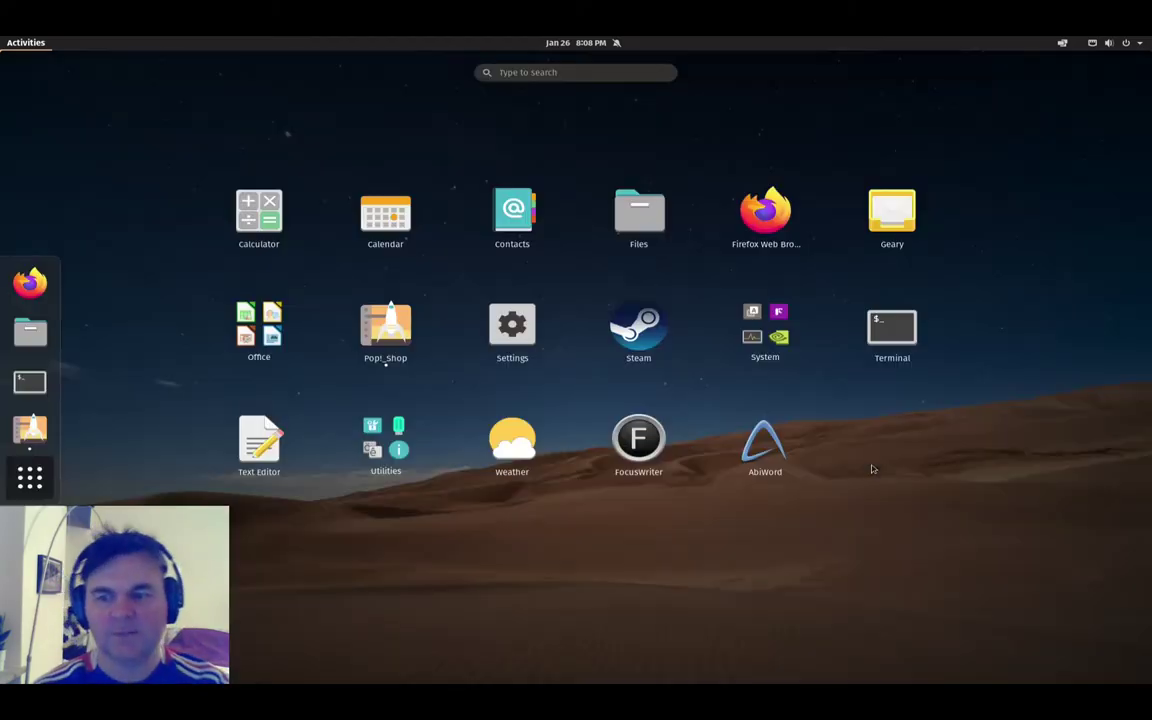
Launch AbiWord, close Pop!_Shop and maximize the AbiWord window
left_click(766, 443)
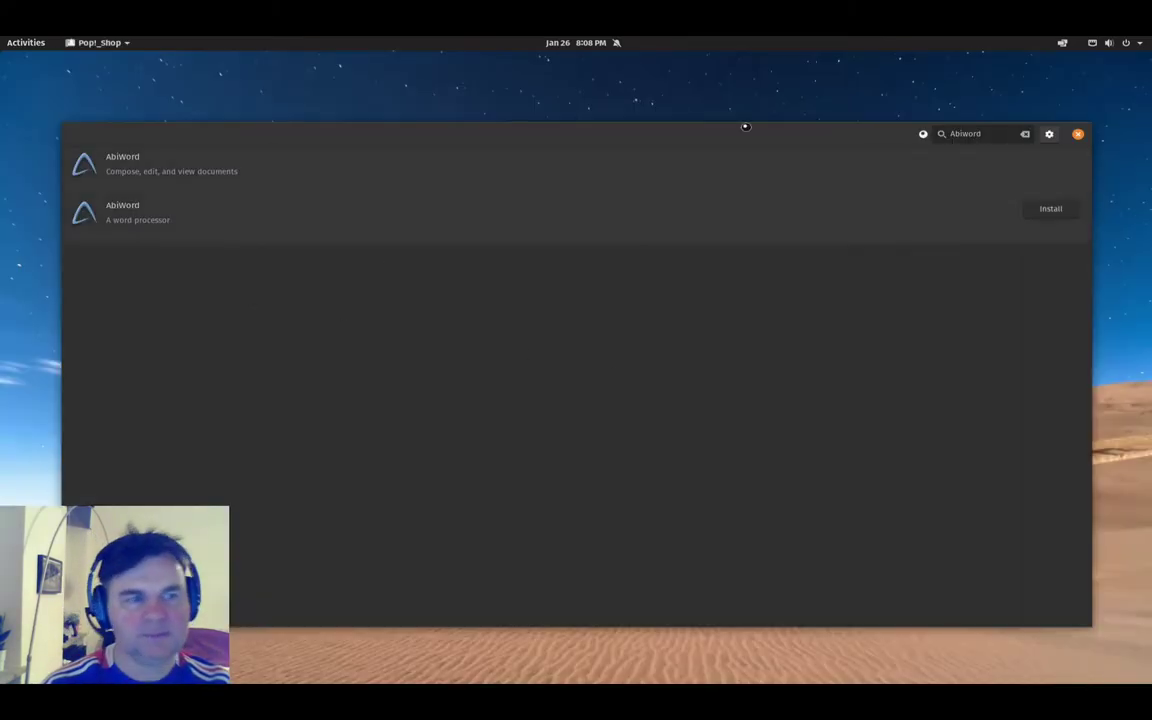
left_click(1079, 133)
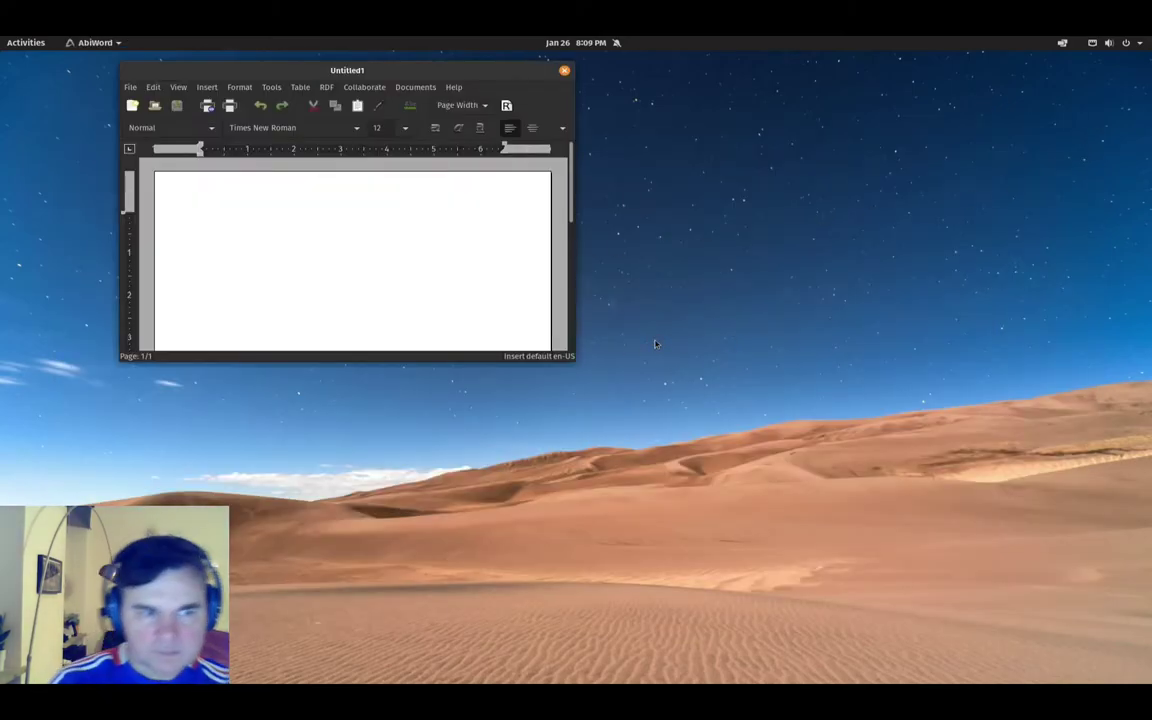
double_click(521, 72)
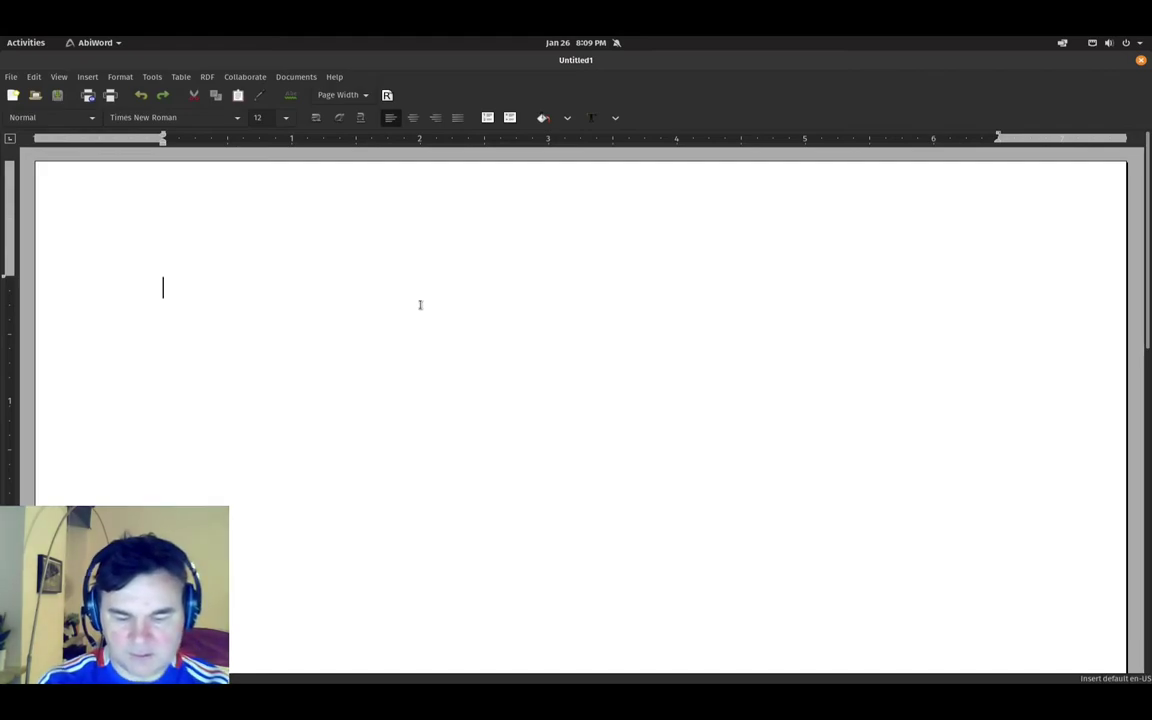
Type 'Almost the same' in the document and browse AbiWord's menu bar
type("Almos")
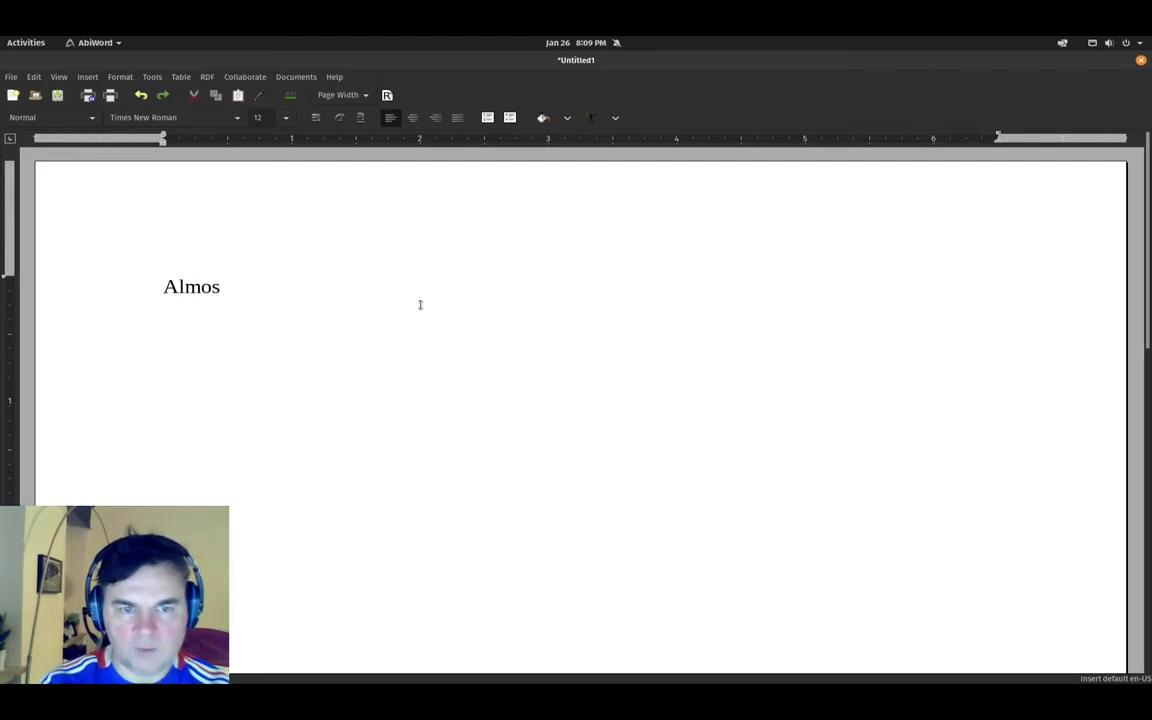
type("t the same")
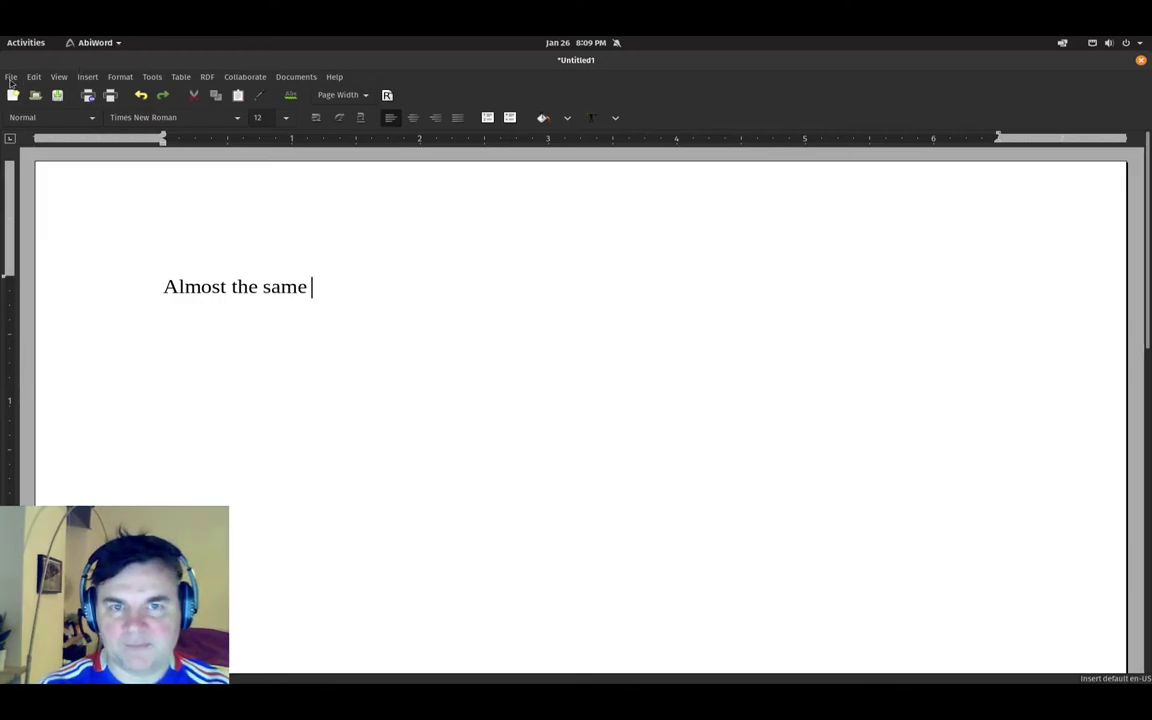
left_click(11, 77)
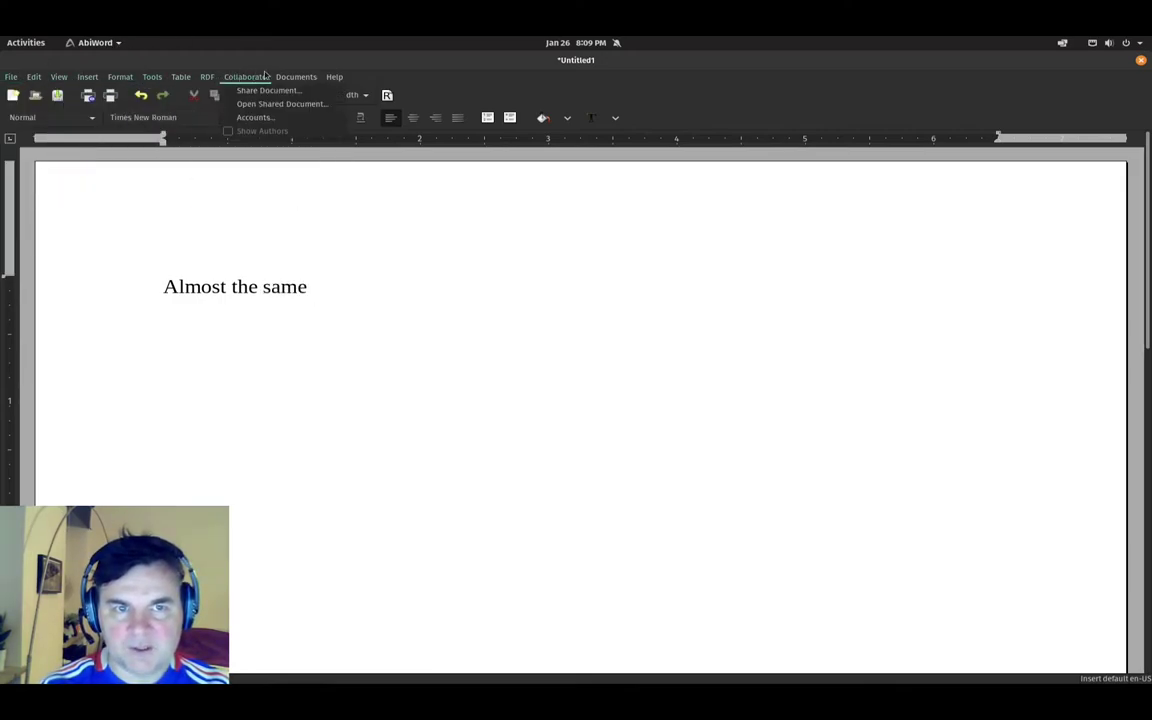
mouse_move(345, 78)
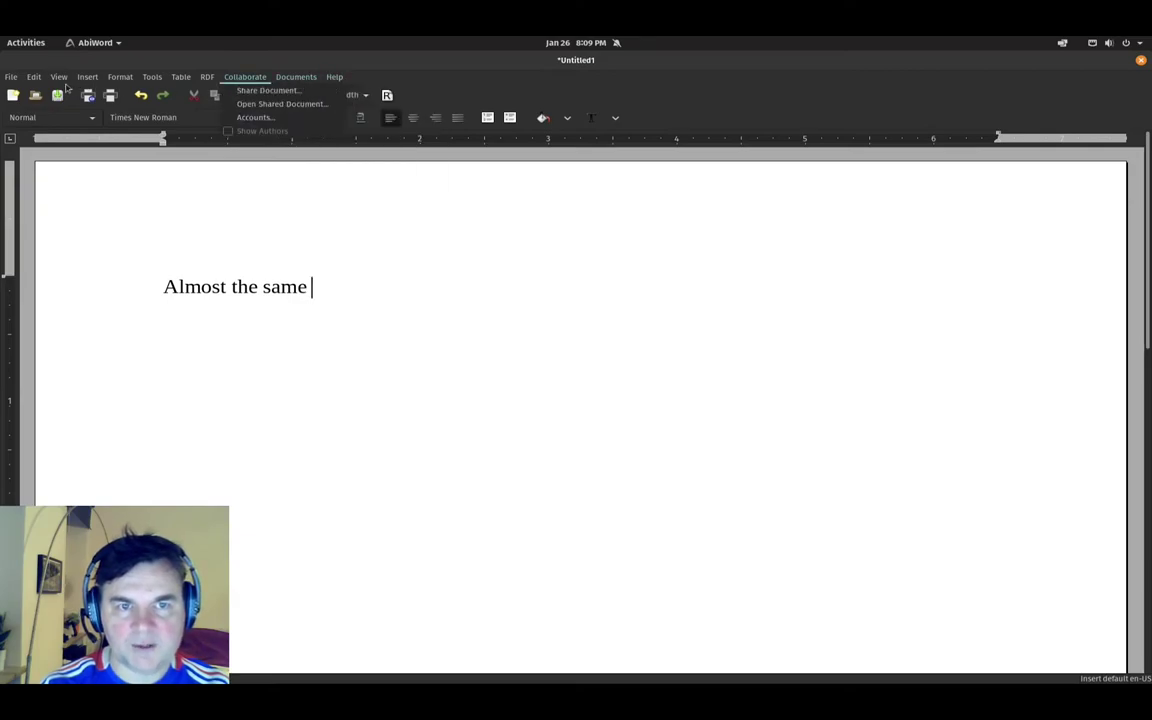
left_click(567, 356)
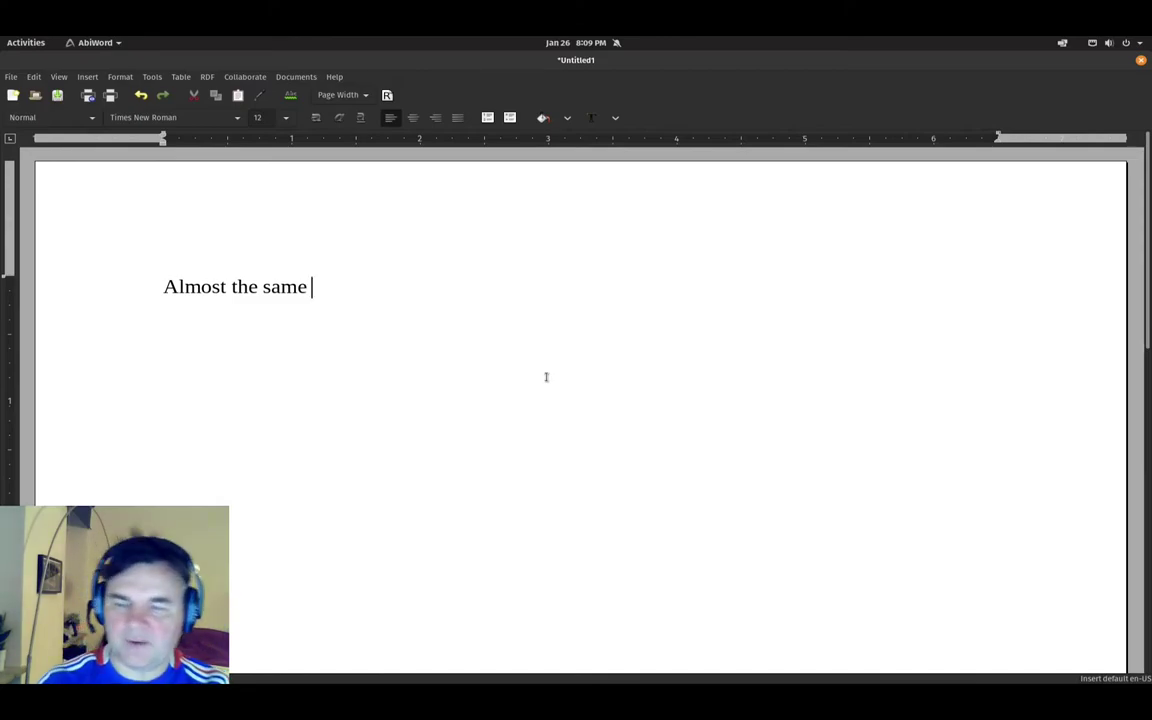
Close AbiWord without saving, then open the Office app folder listing the LibreOffice apps
left_click(1140, 60)
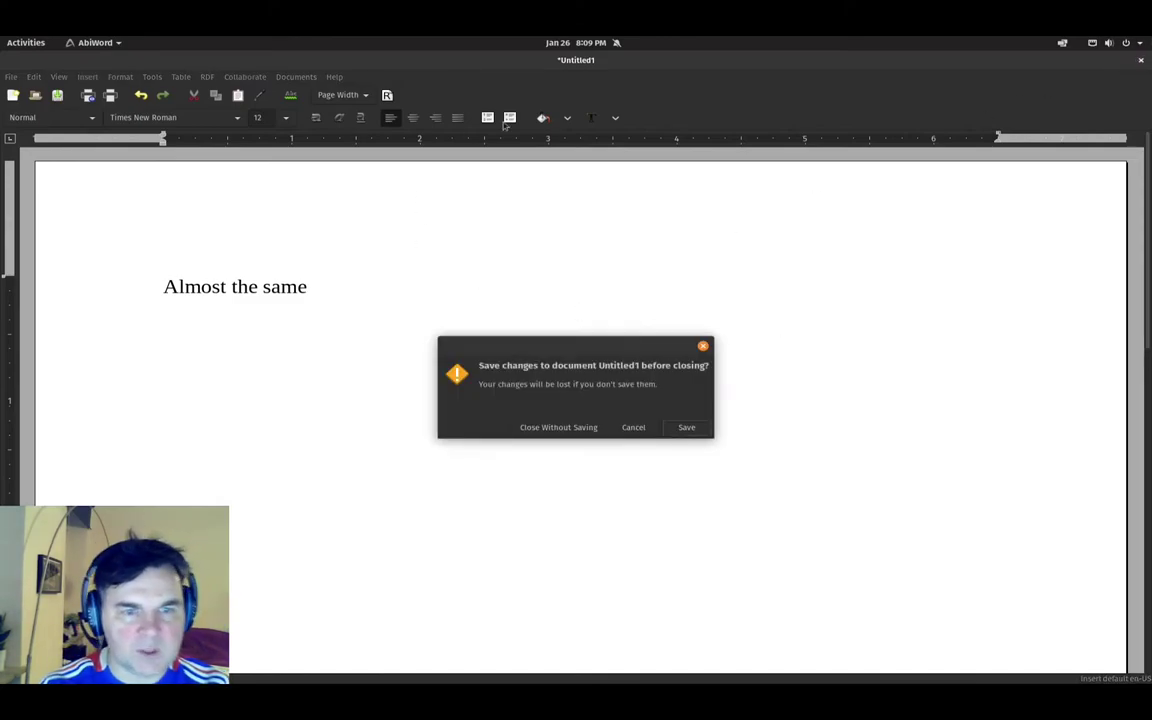
left_click(588, 428)
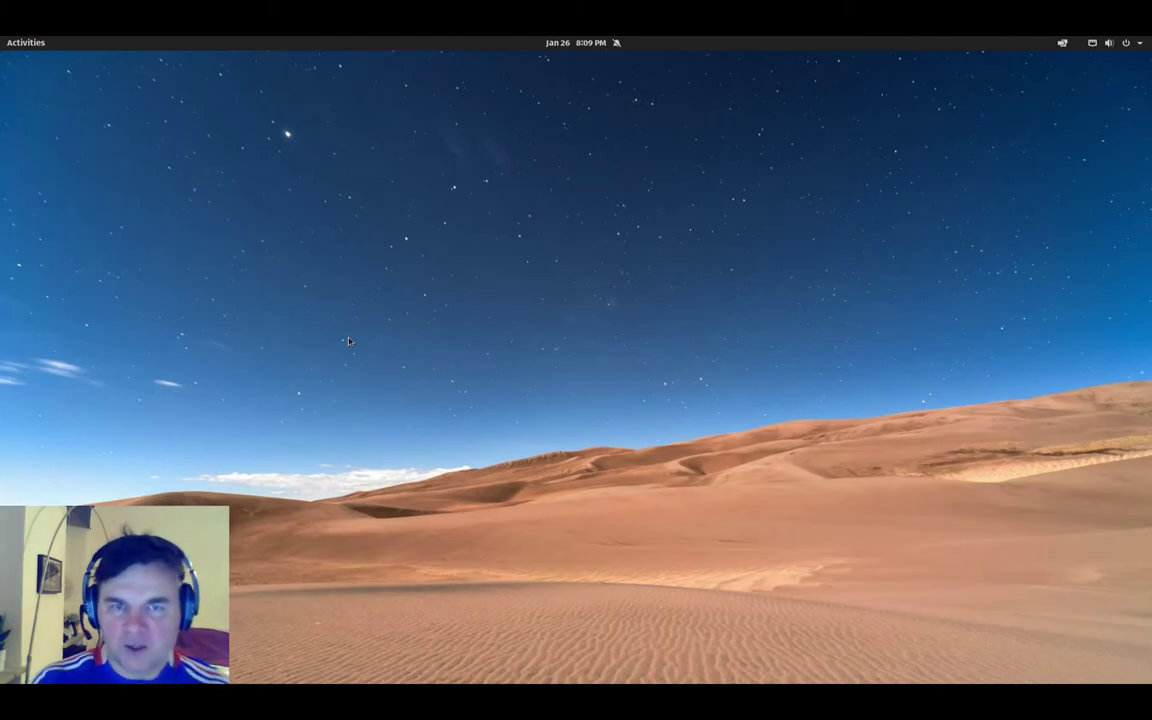
left_click(22, 44)
left_click(30, 478)
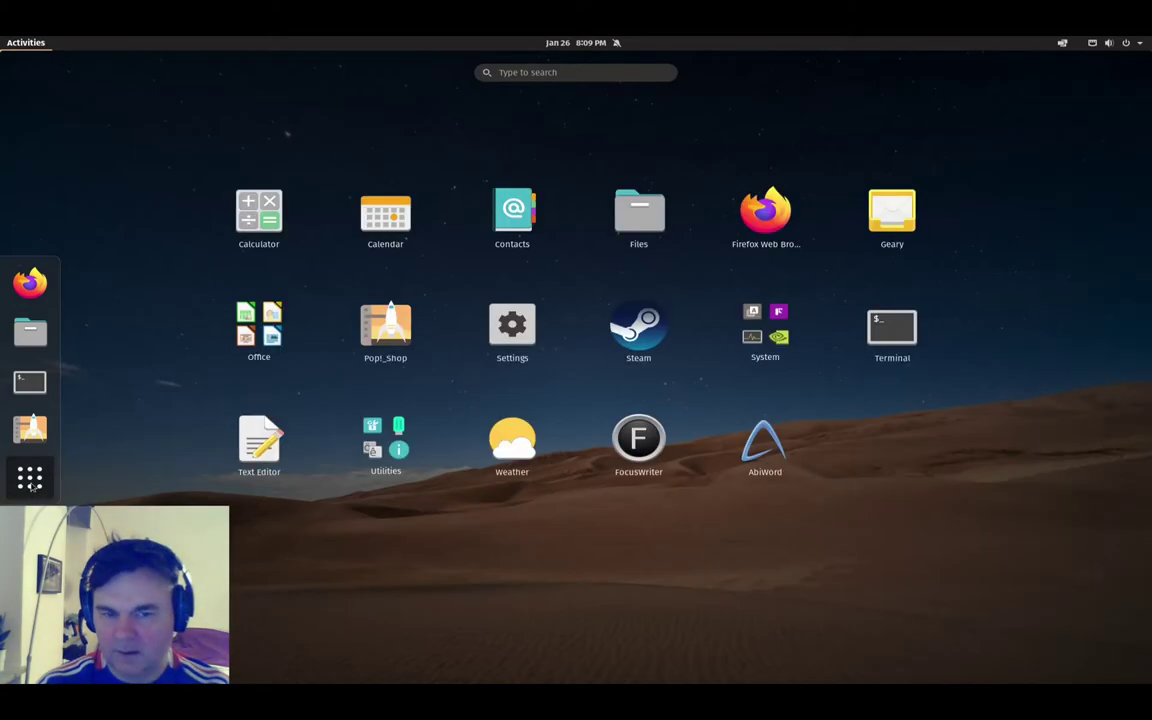
left_click(256, 347)
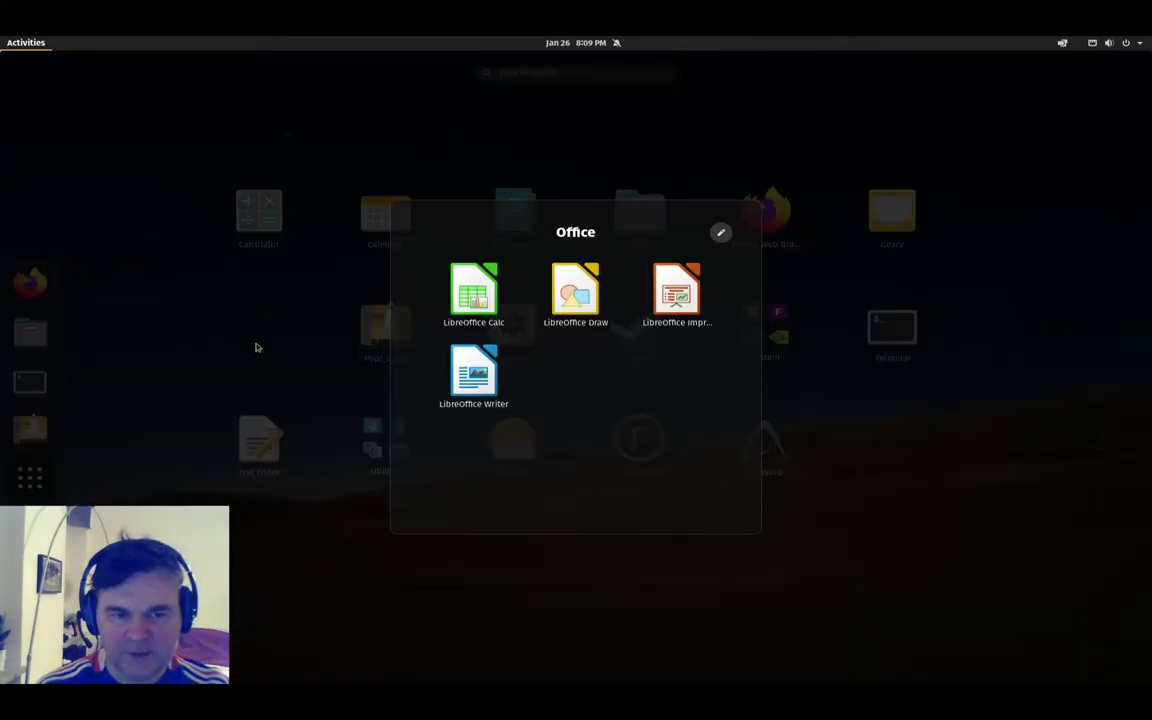
Launch LibreOffice Writer and dismiss the Tip of the Day and the version infobar
left_click(478, 375)
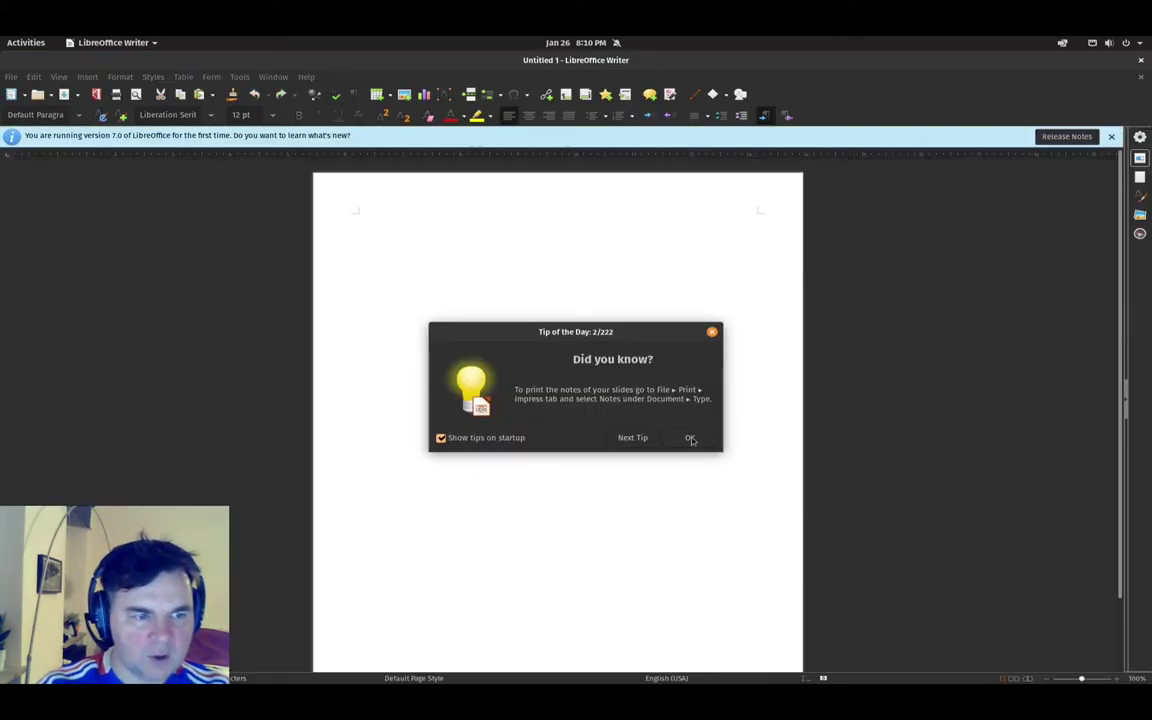
left_click(690, 437)
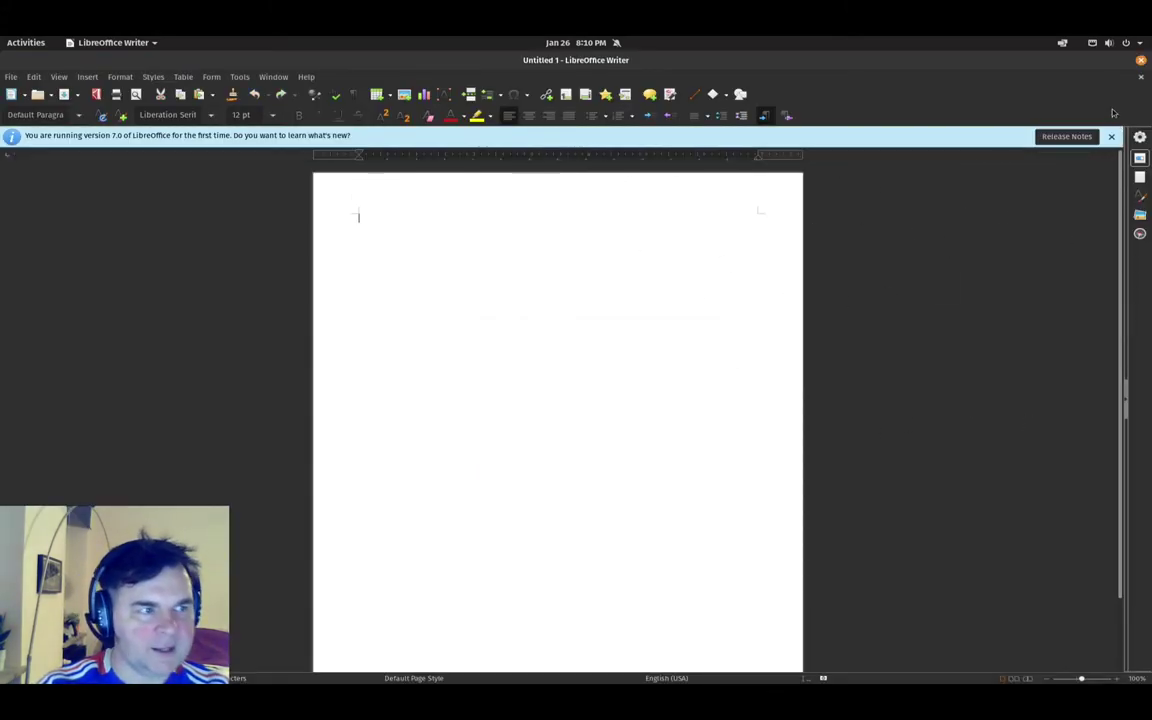
left_click(1111, 137)
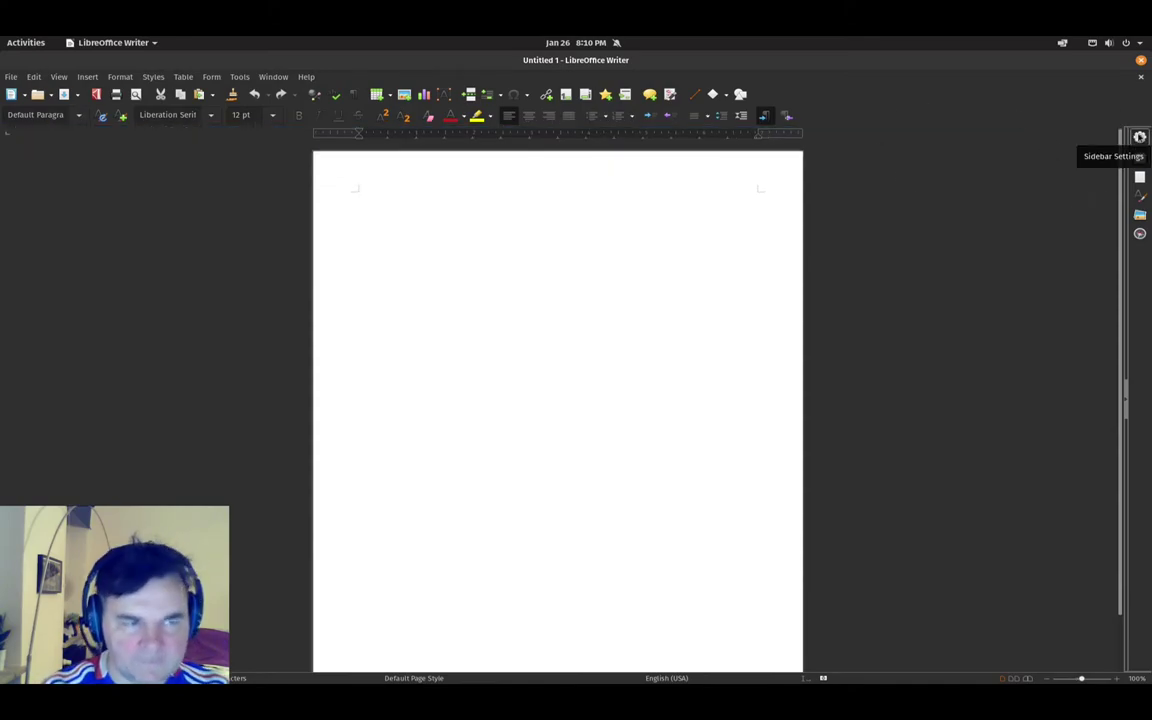
left_click(305, 77)
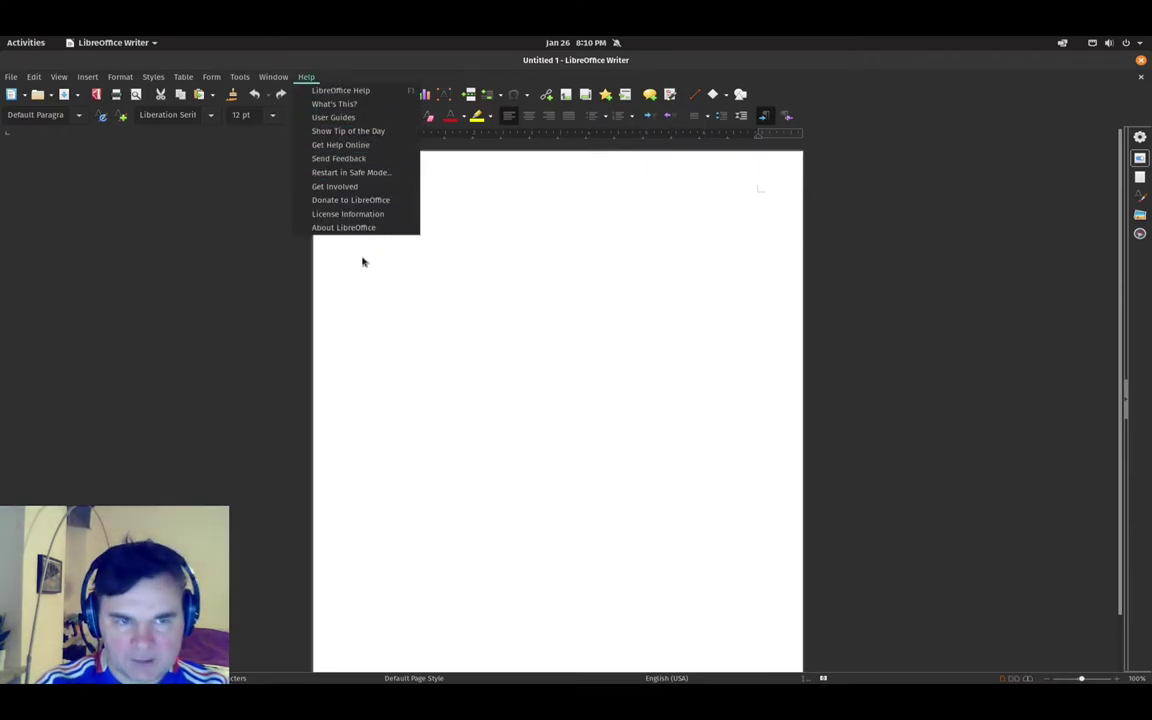
left_click(343, 227)
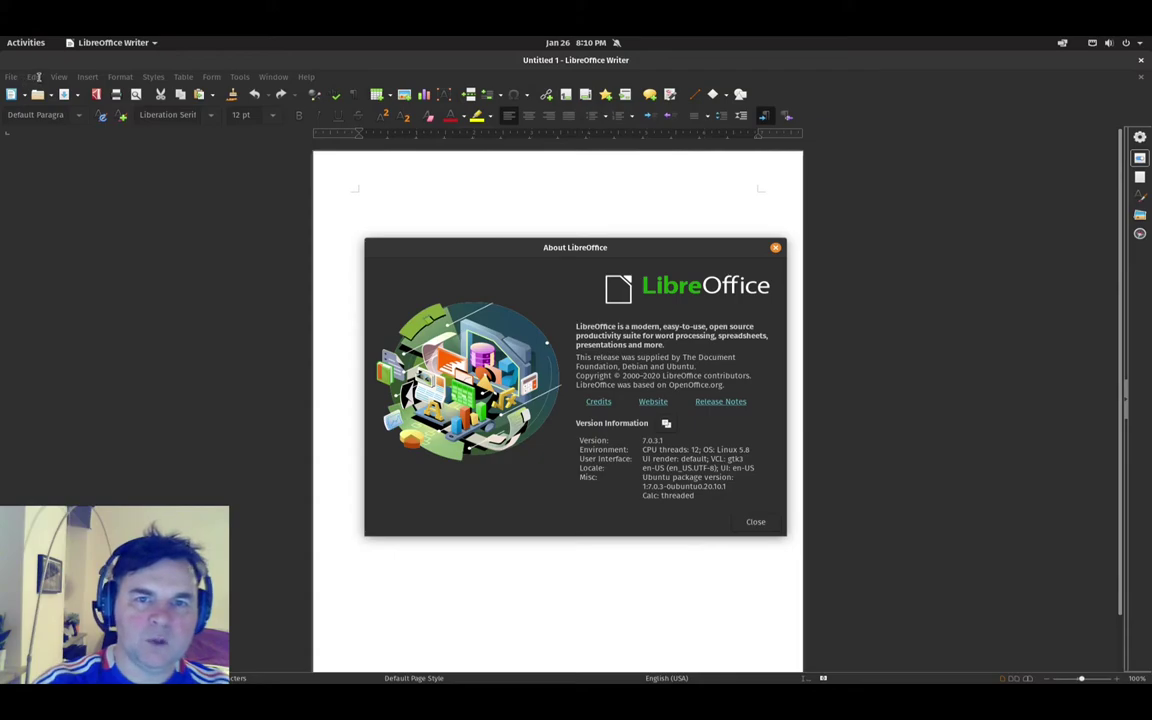
key("Escape")
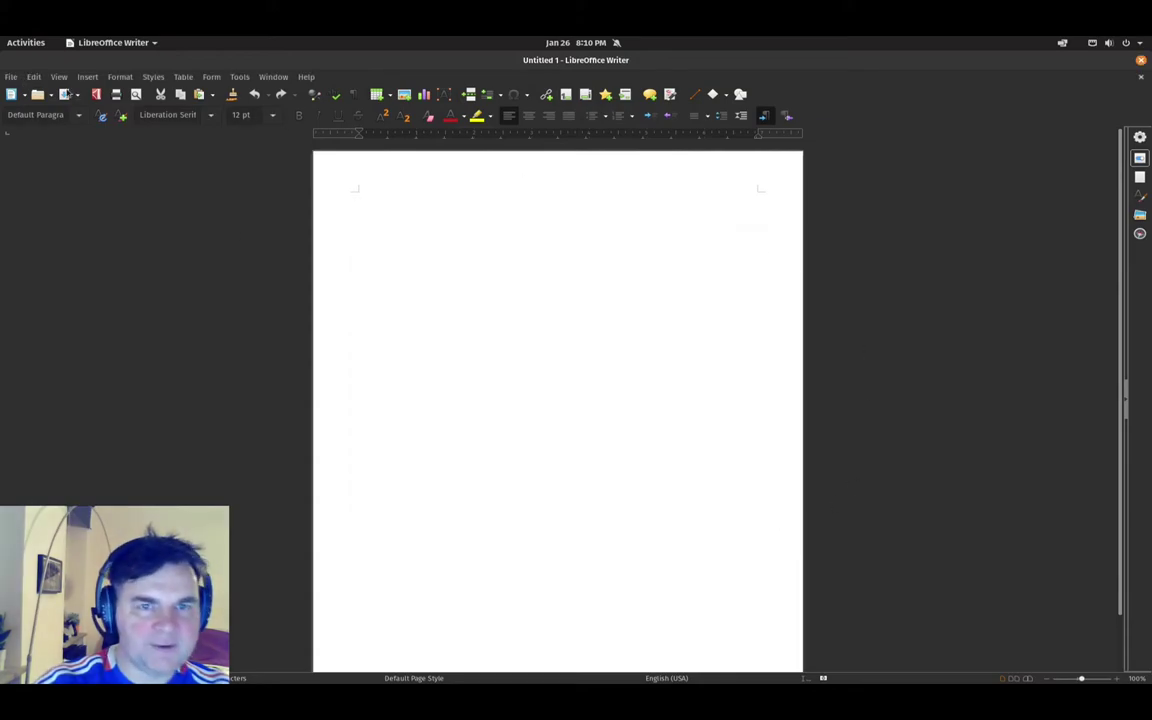
left_click(33, 78)
mouse_move(10, 79)
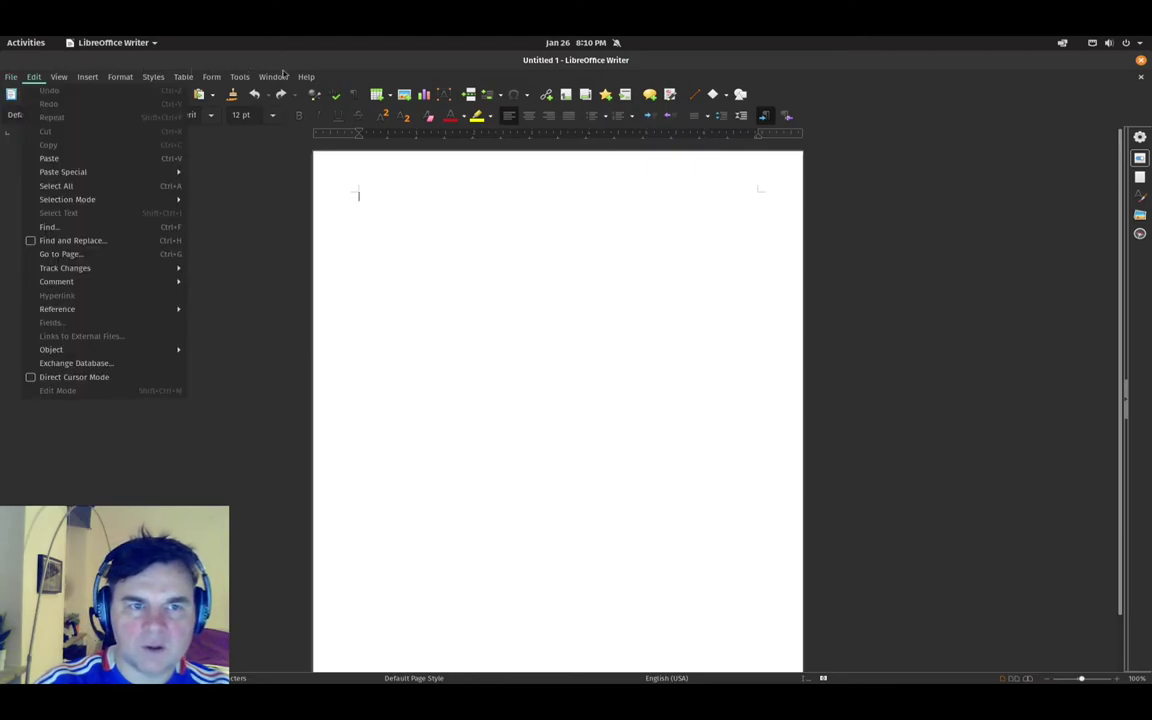
mouse_move(306, 78)
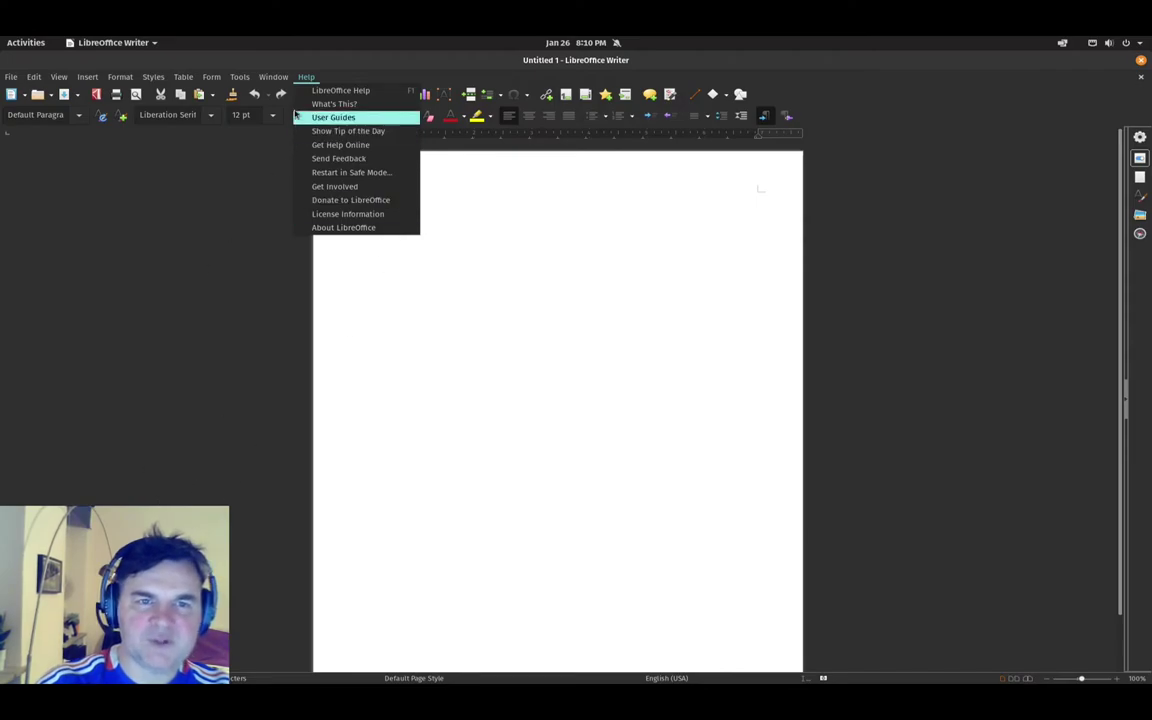
mouse_move(229, 81)
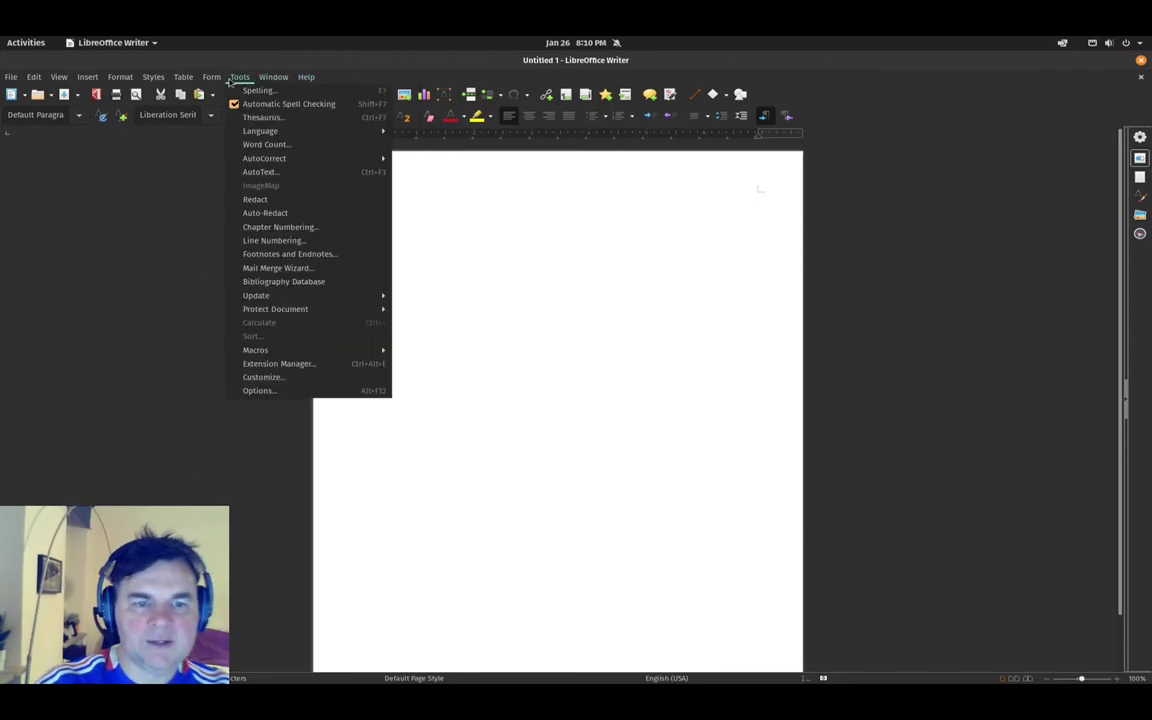
left_click(283, 408)
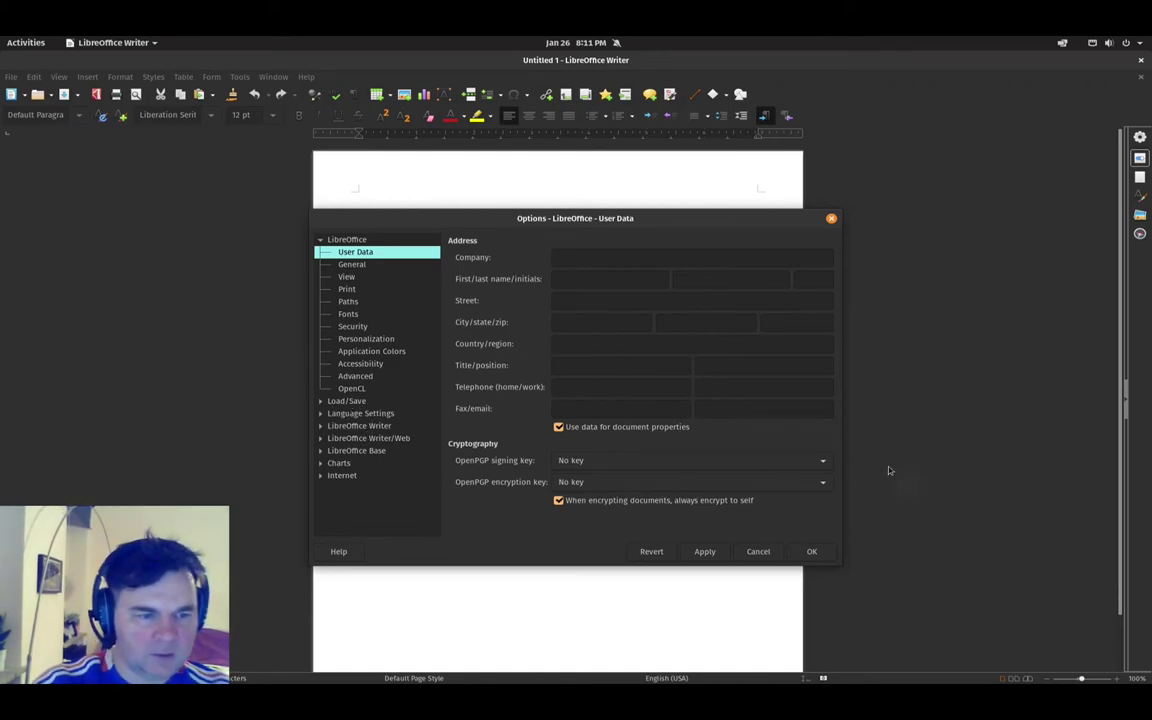
Expand Load/Save and Language Settings in Options, and review the Languages and Writing Aids pages
left_click(340, 401)
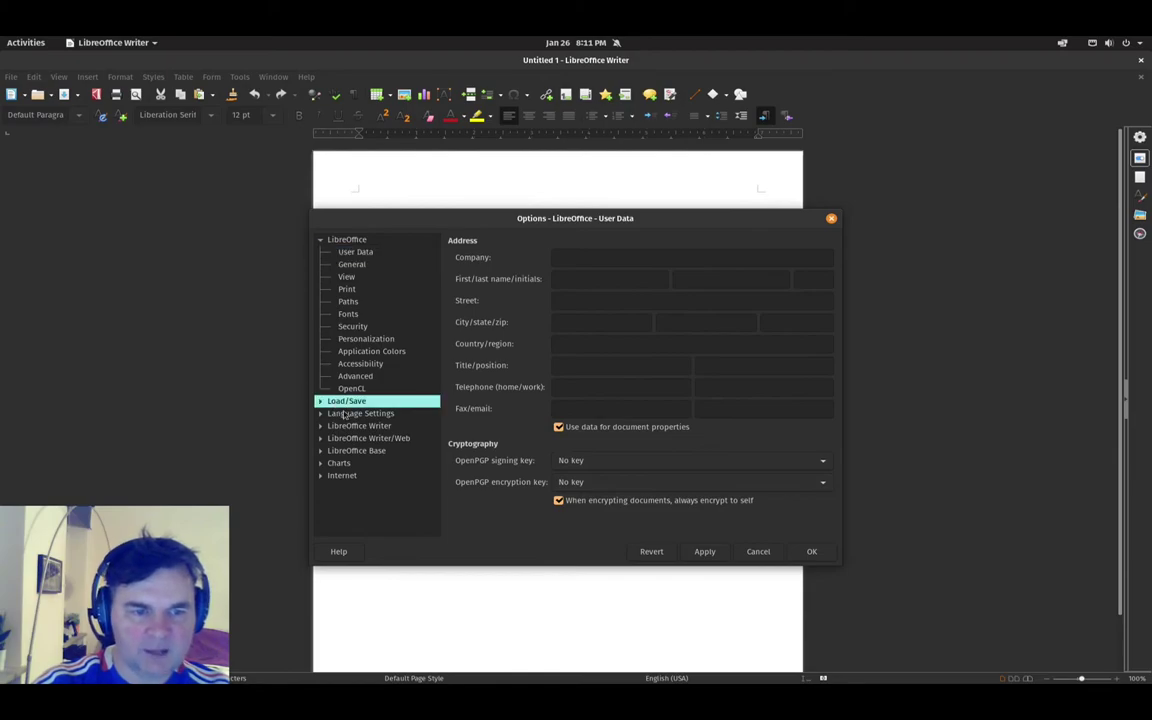
left_click(320, 401)
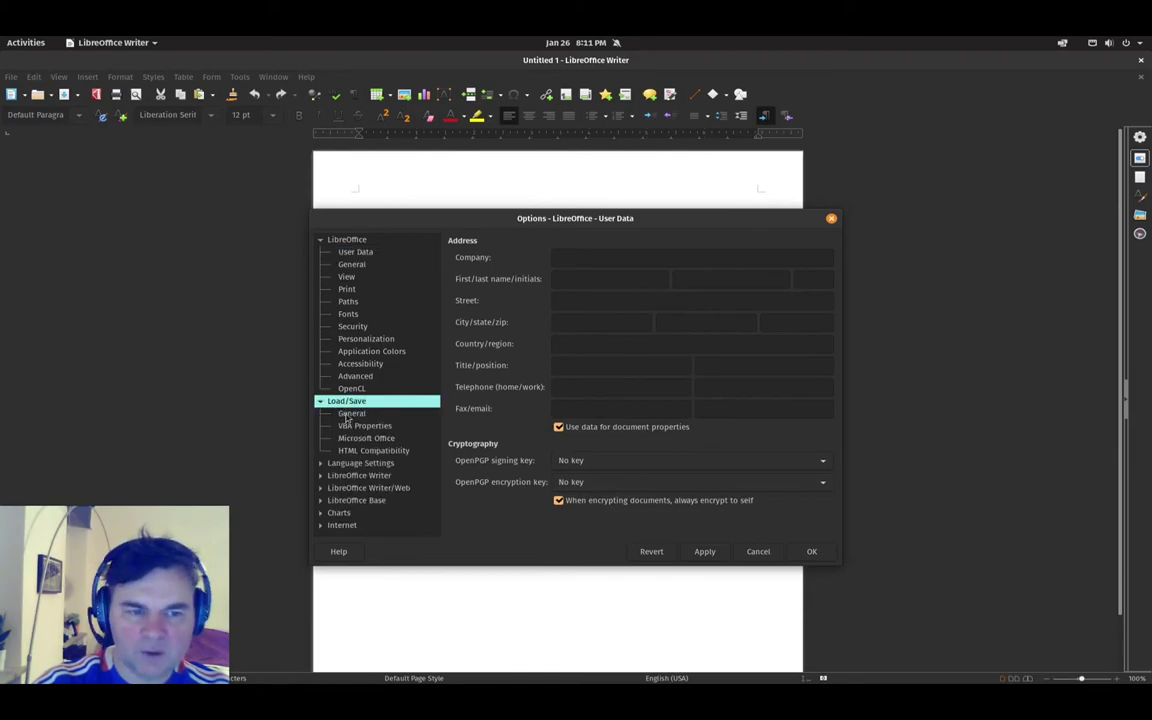
left_click(320, 463)
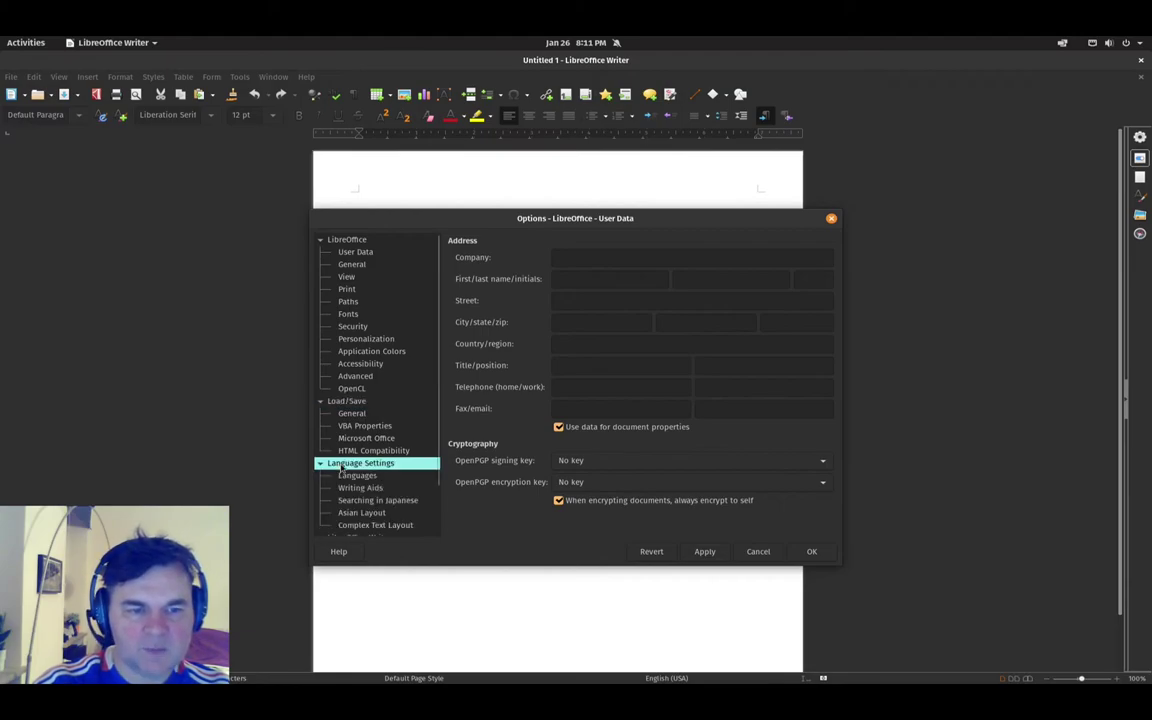
left_click(358, 477)
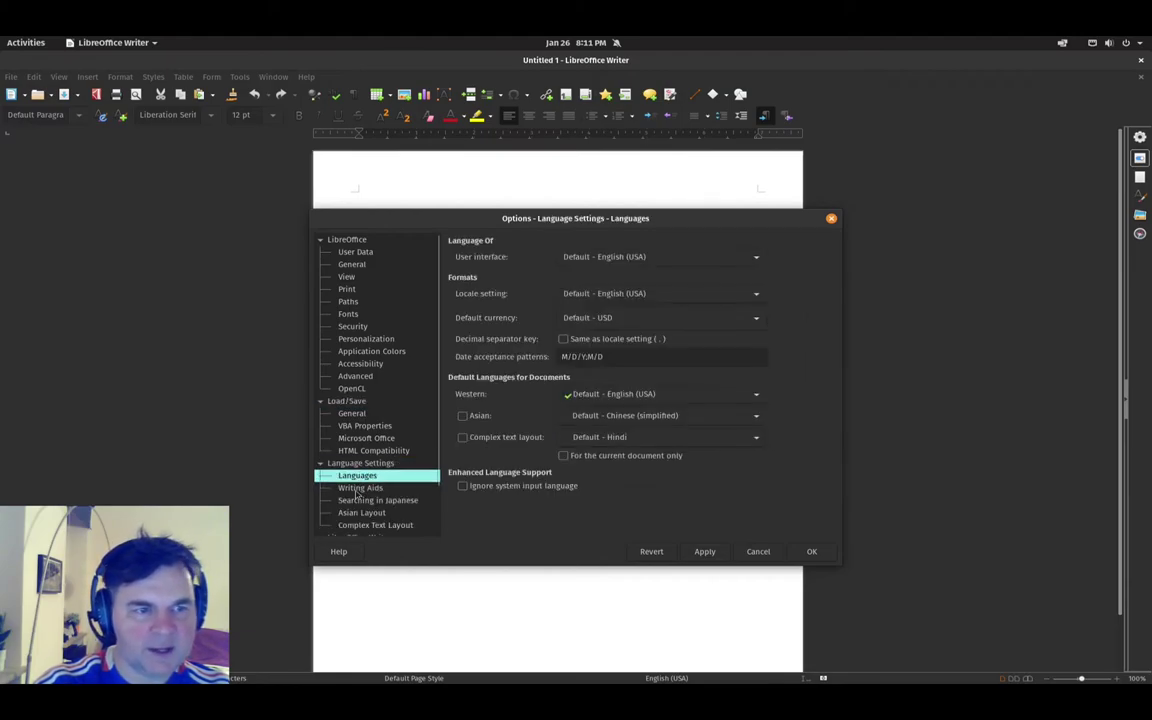
left_click(360, 488)
left_click(330, 476)
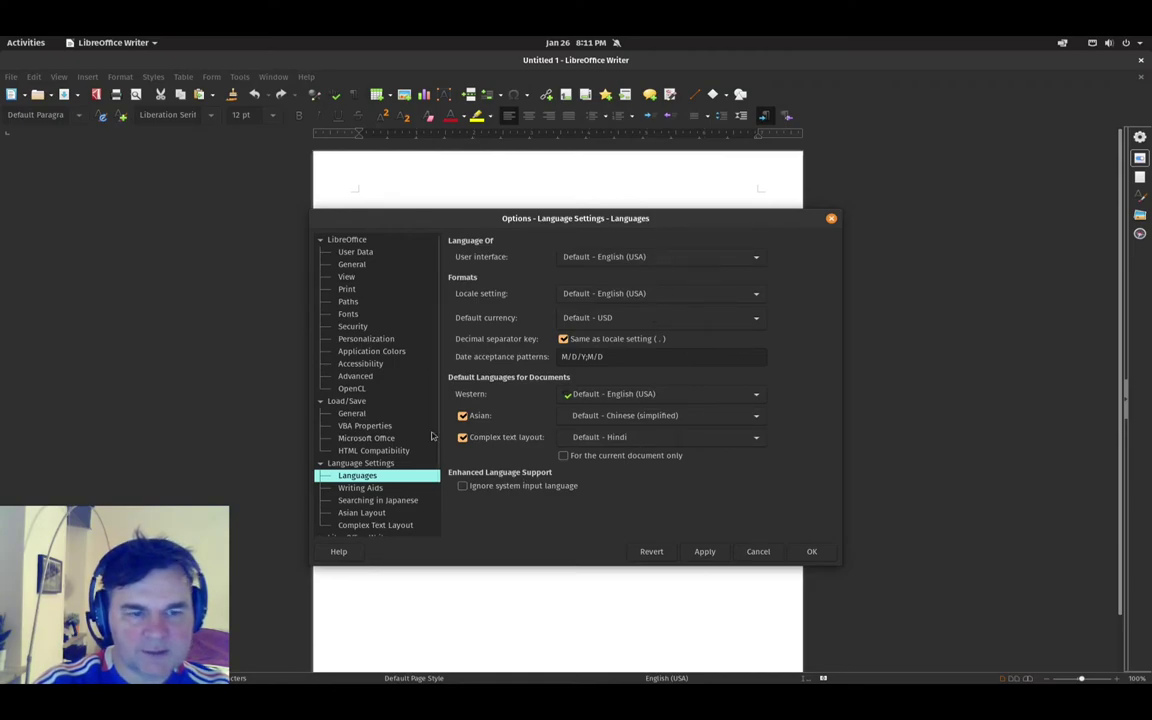
left_click(360, 487)
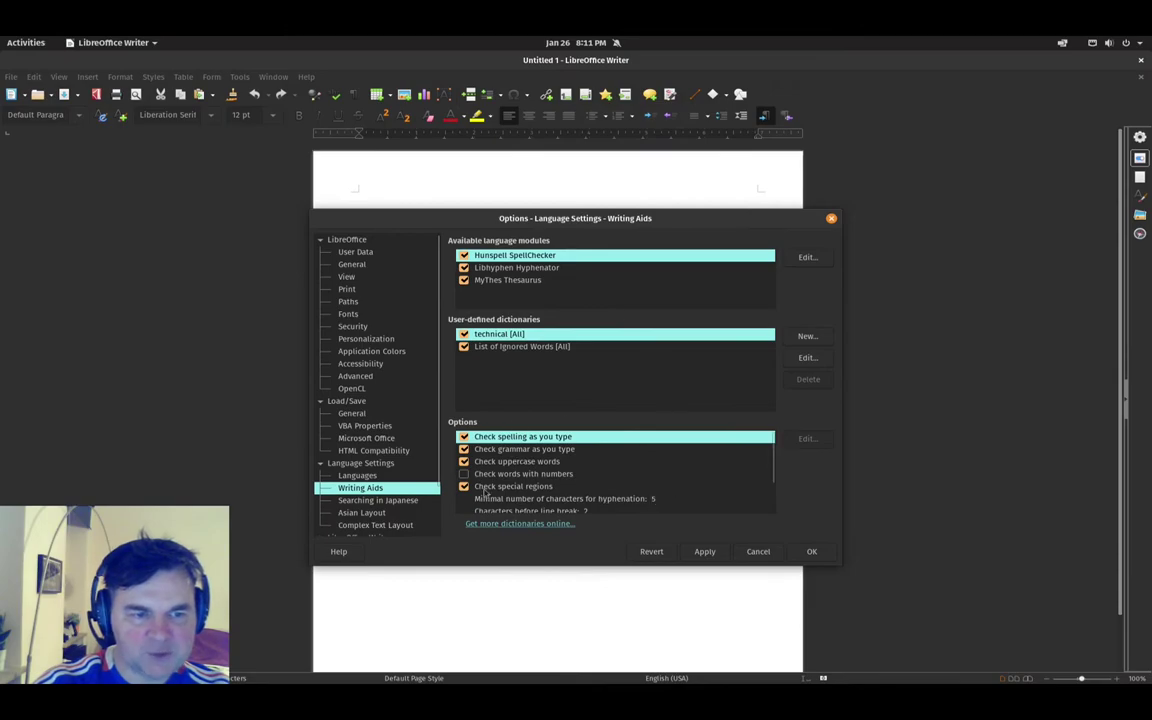
scroll(330, 435, "down", 2)
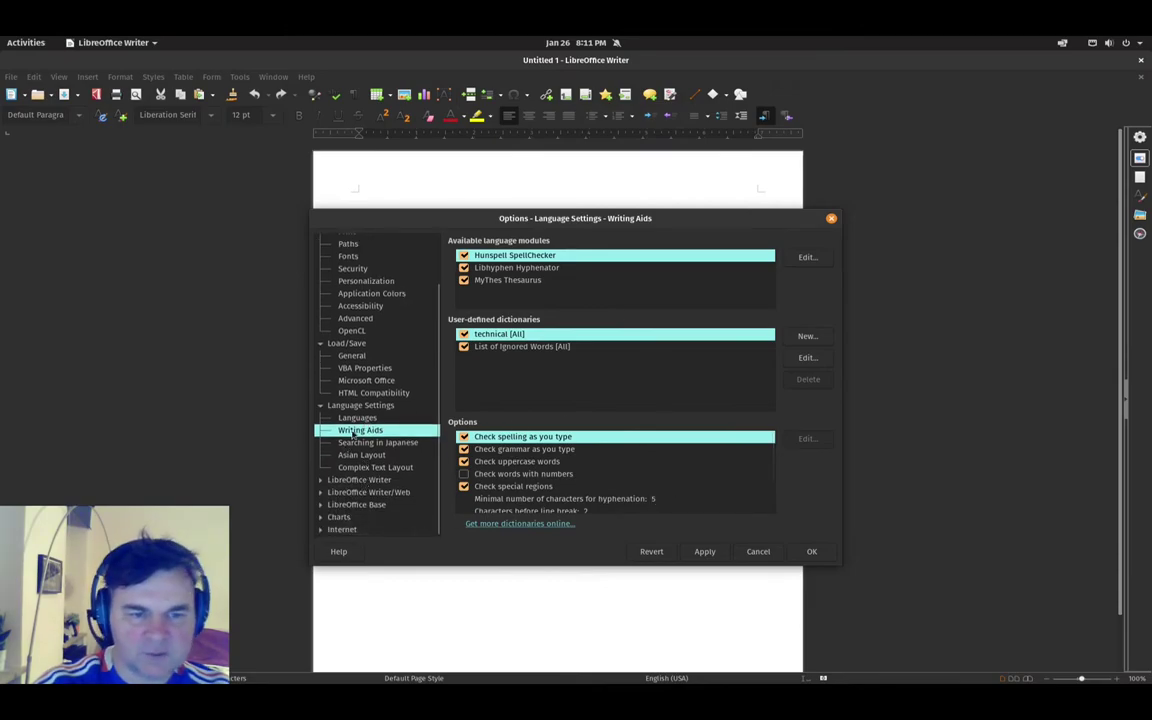
left_click(337, 481)
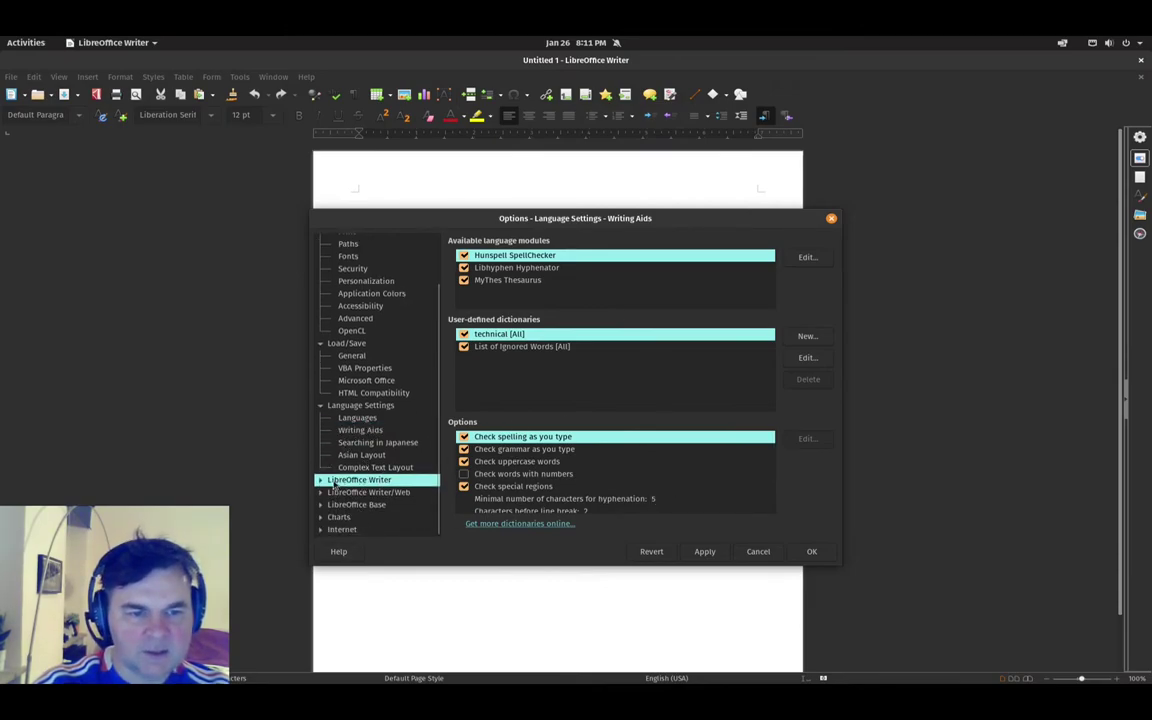
Set the Writer General measurement unit to Centimeter
left_click(321, 481)
left_click(347, 494)
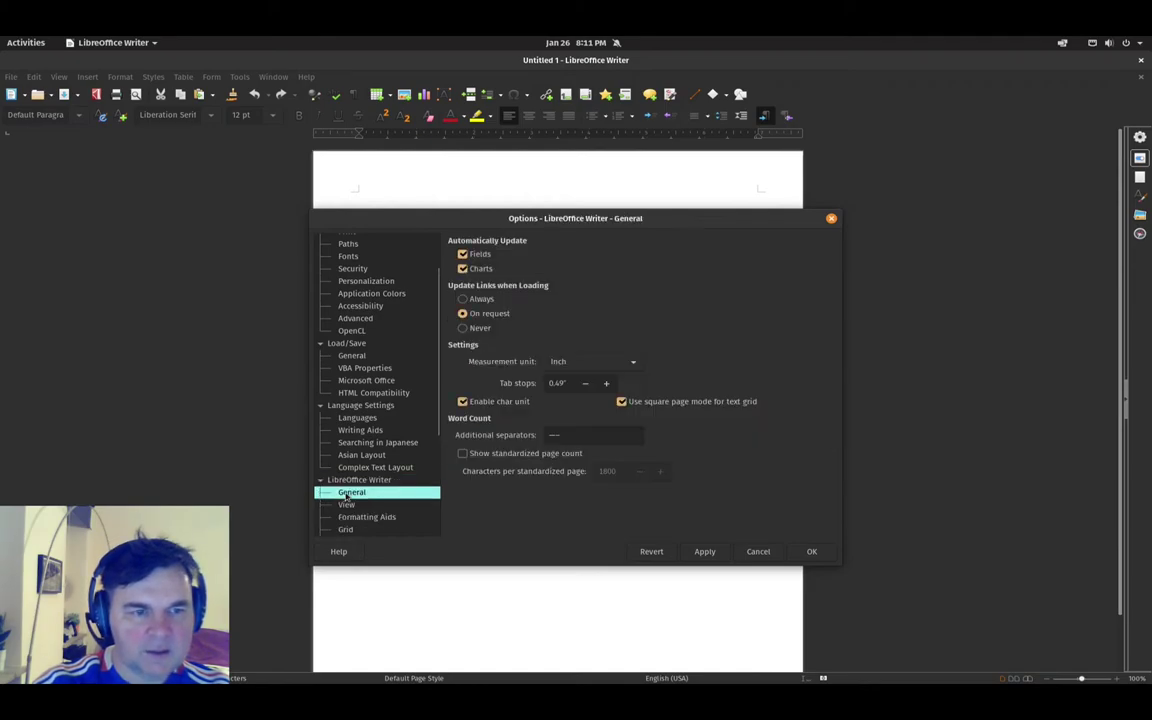
left_click(577, 364)
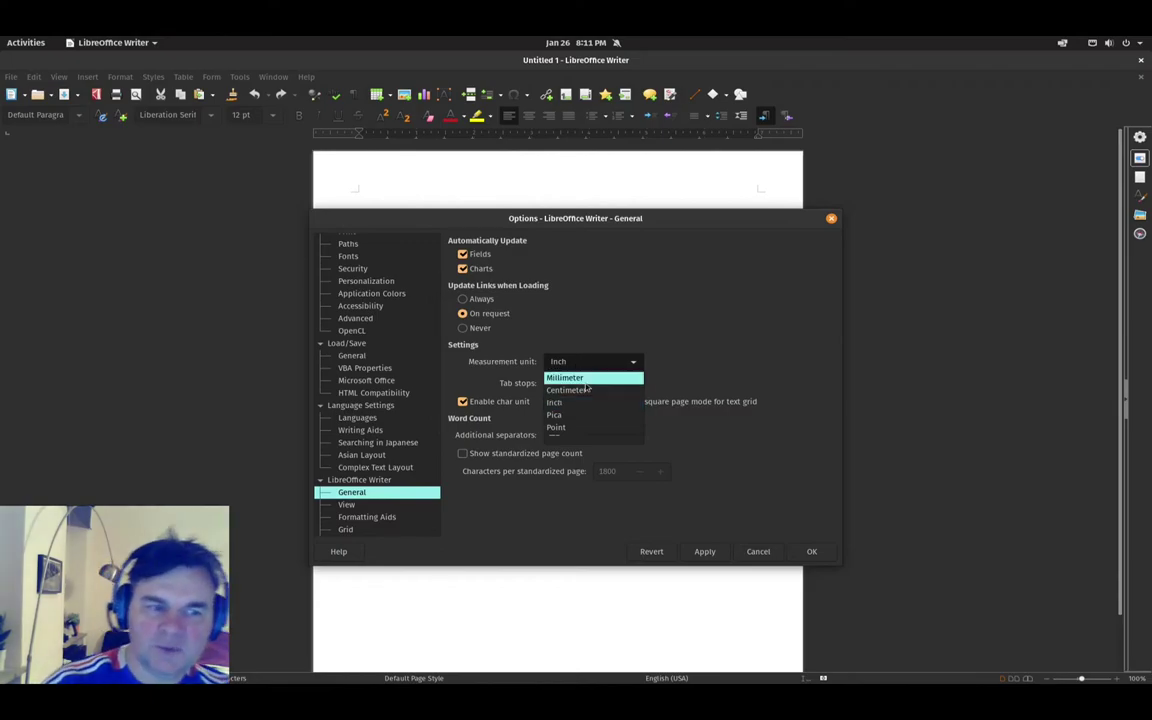
left_click(581, 392)
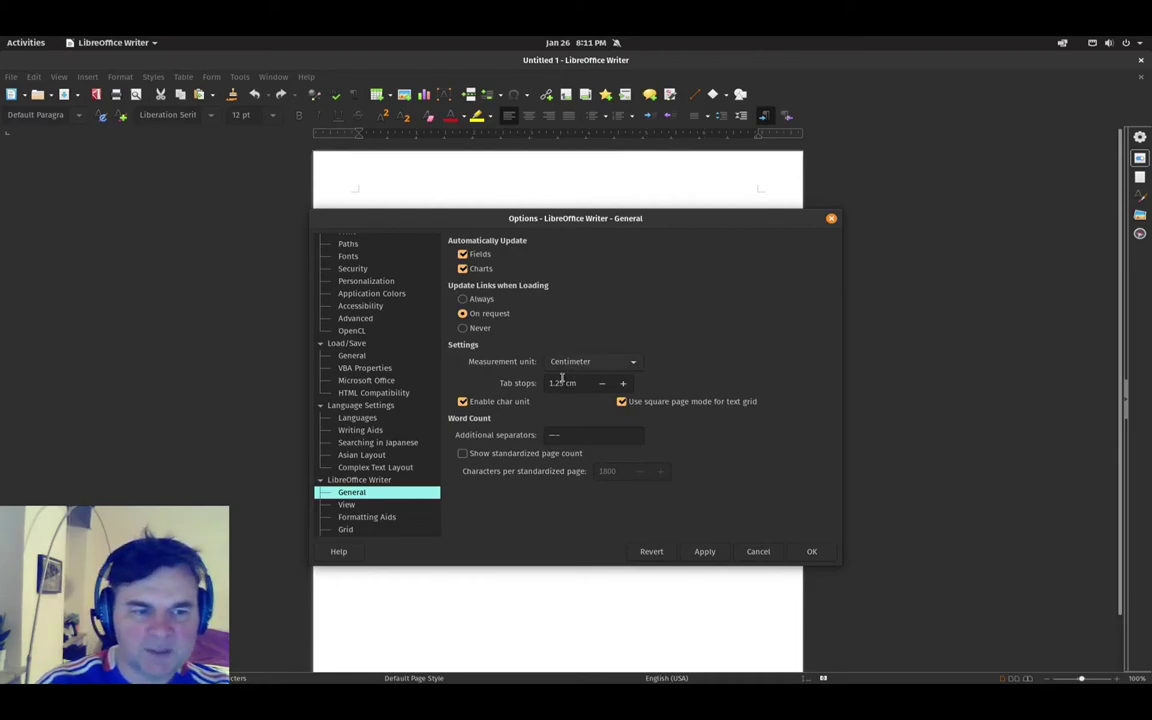
Set both the horizontal and vertical rulers to Centimeter in Writer View settings
left_click(343, 505)
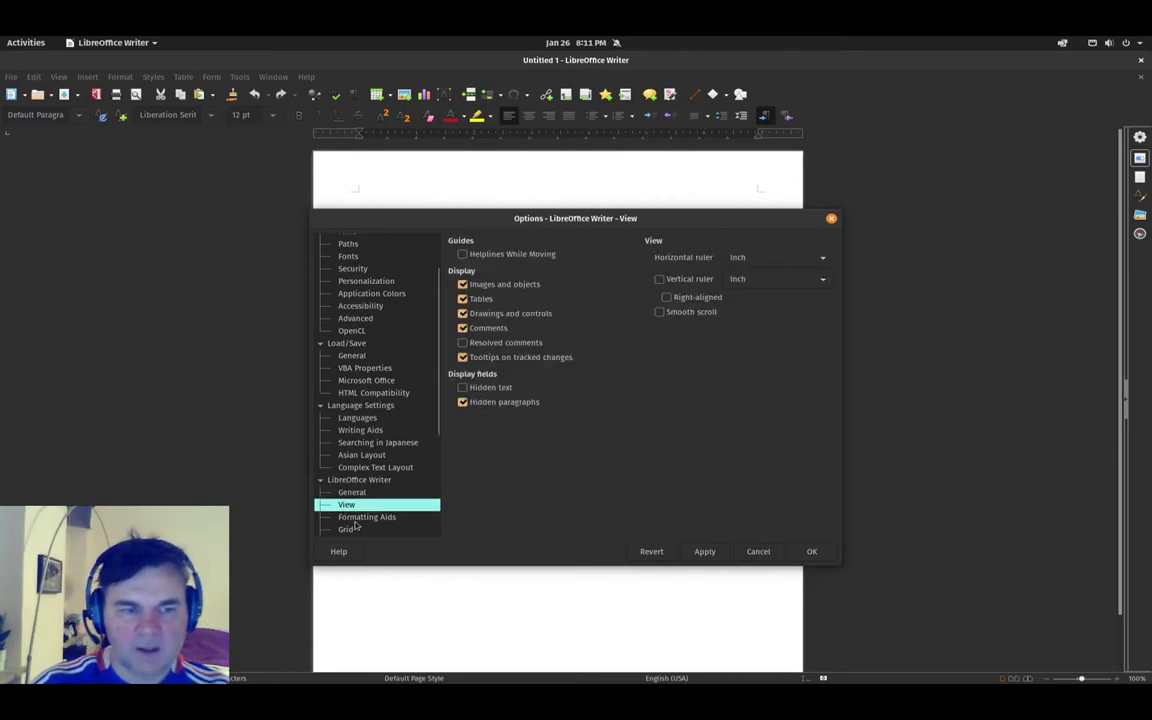
left_click(769, 257)
left_click(767, 285)
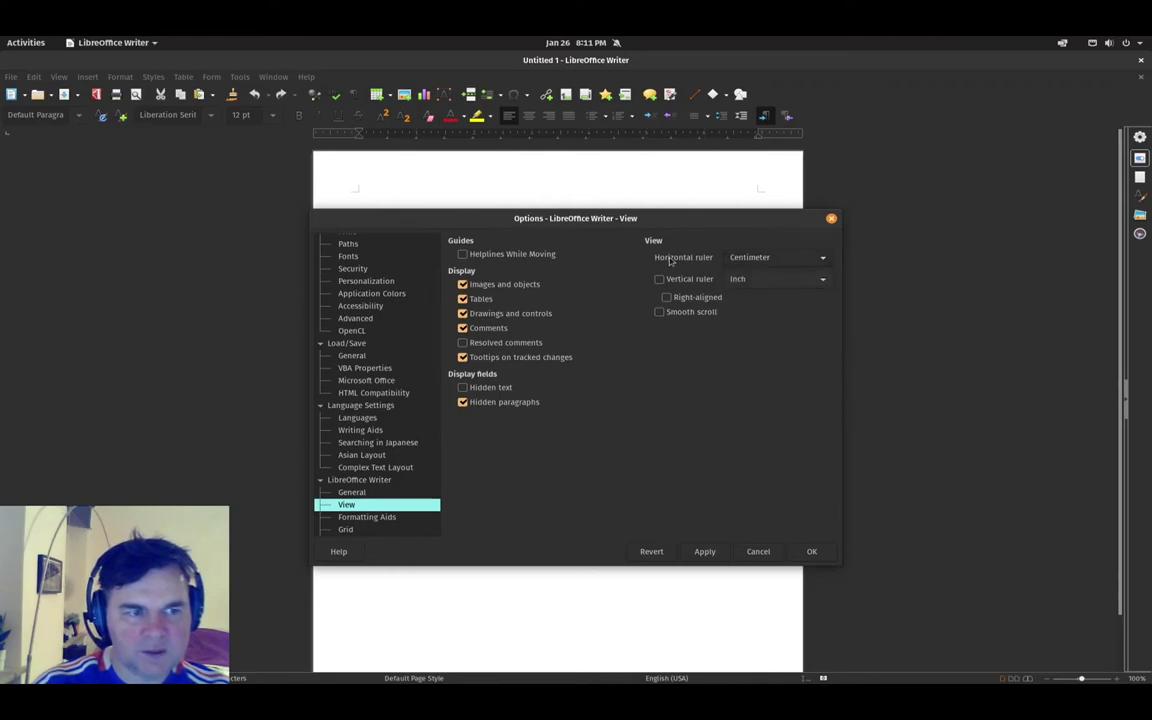
left_click(767, 283)
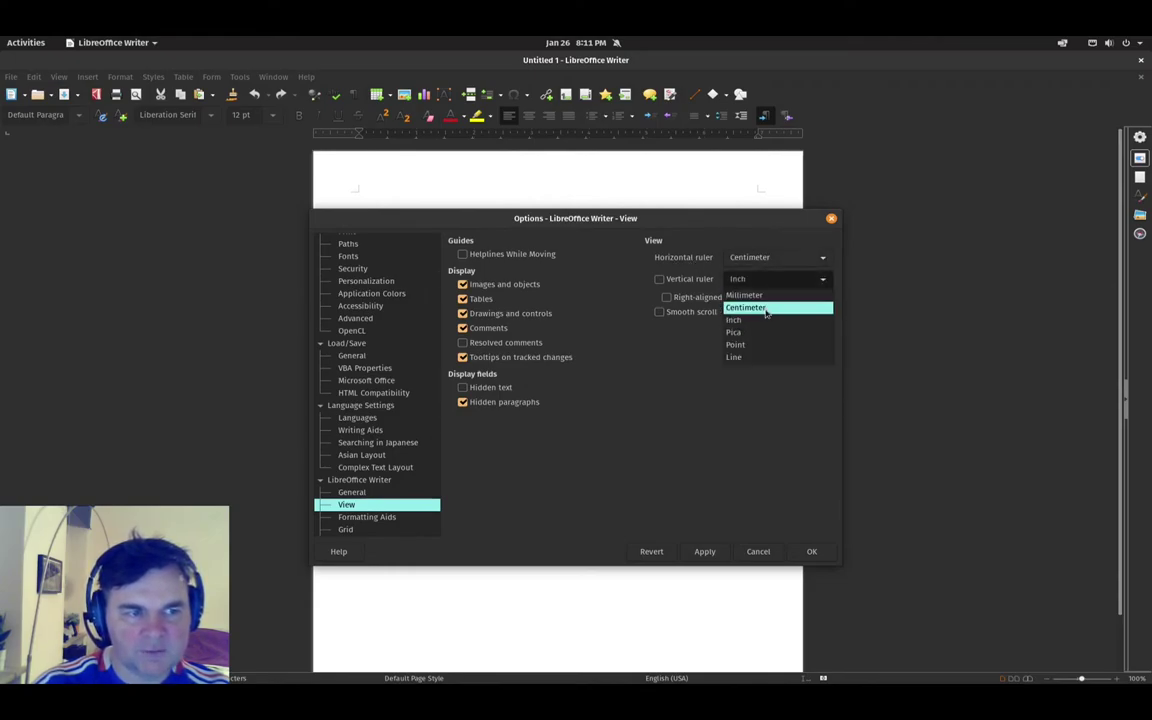
left_click(766, 309)
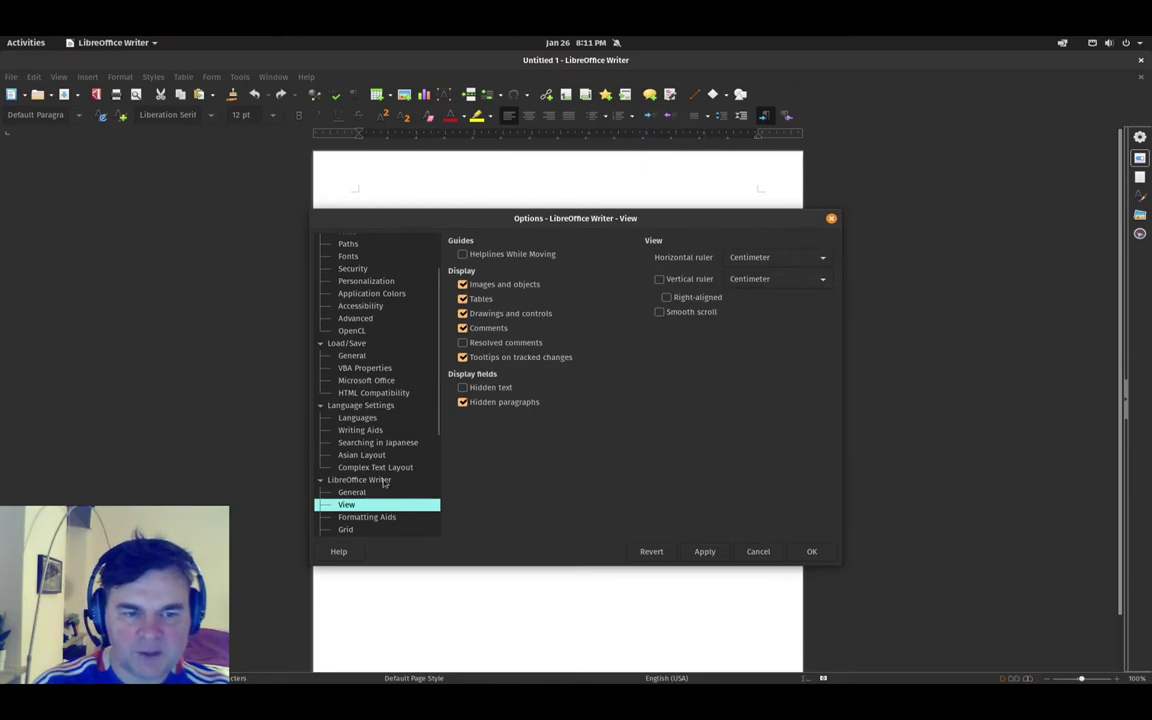
scroll(367, 478, "down", 5)
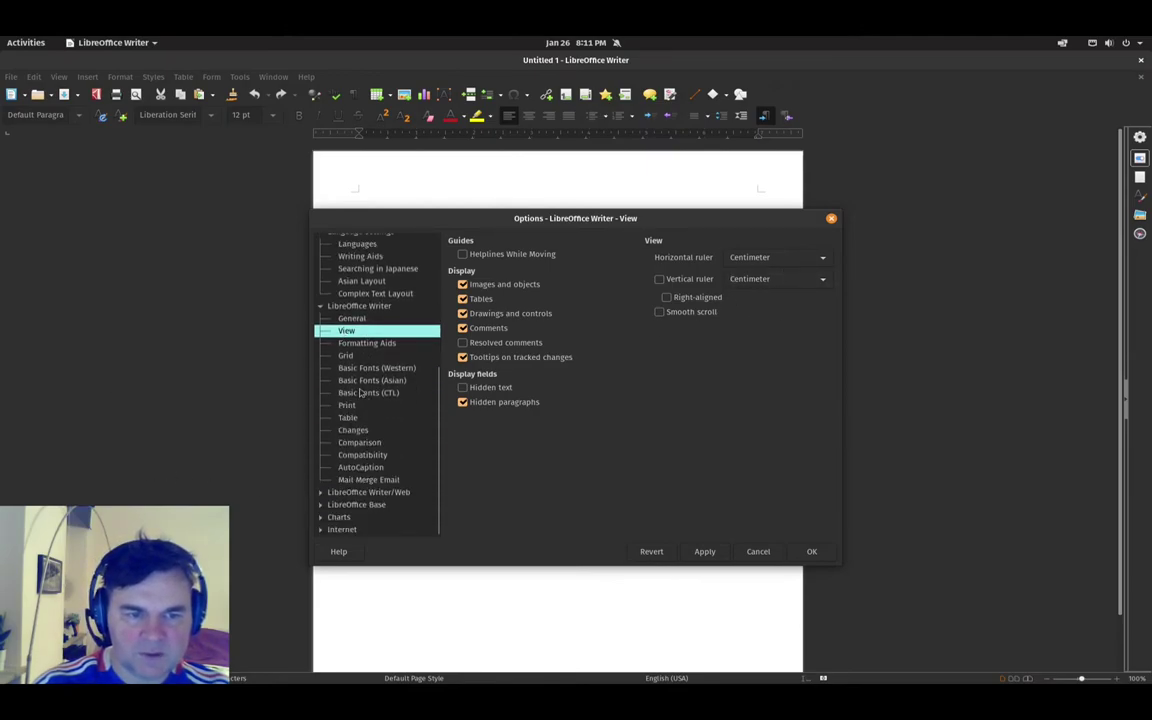
left_click(362, 492)
left_click(352, 504)
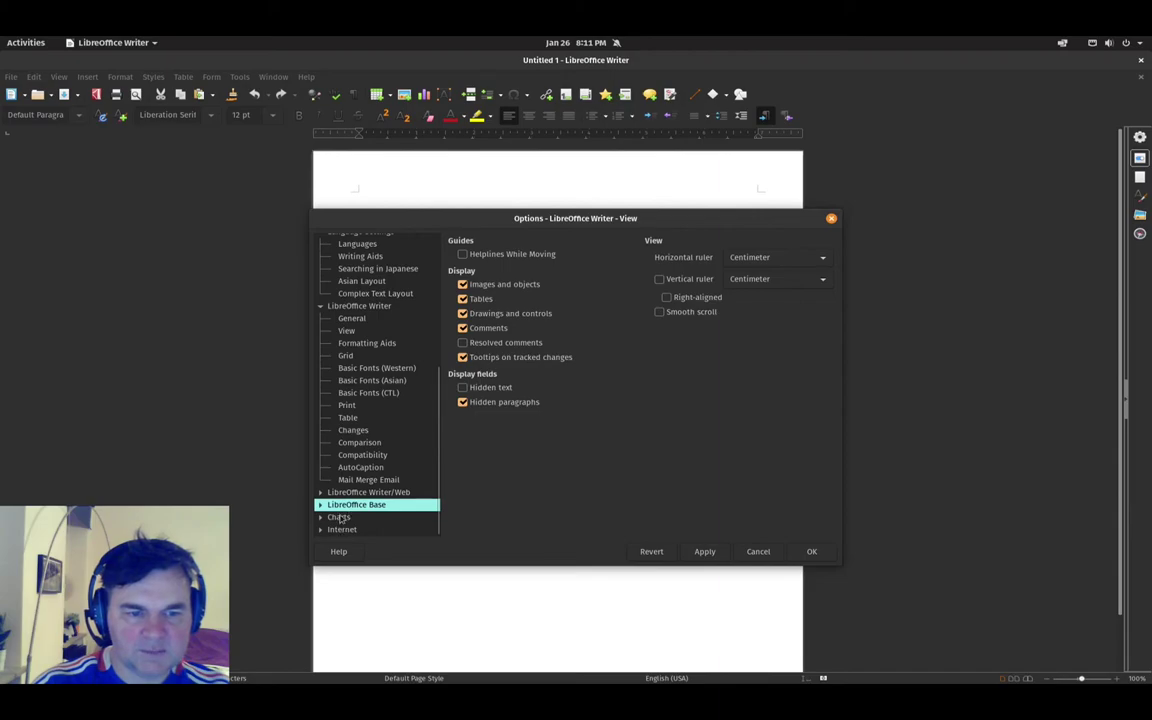
scroll(352, 490, "up", 6)
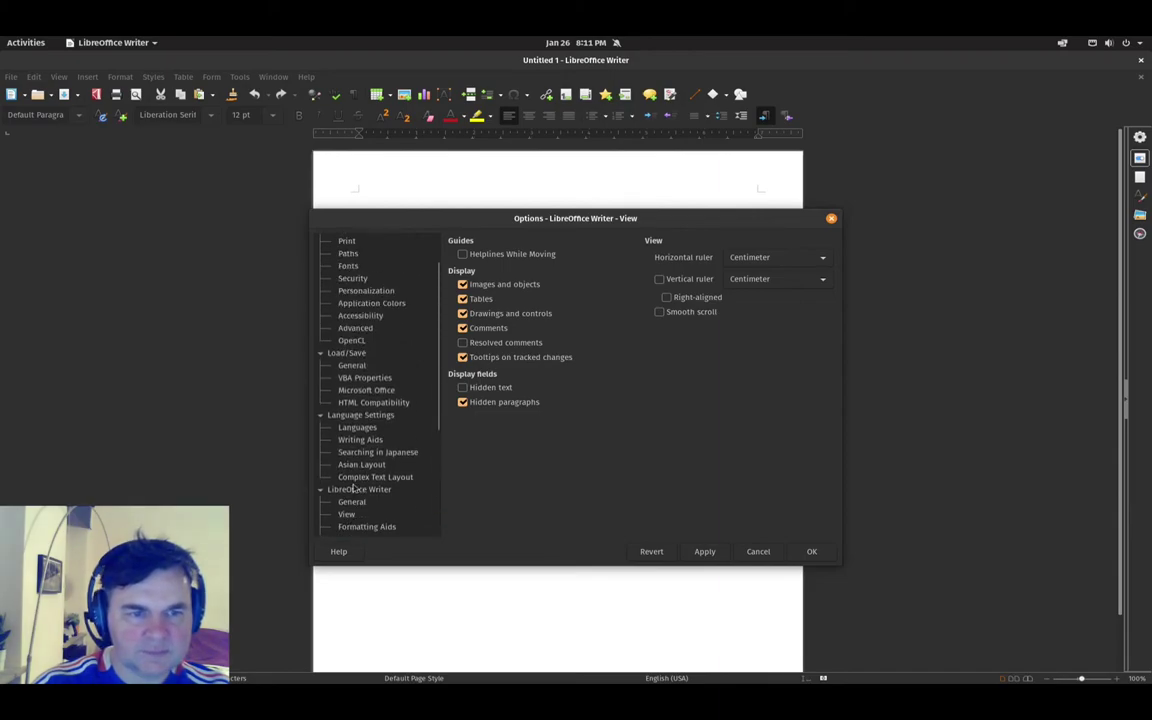
Set 'Always save as' to ODF Text Document (.odt) instead of Word, then view LibreOffice General
left_click(354, 401)
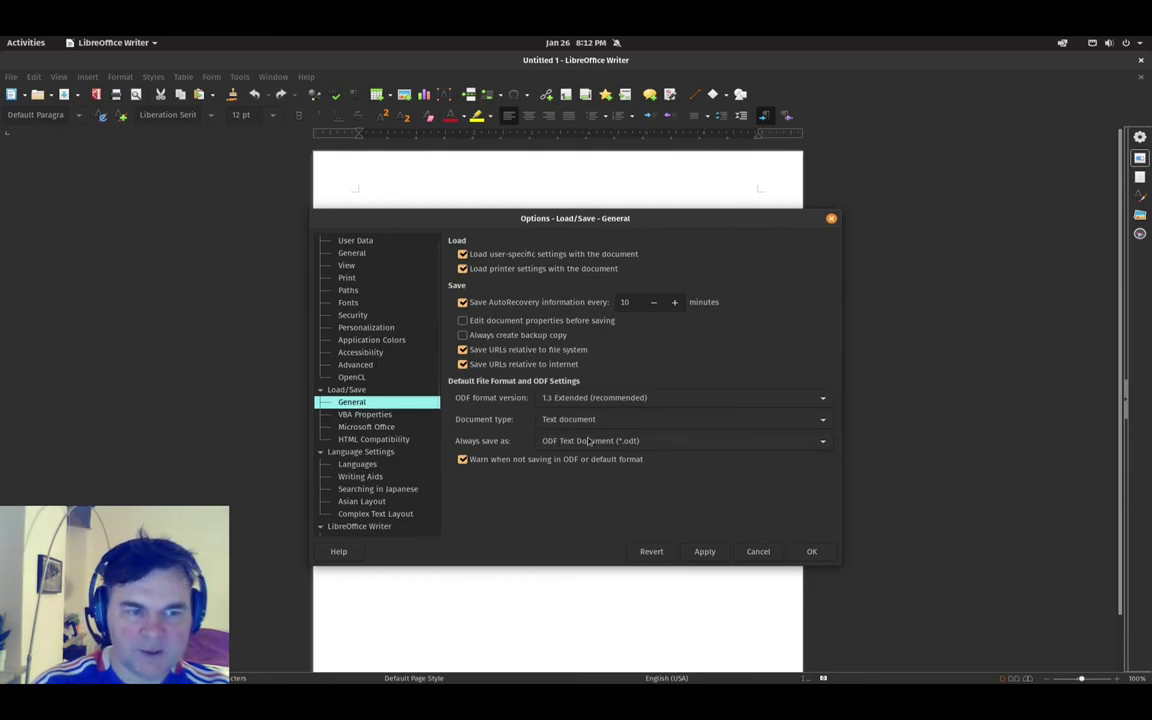
left_click(585, 440)
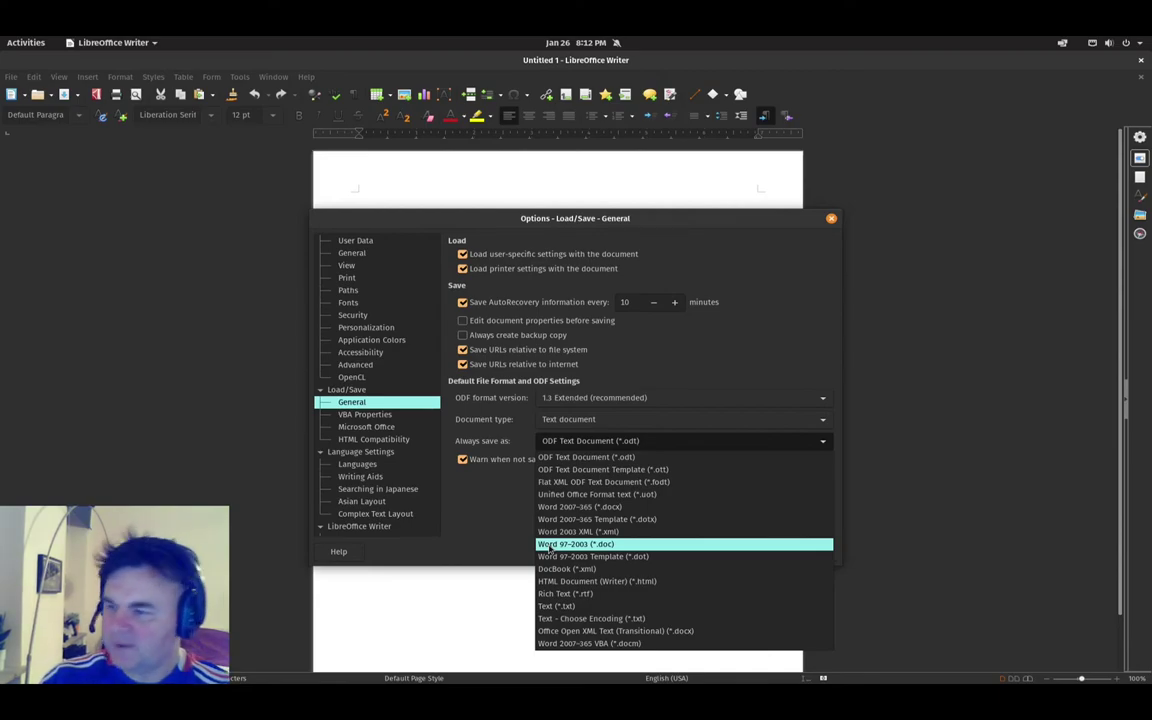
left_click(550, 545)
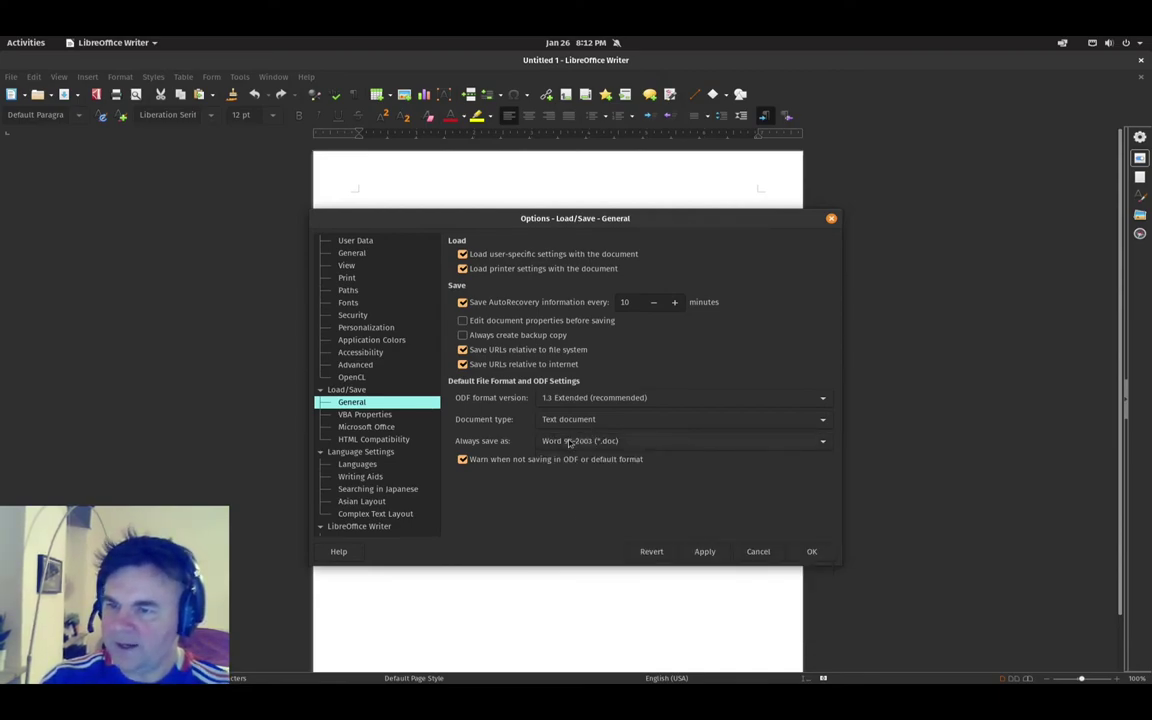
left_click(692, 444)
left_click(650, 506)
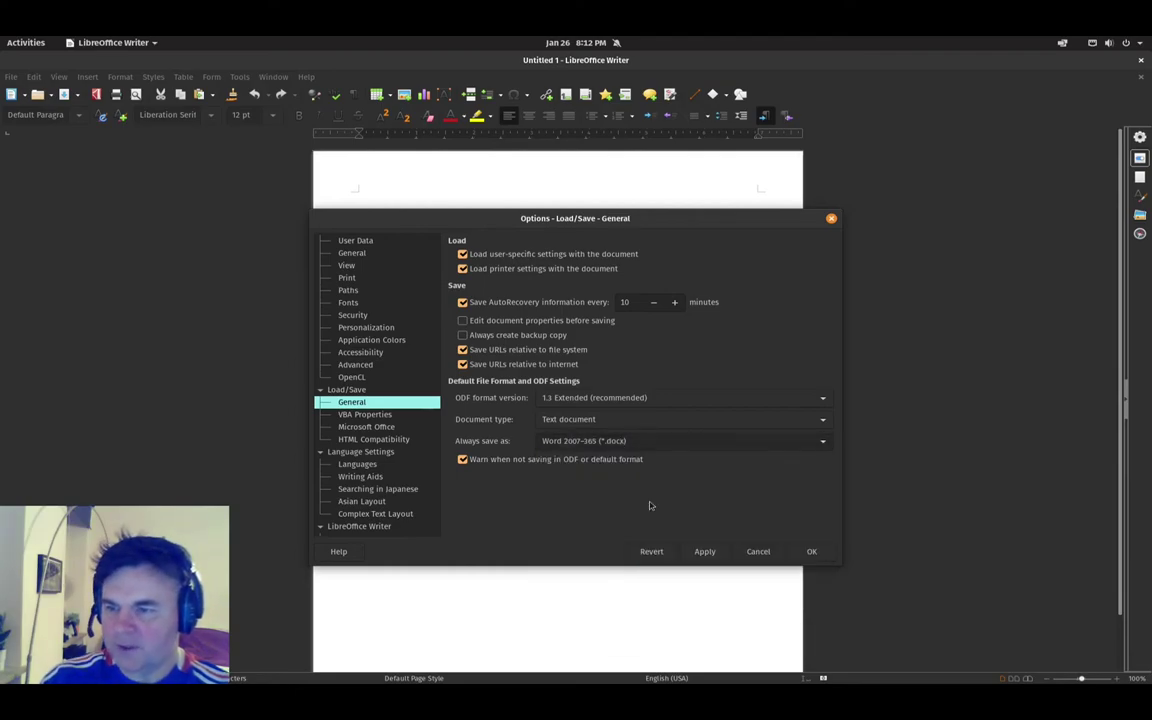
left_click(624, 444)
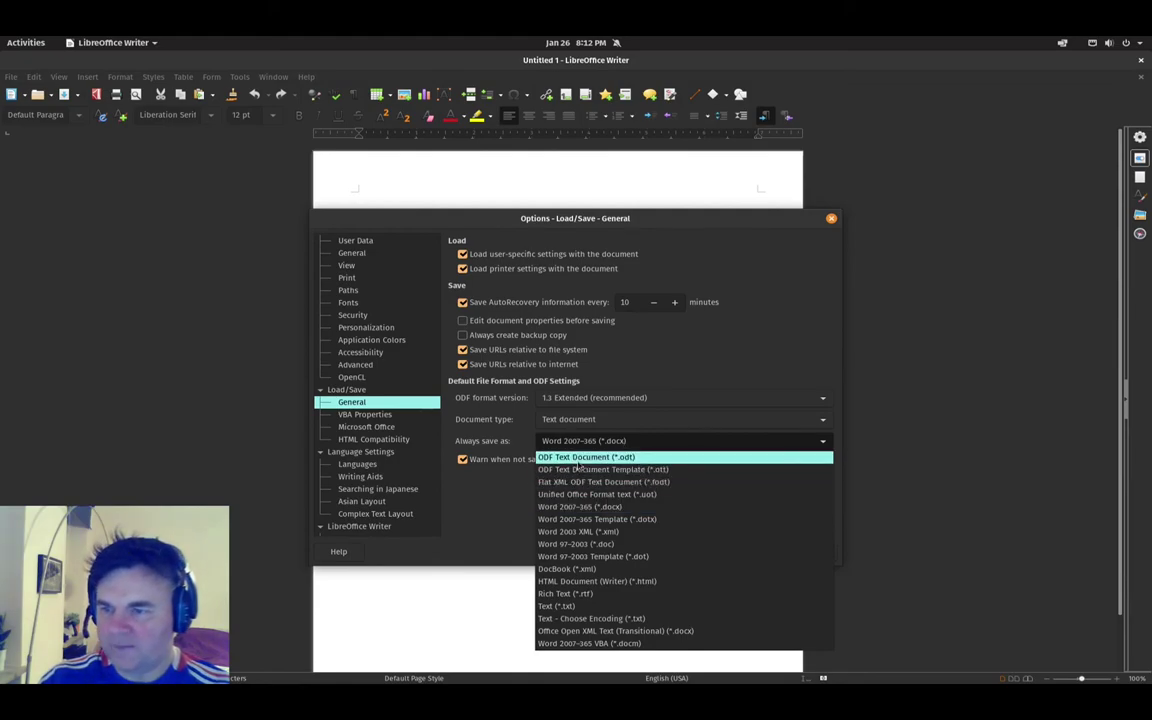
left_click(612, 456)
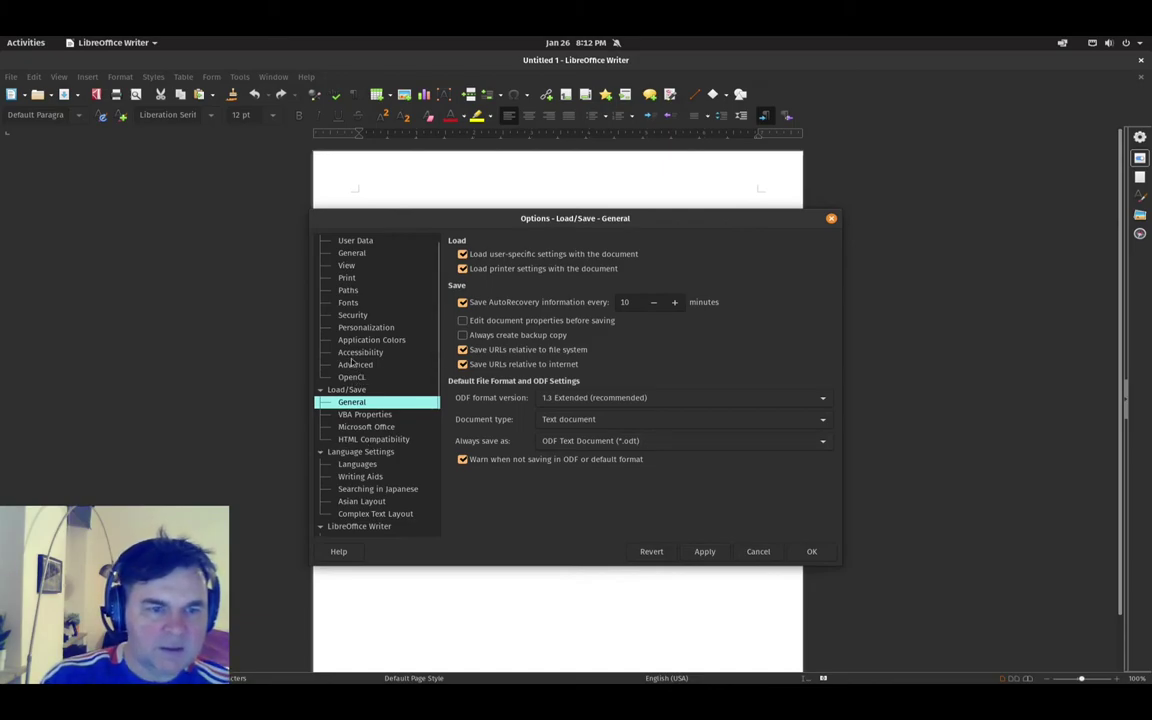
left_click(345, 241)
left_click(350, 254)
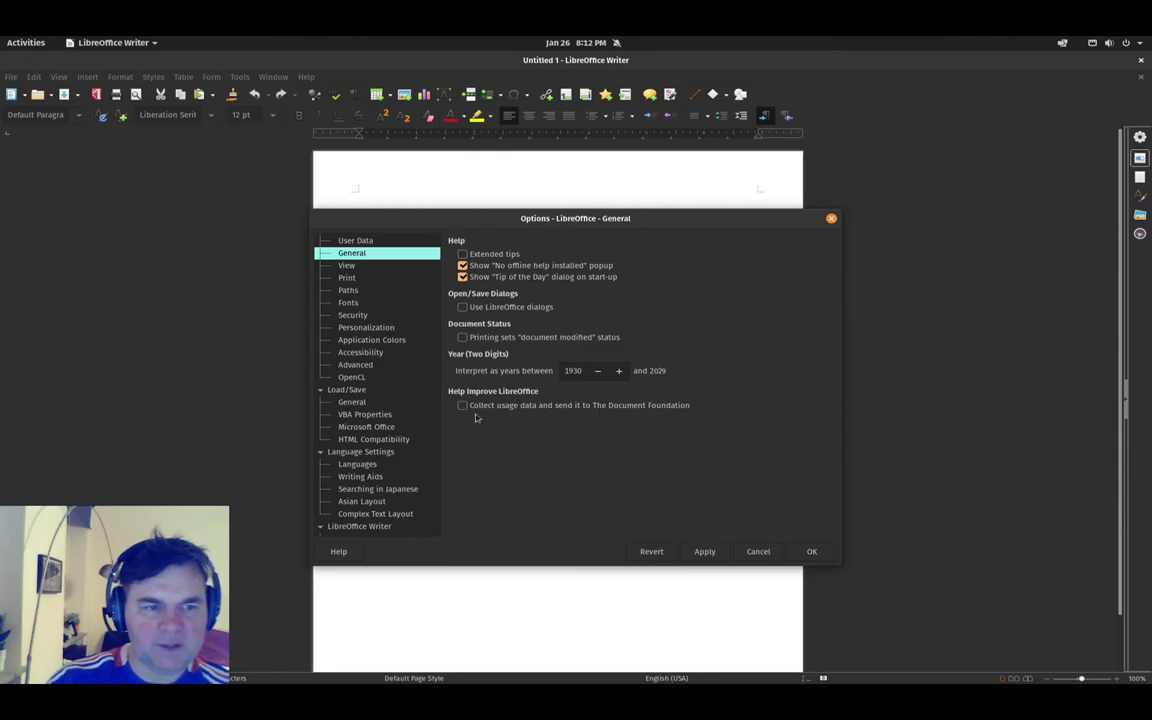
Collapse the LibreOffice, Load/Save and Language Settings nodes, then confirm the Options with OK
scroll(379, 336, "up", 1)
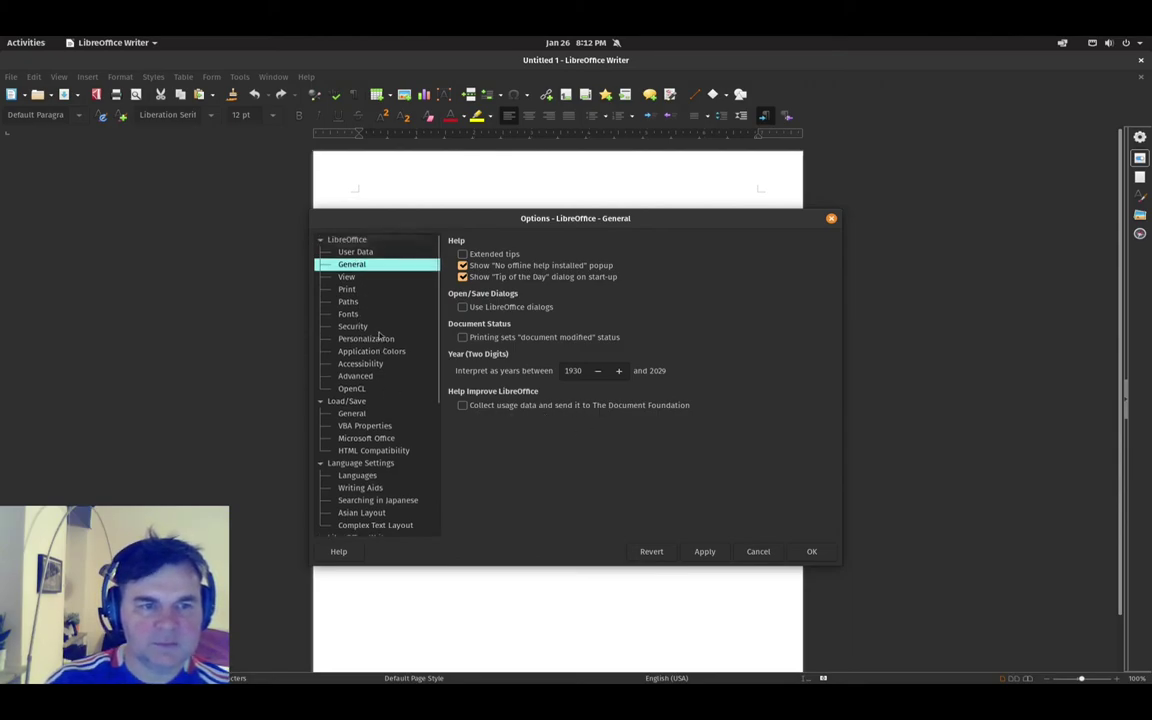
left_click(347, 240)
left_click(320, 240)
left_click(320, 252)
left_click(320, 264)
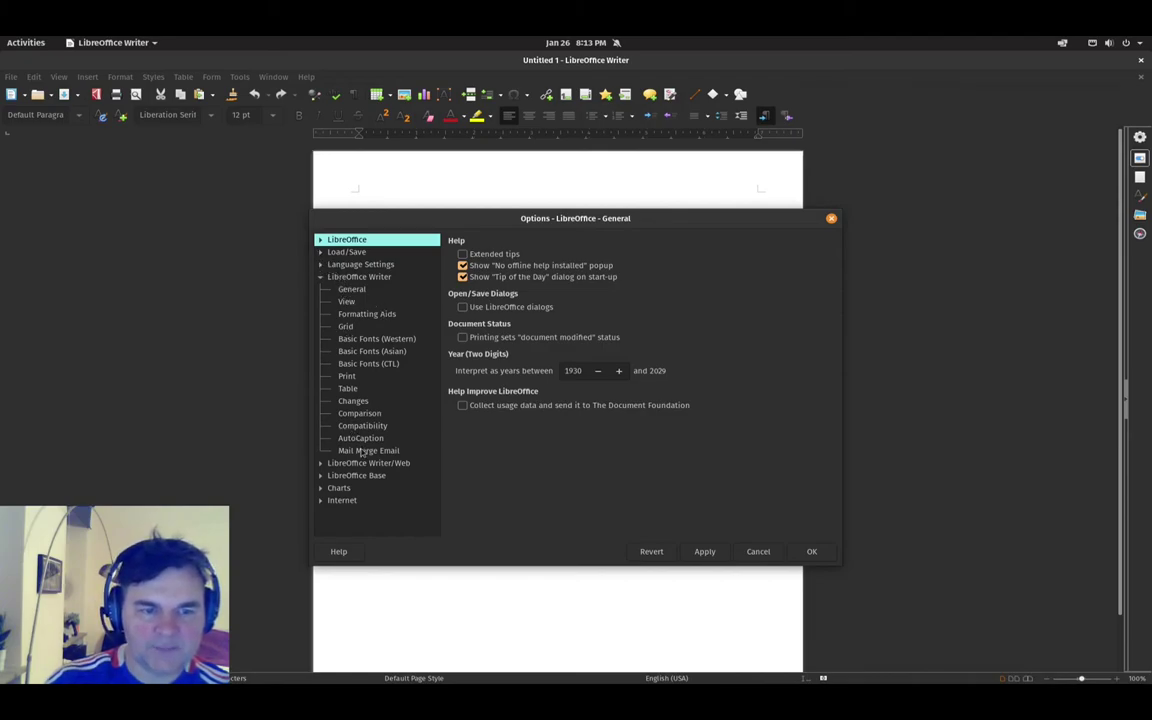
left_click(813, 556)
Dismiss the page's context menu, then move from the File menu across to the Tools menu
right_click(421, 256)
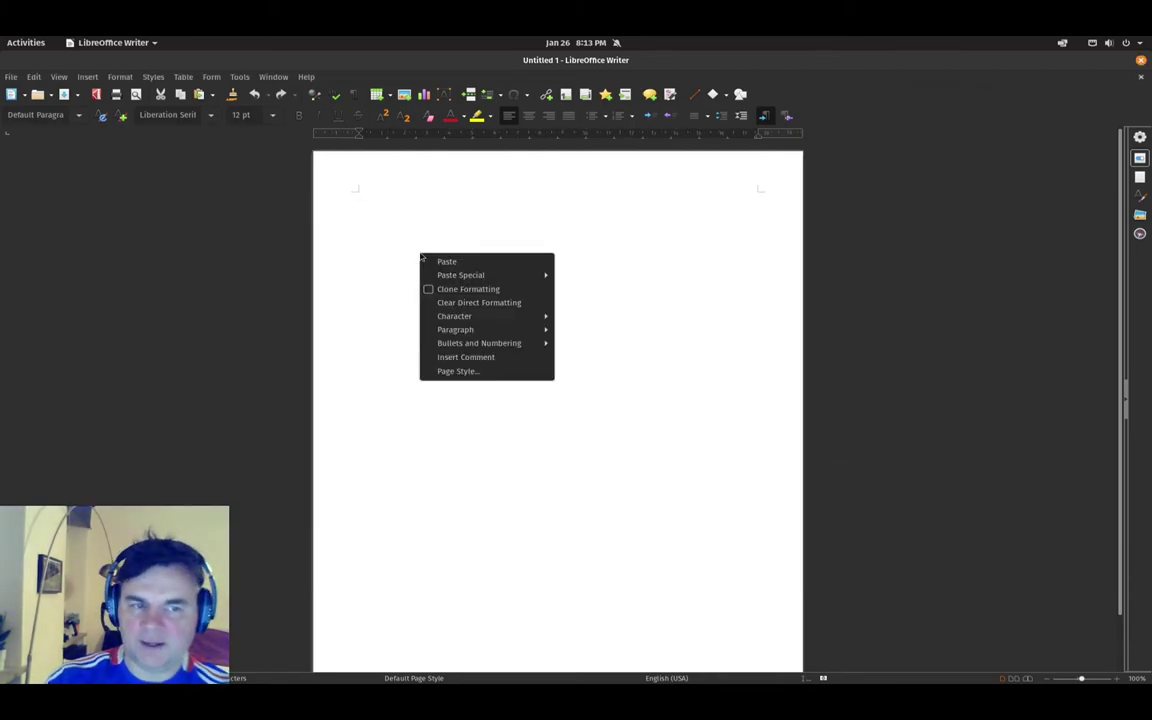
left_click(384, 200)
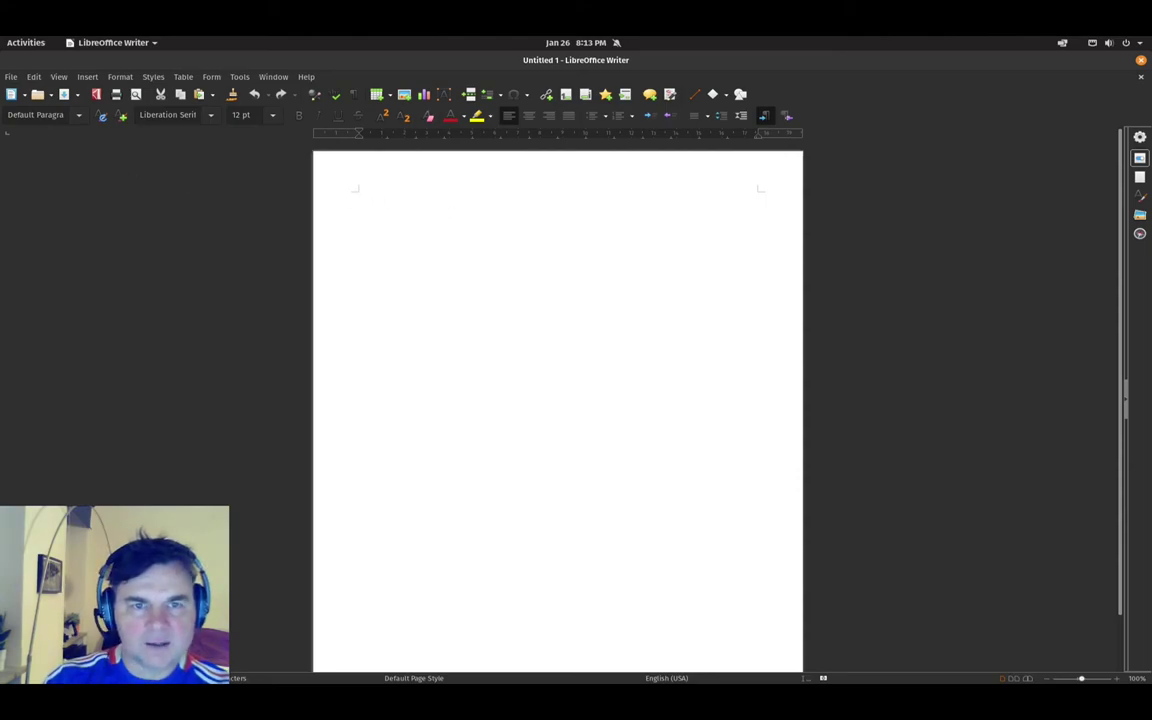
left_click(11, 77)
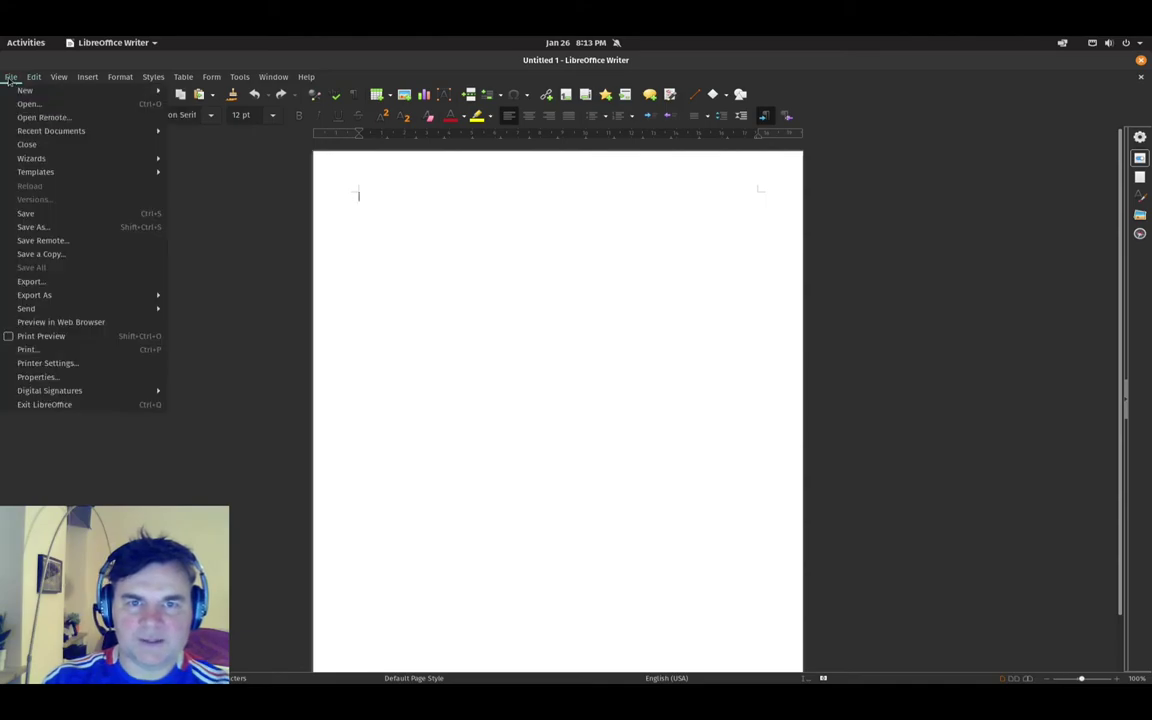
mouse_move(87, 77)
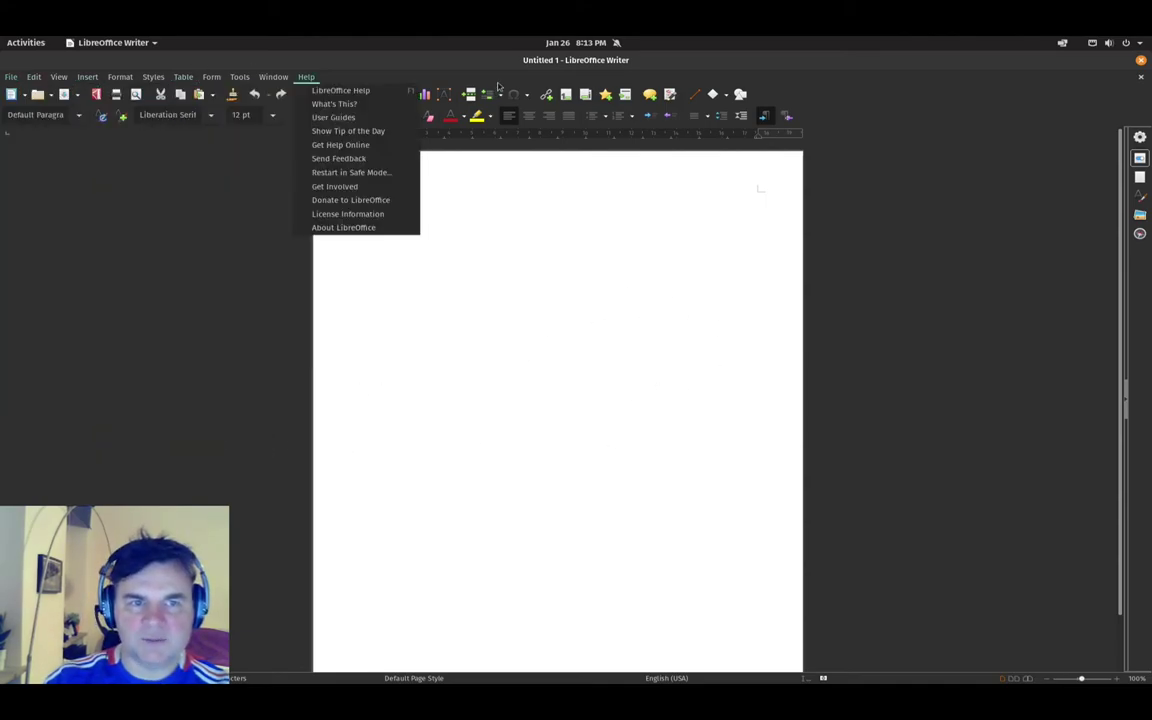
mouse_move(234, 81)
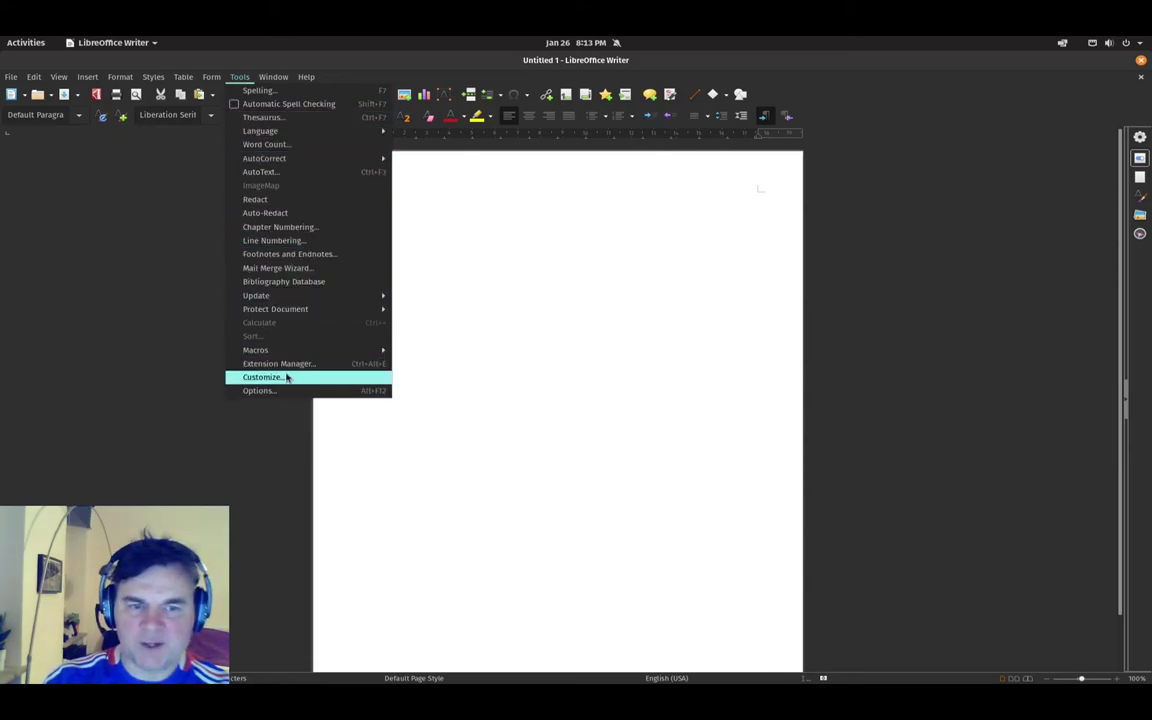
Open Tools > Customize and look at the Toolbars tab (Standard toolbar) and Menus tab
left_click(286, 377)
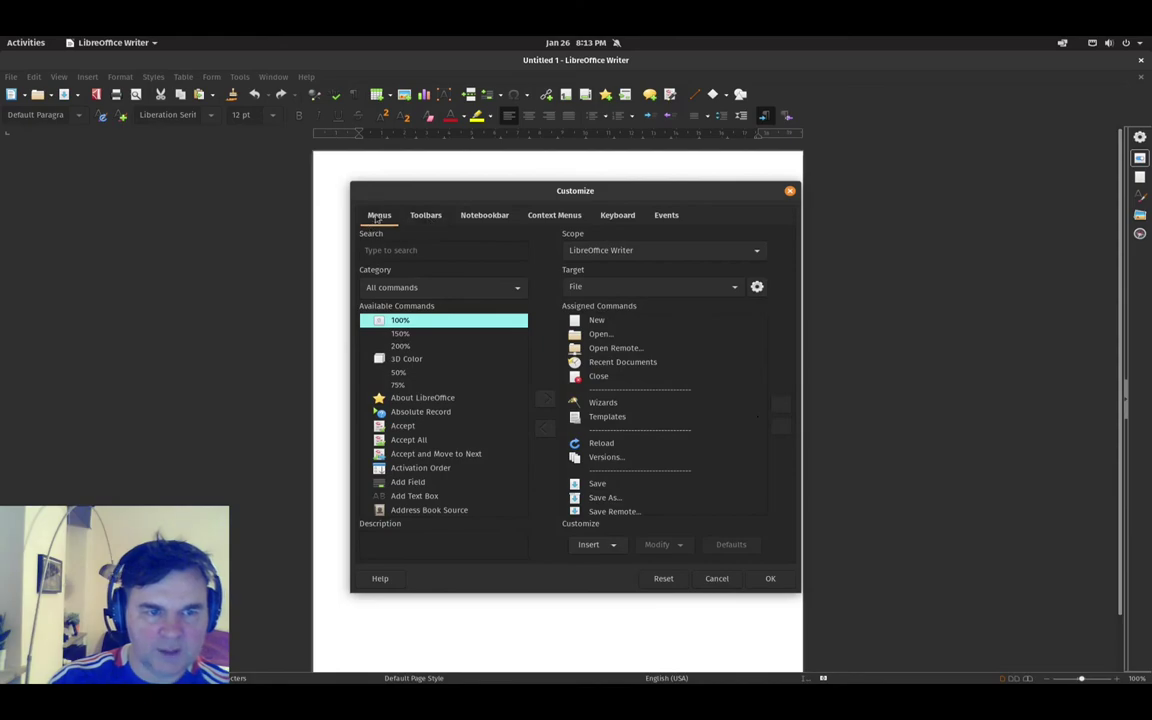
left_click(424, 216)
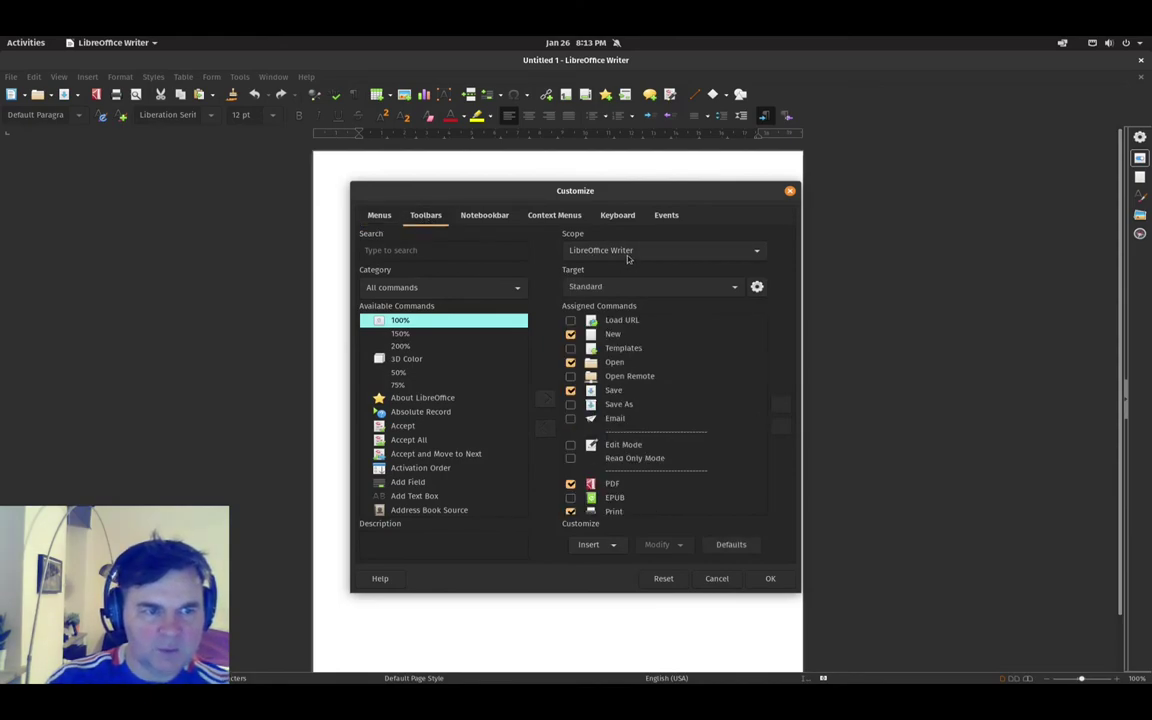
left_click(617, 288)
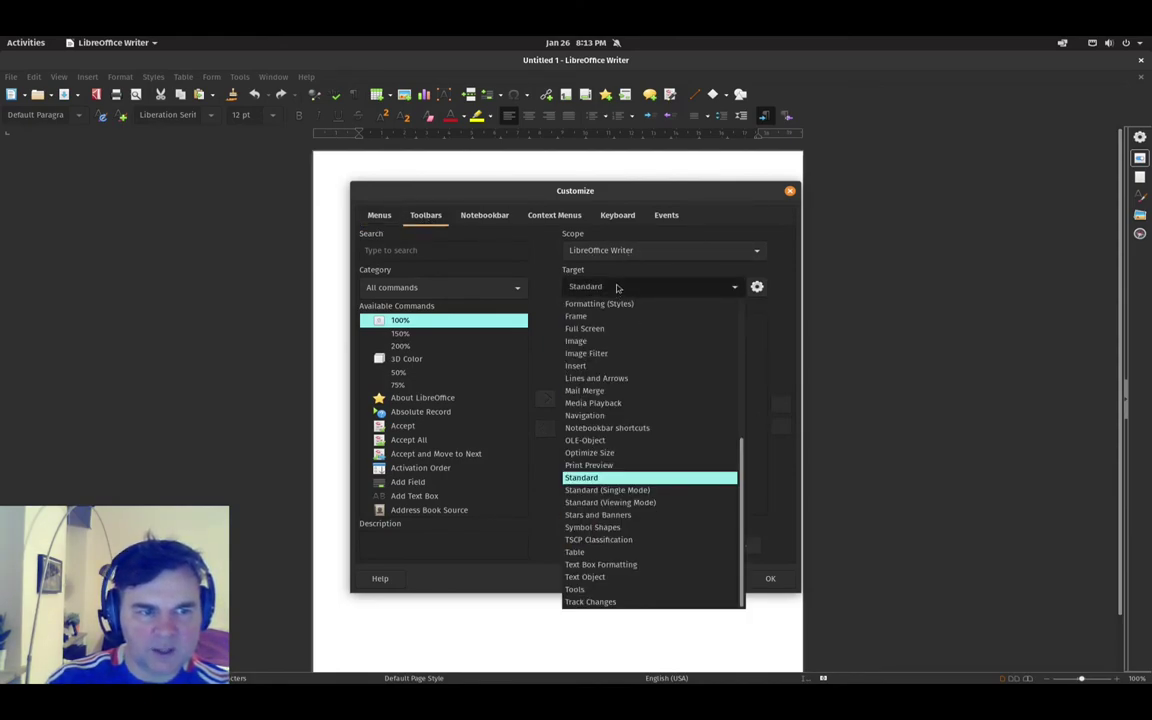
left_click(557, 257)
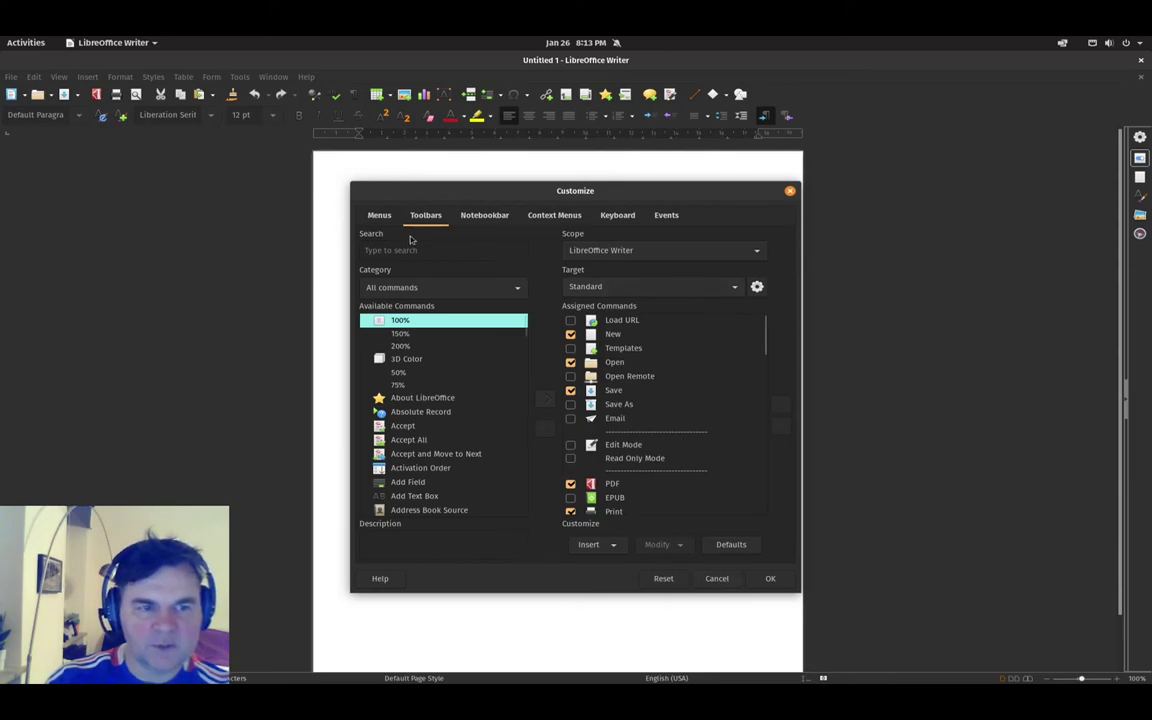
left_click(383, 217)
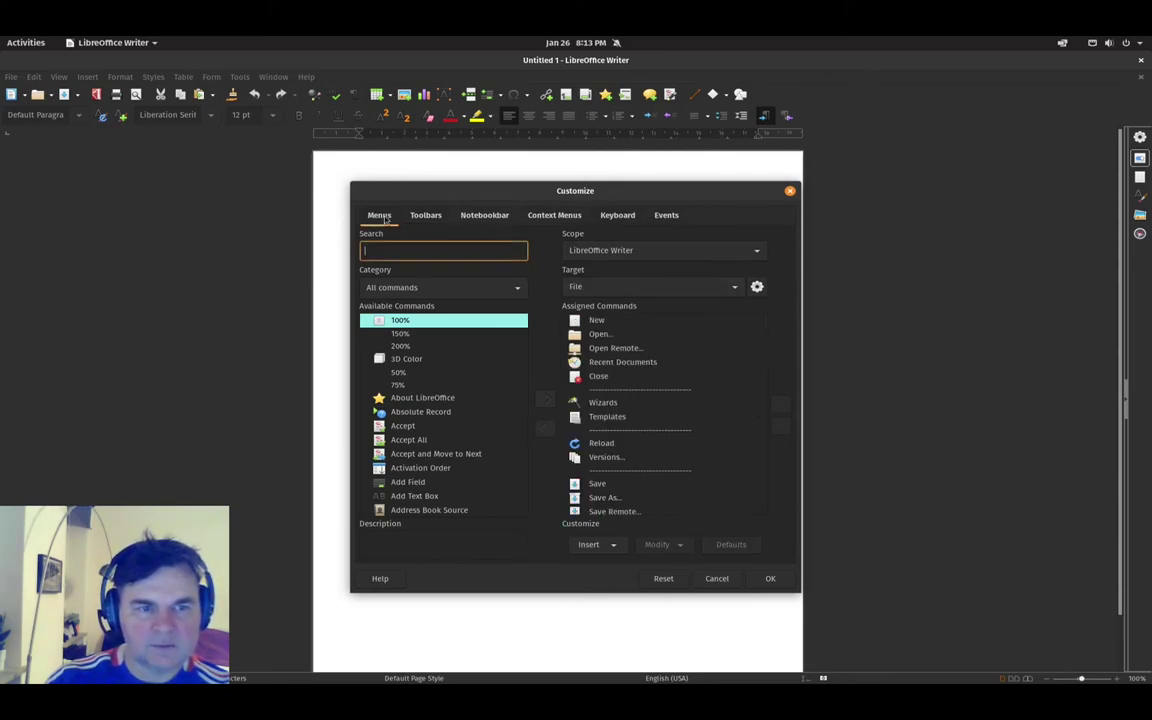
left_click(675, 254)
left_click(803, 231)
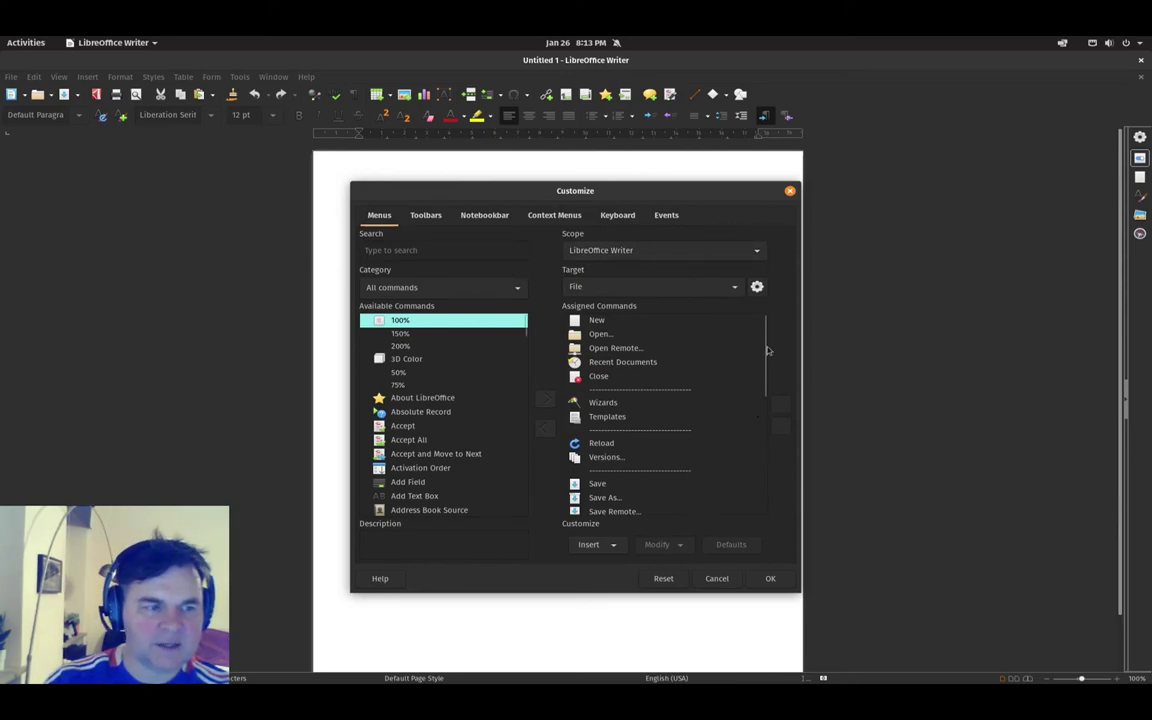
Browse the Events, Keyboard, Context Menus and Notebookbar tabs, then close the Customize dialog
left_click(666, 215)
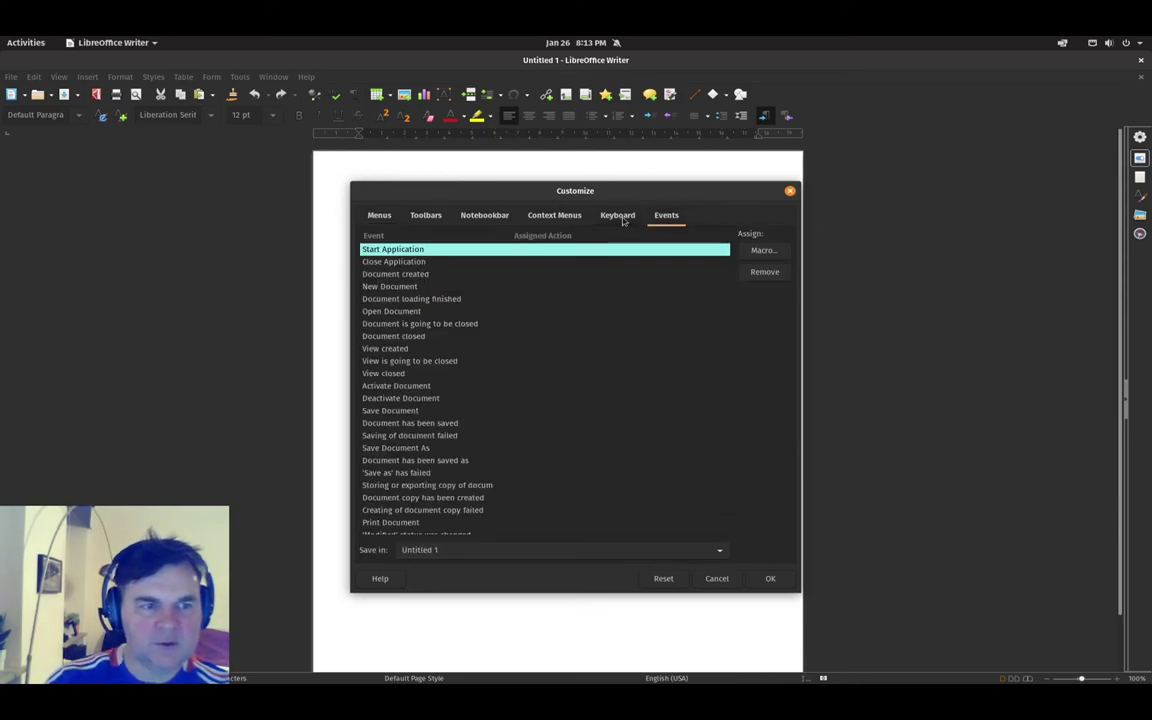
left_click(619, 216)
left_click(546, 218)
left_click(480, 217)
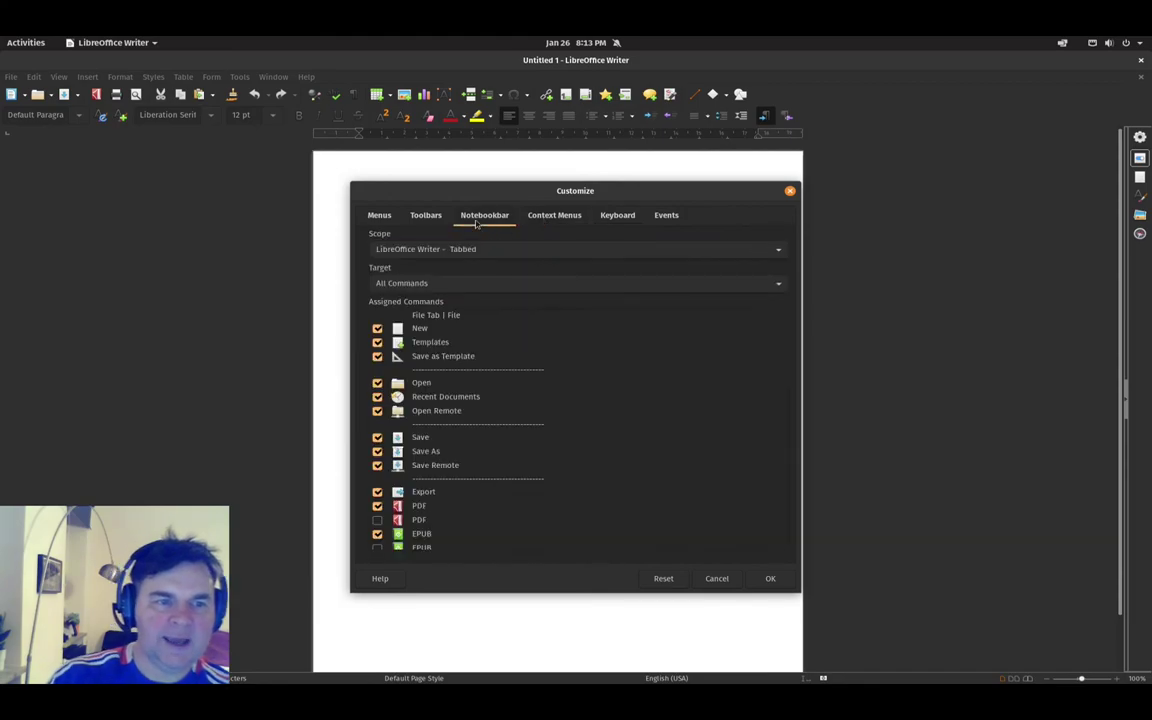
left_click(545, 249)
left_click(553, 247)
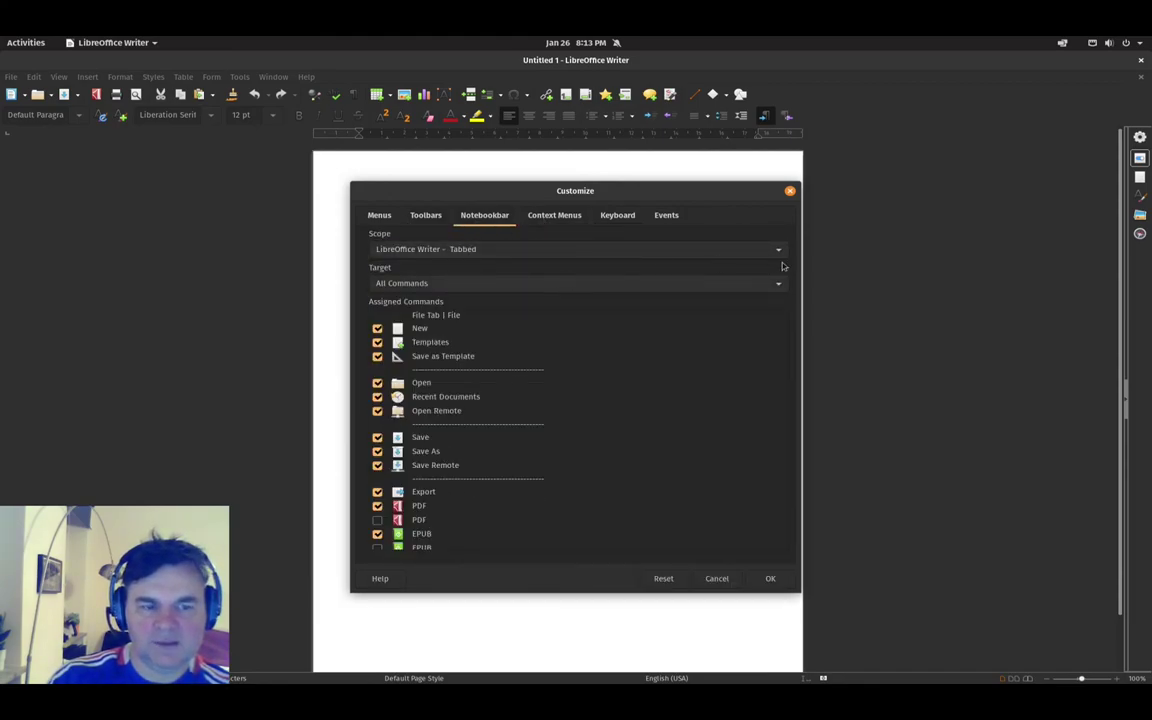
left_click(379, 216)
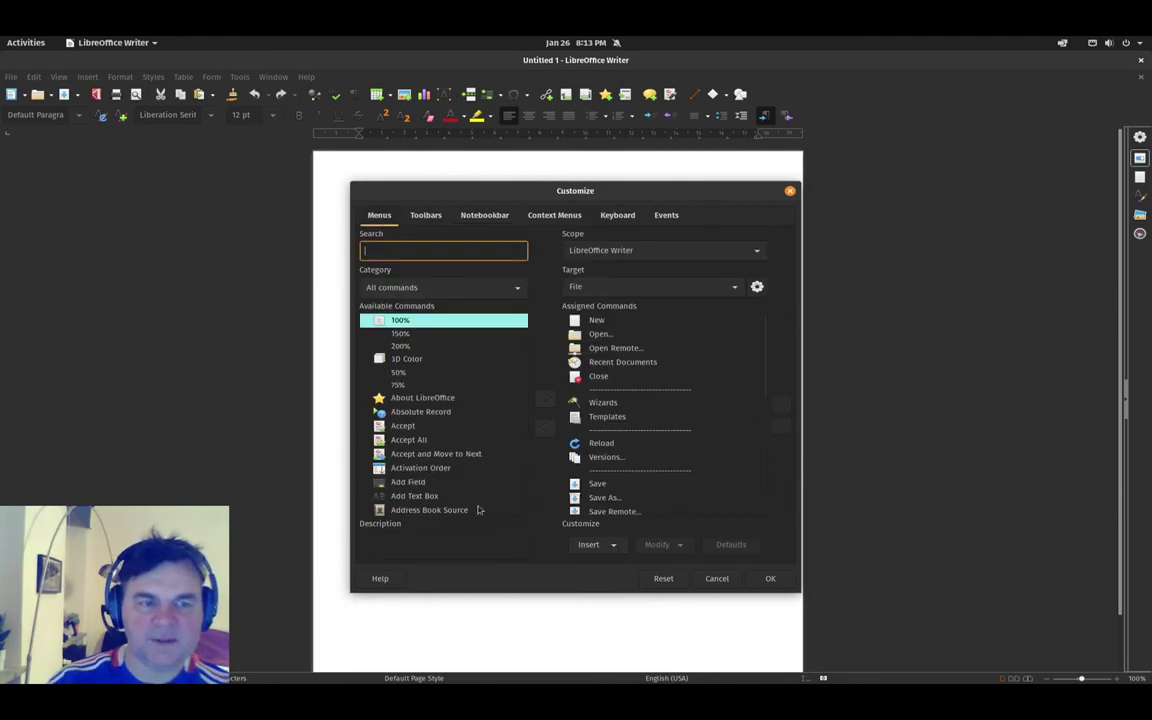
left_click(771, 579)
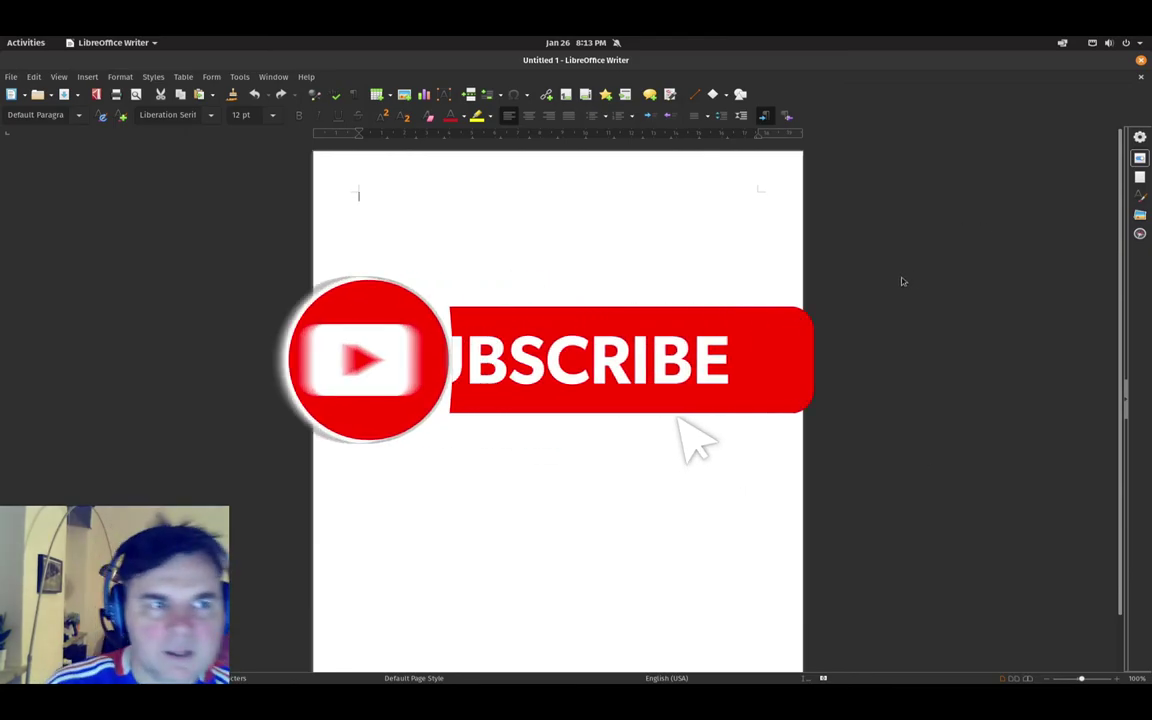
Close the Untitled 1 document window of LibreOffice Writer
left_click(1141, 61)
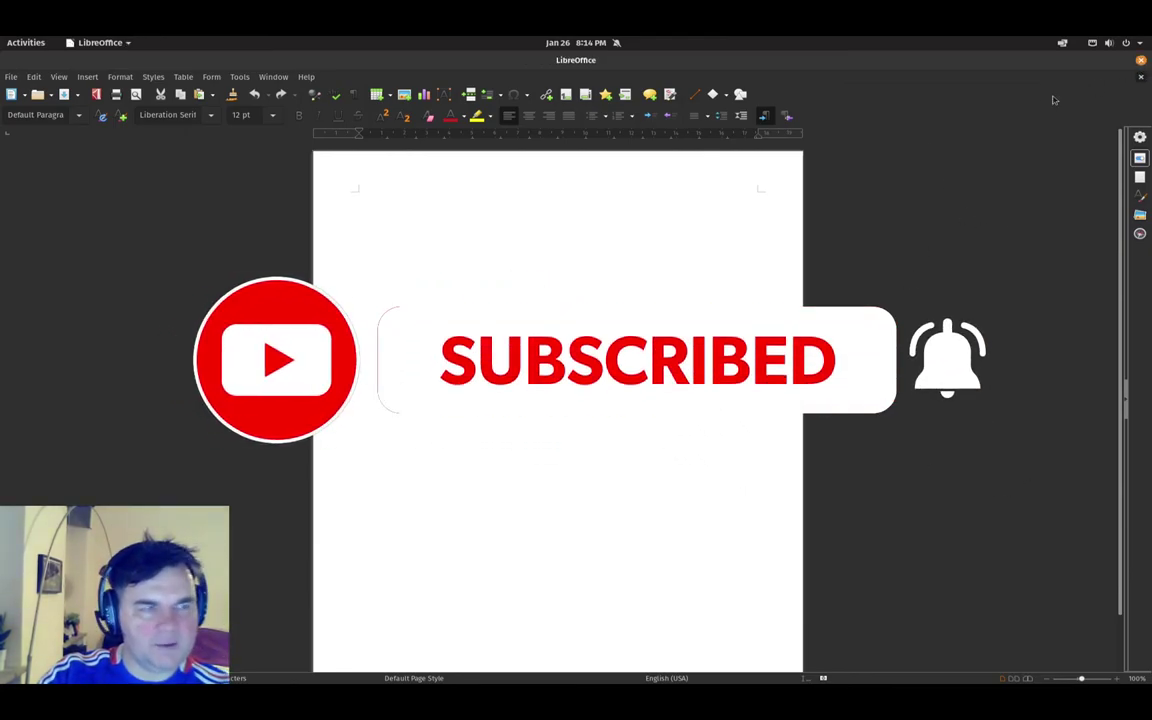